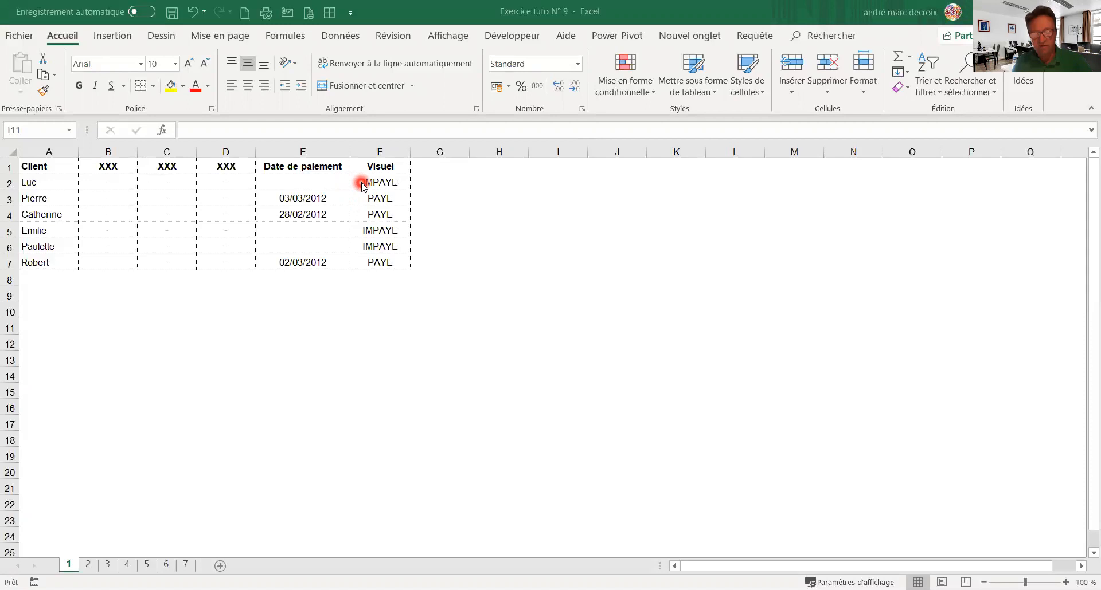
# Add an equal-to highlighting rule to F2:F7 that formats IMPAYE with light red fill and dark red text.
pyautogui.moveTo(362, 184); pyautogui.dragTo(369, 259)
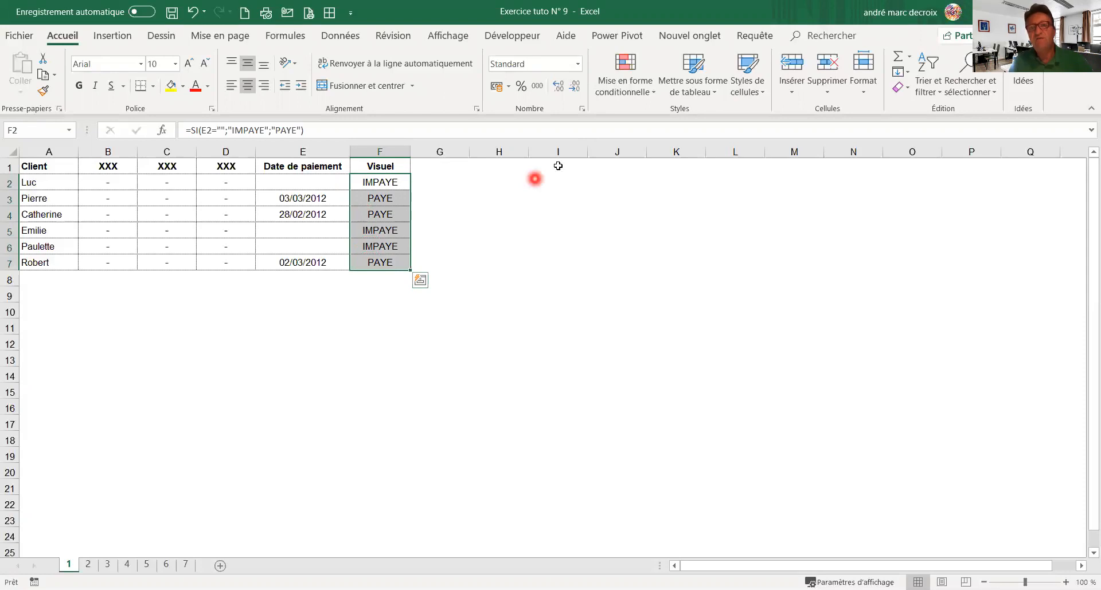
pyautogui.click(653, 95)
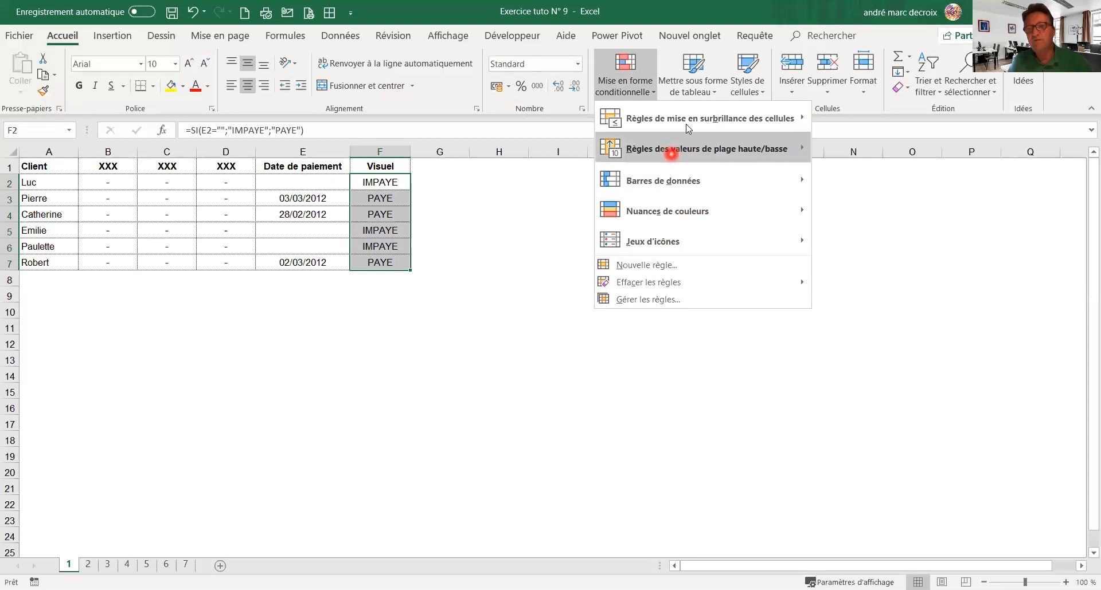
pyautogui.moveTo(688, 127)
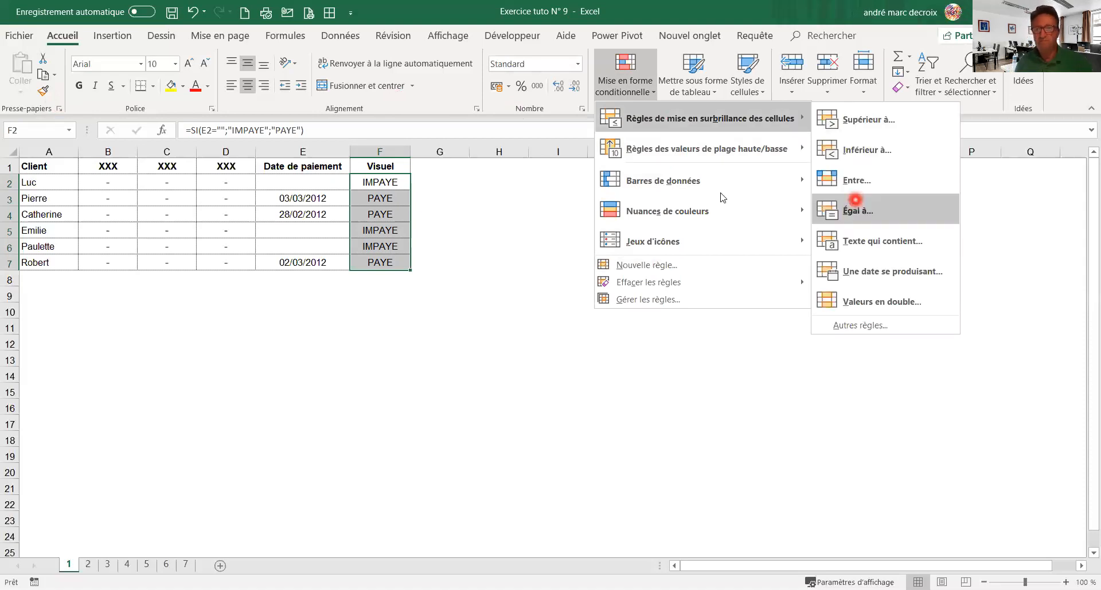
pyautogui.click(856, 206)
pyautogui.click(649, 120)
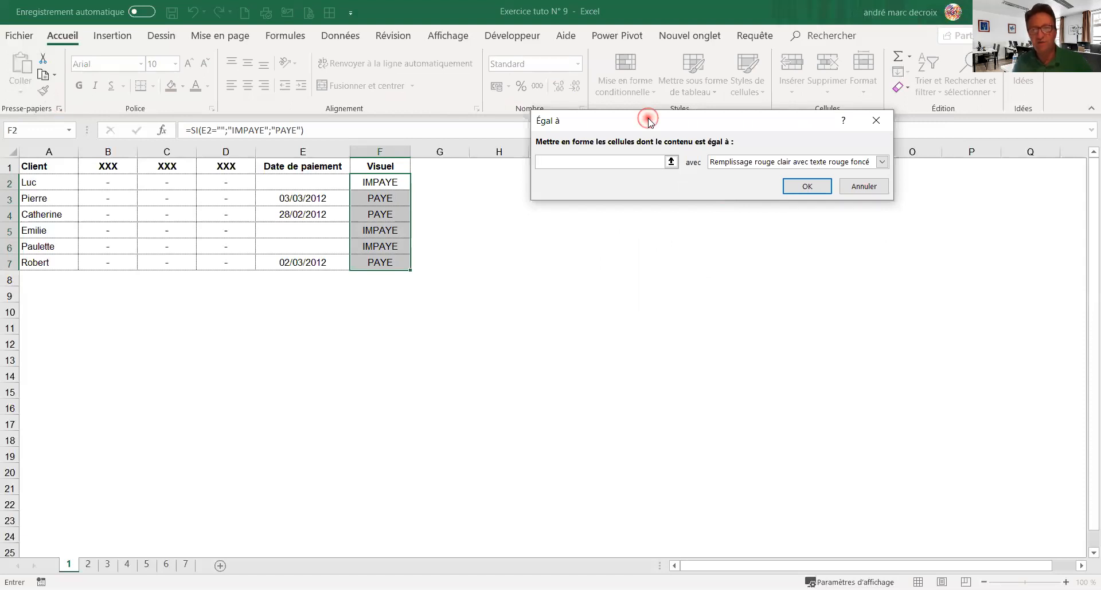
pyautogui.moveTo(650, 120); pyautogui.dragTo(612, 221)
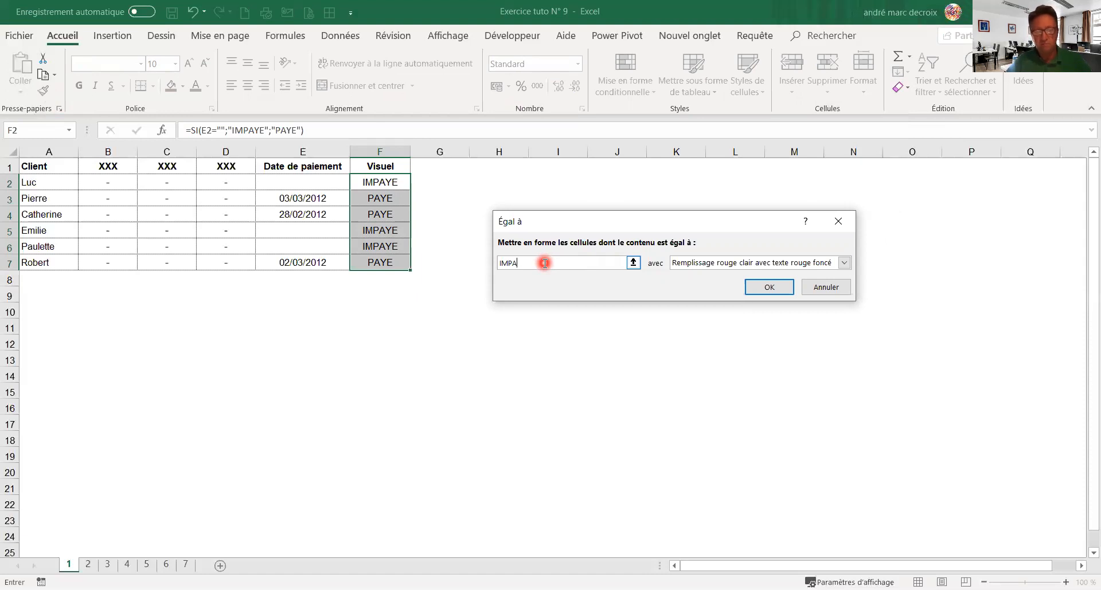
pyautogui.write('YE')
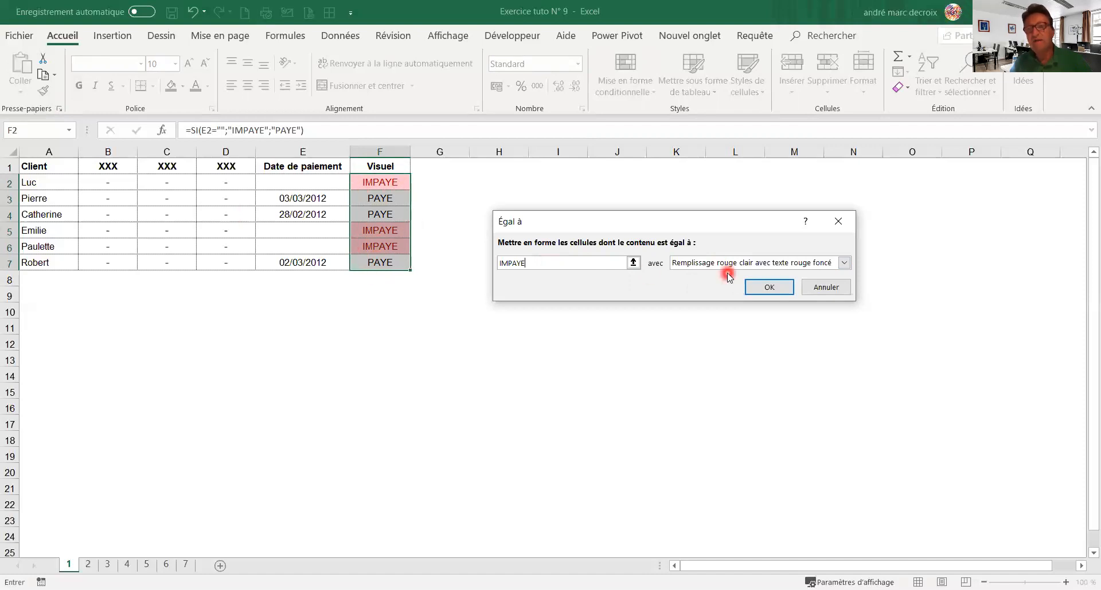
pyautogui.click(765, 288)
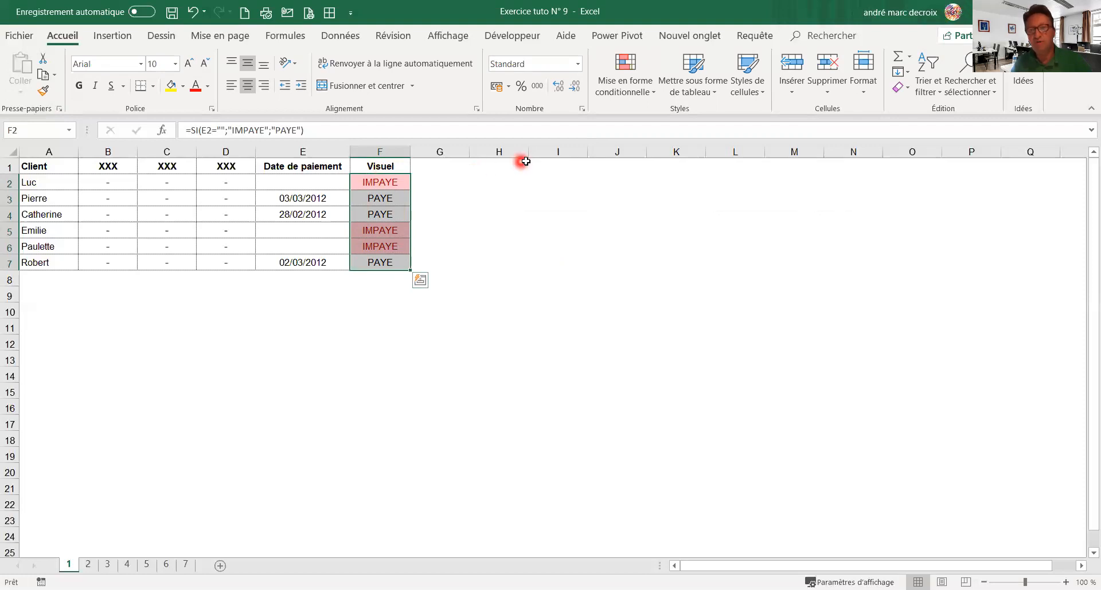
# Add a second equal-to rule to F2:F7 that formats PAYE with green fill and dark green text.
pyautogui.click(654, 95)
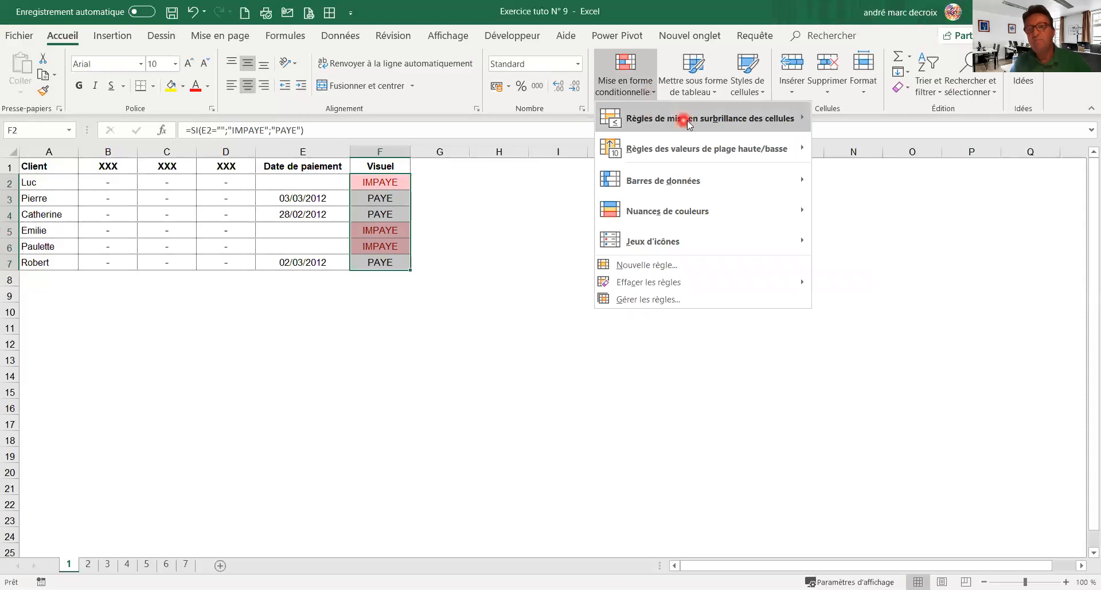
pyautogui.moveTo(686, 120)
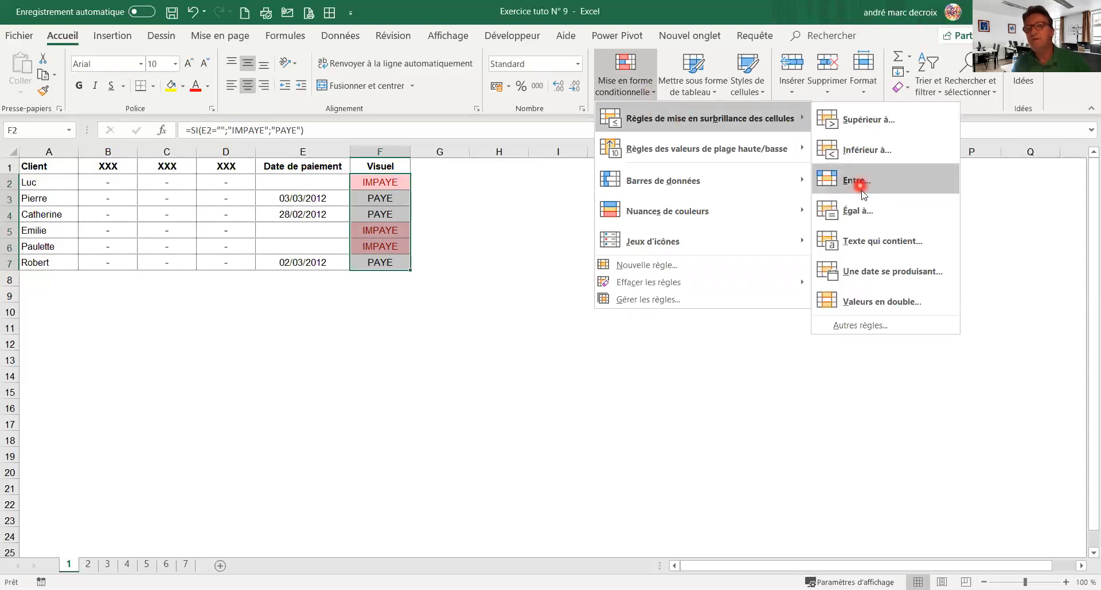
pyautogui.click(866, 211)
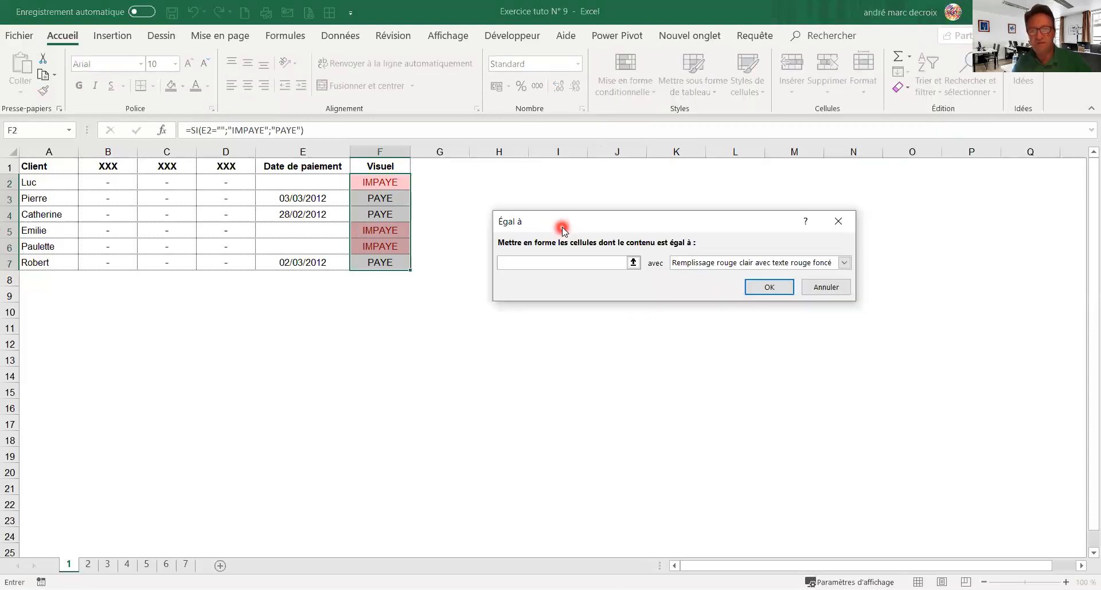
pyautogui.write('PAYE')
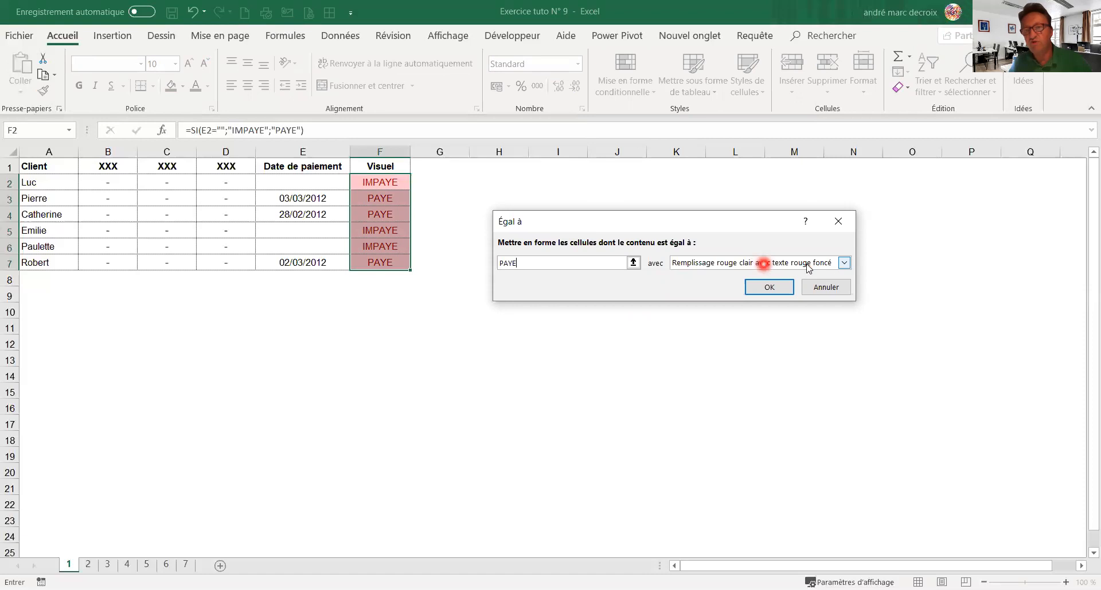
pyautogui.click(845, 264)
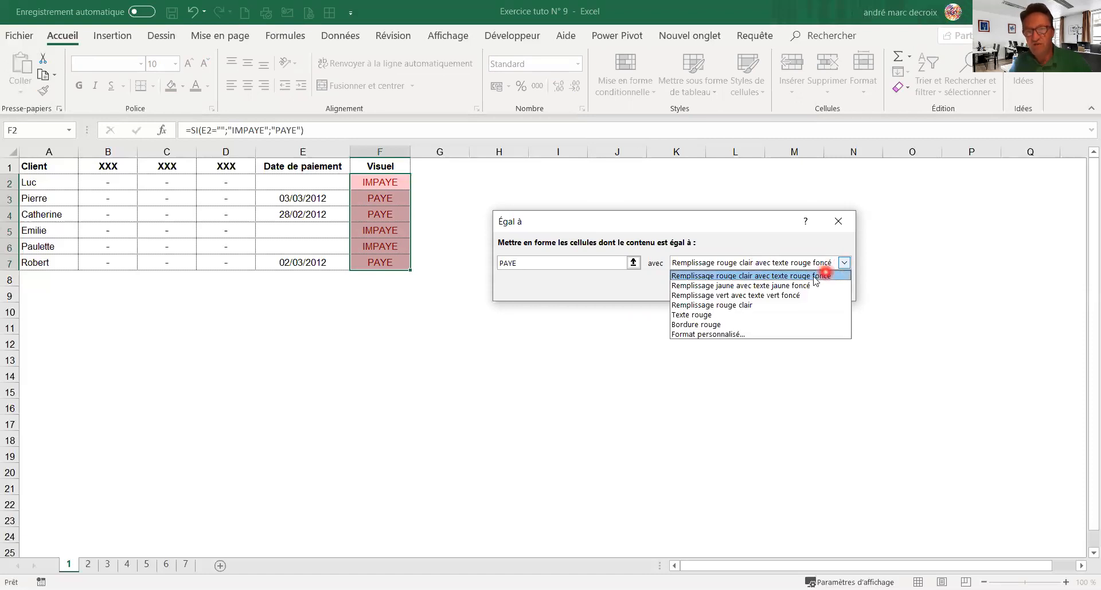
pyautogui.click(772, 295)
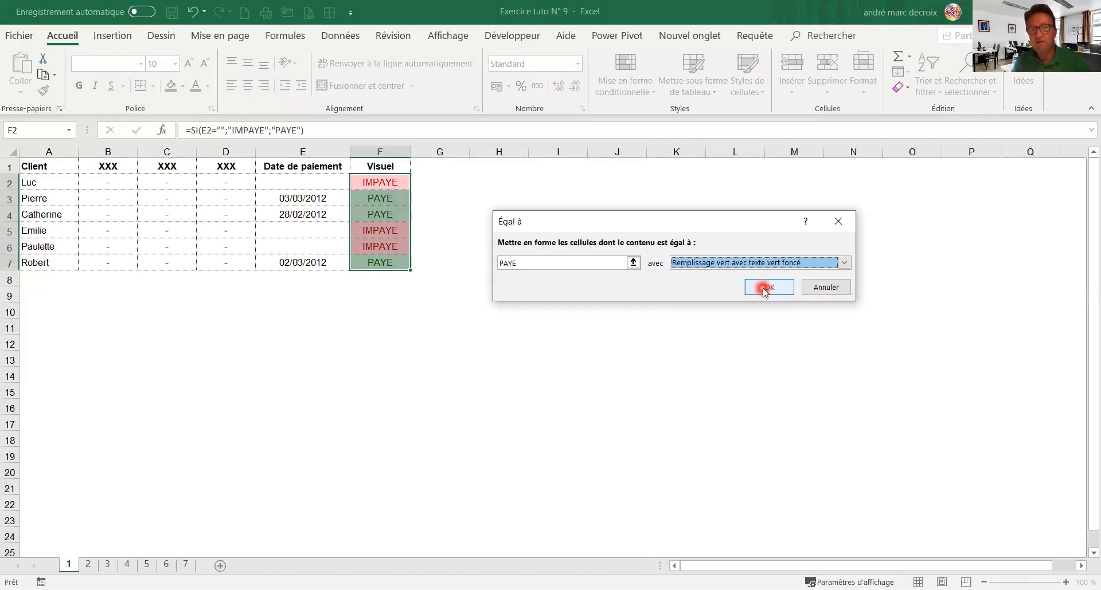
pyautogui.click(765, 288)
pyautogui.click(458, 322)
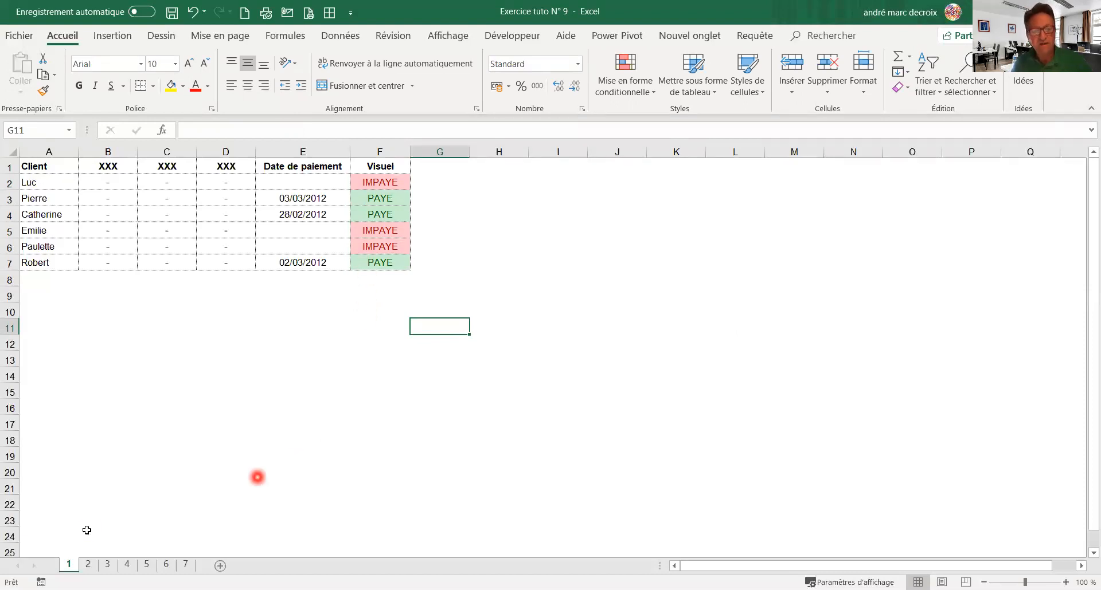
# On sheet 2, start a new formula-based conditional formatting rule for the range A2:E7.
pyautogui.click(88, 566)
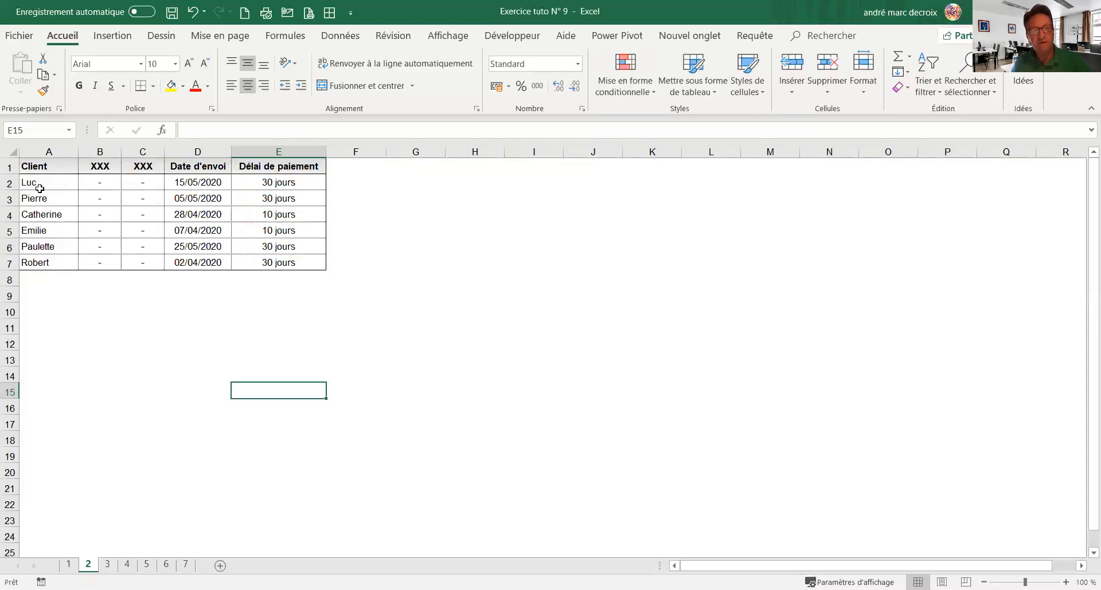
pyautogui.moveTo(39, 184); pyautogui.dragTo(259, 260)
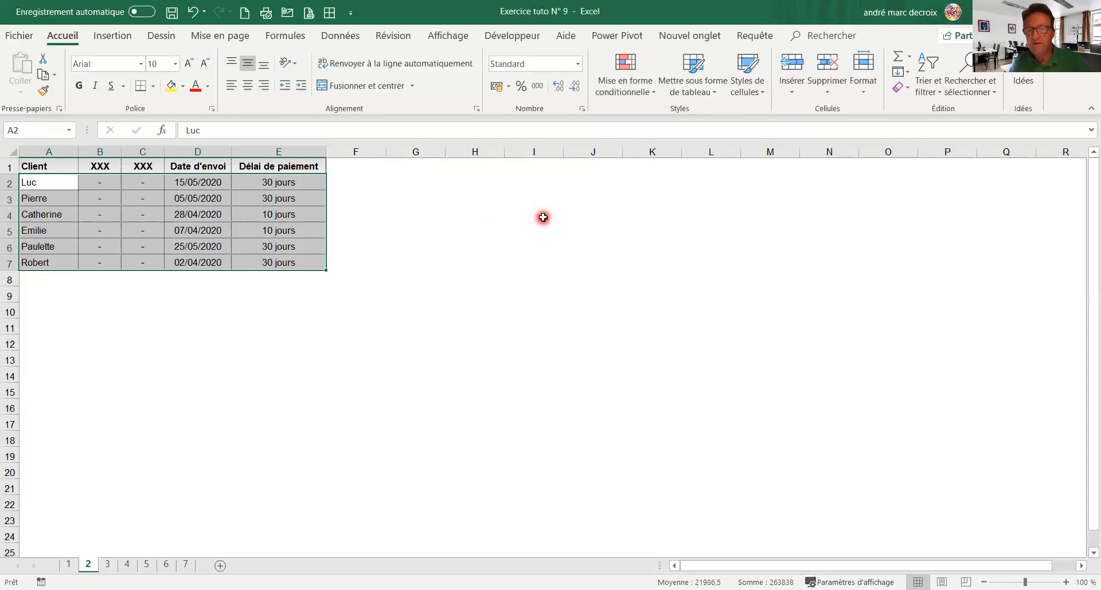
pyautogui.click(652, 96)
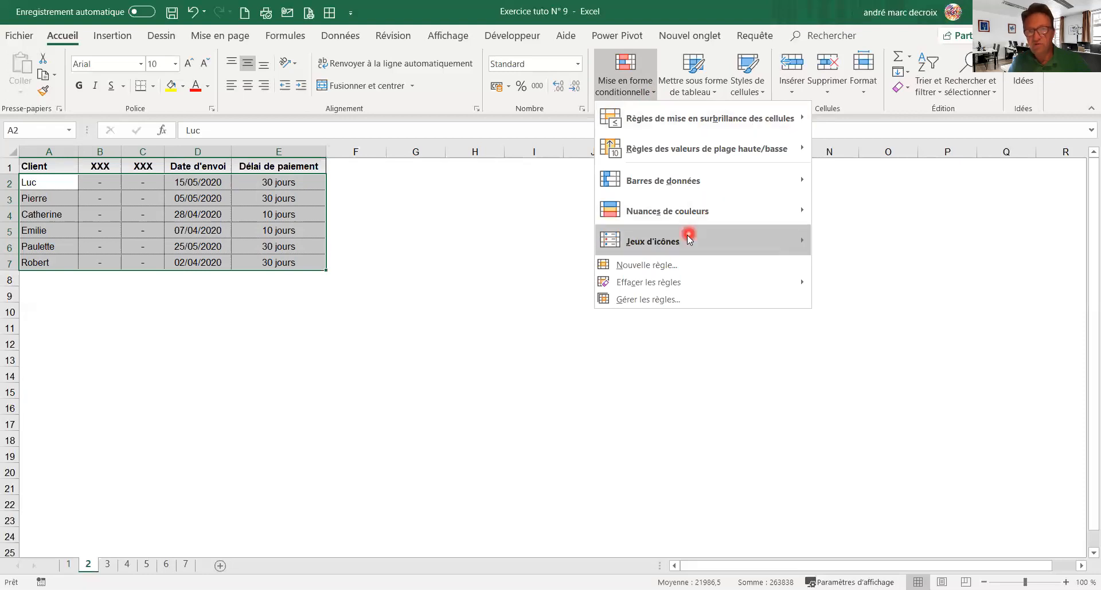
pyautogui.click(666, 267)
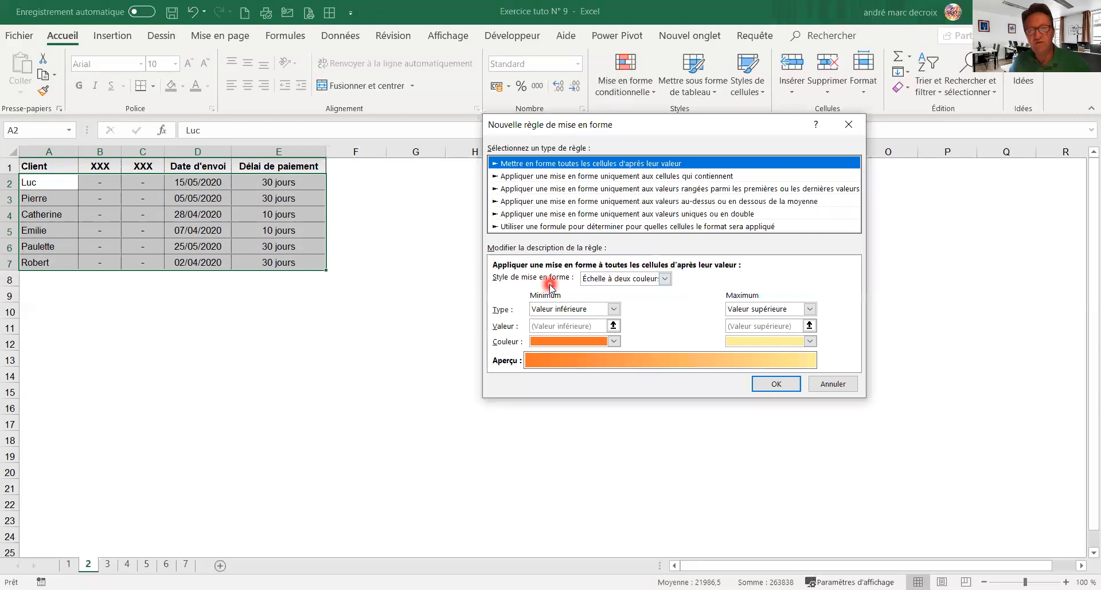
pyautogui.click(538, 228)
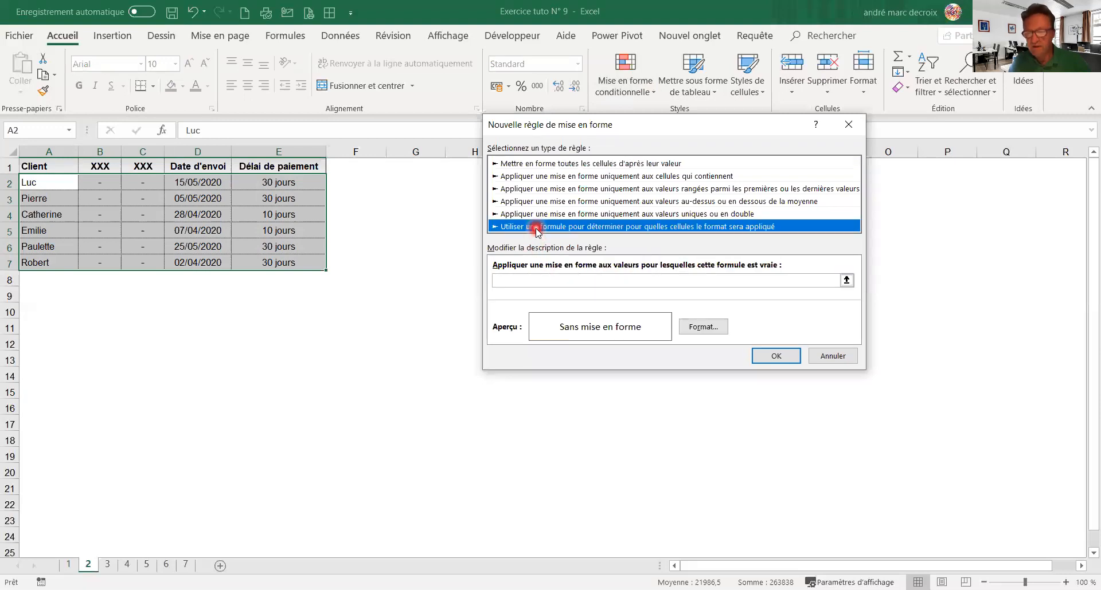
# Begin the rule's formula with =AUJOURDHUI()-$D2, locking only the column of the sending-date reference.
pyautogui.click(509, 279)
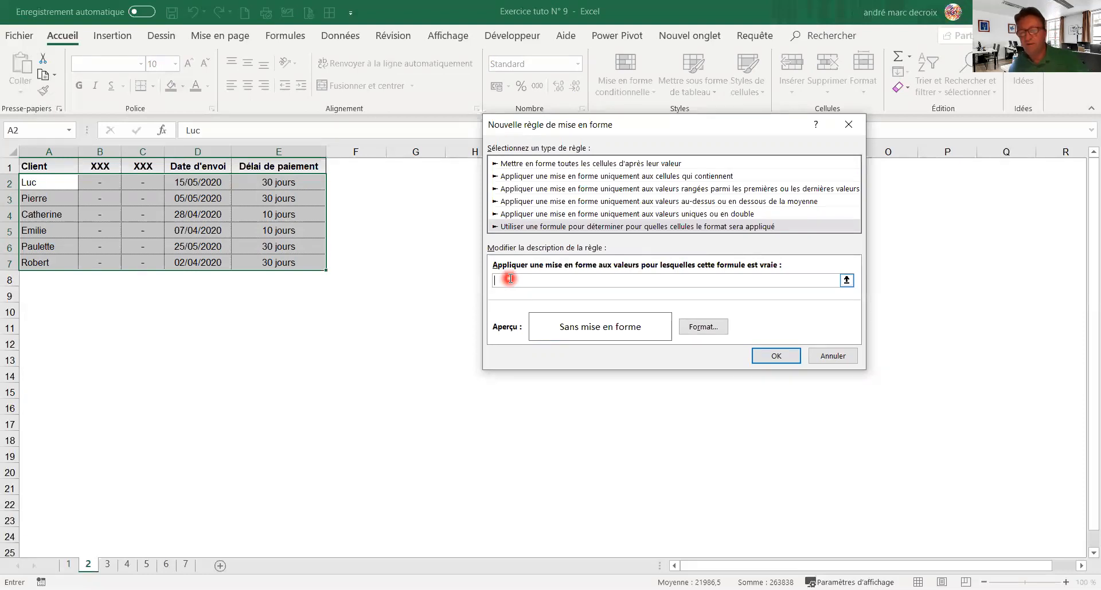
pyautogui.write('+')
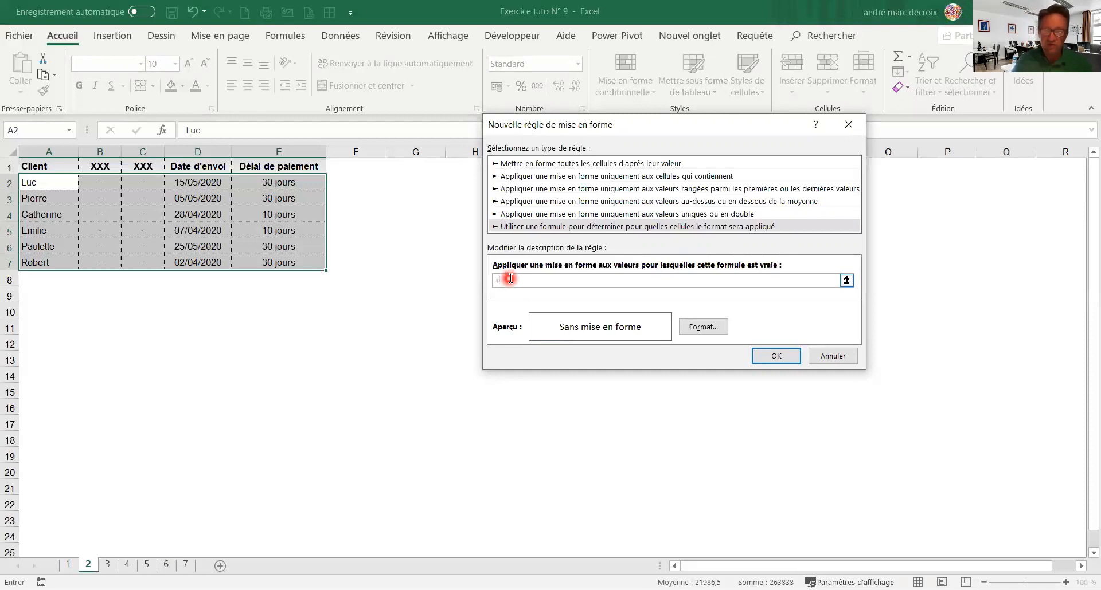
pyautogui.press('BackSpace')
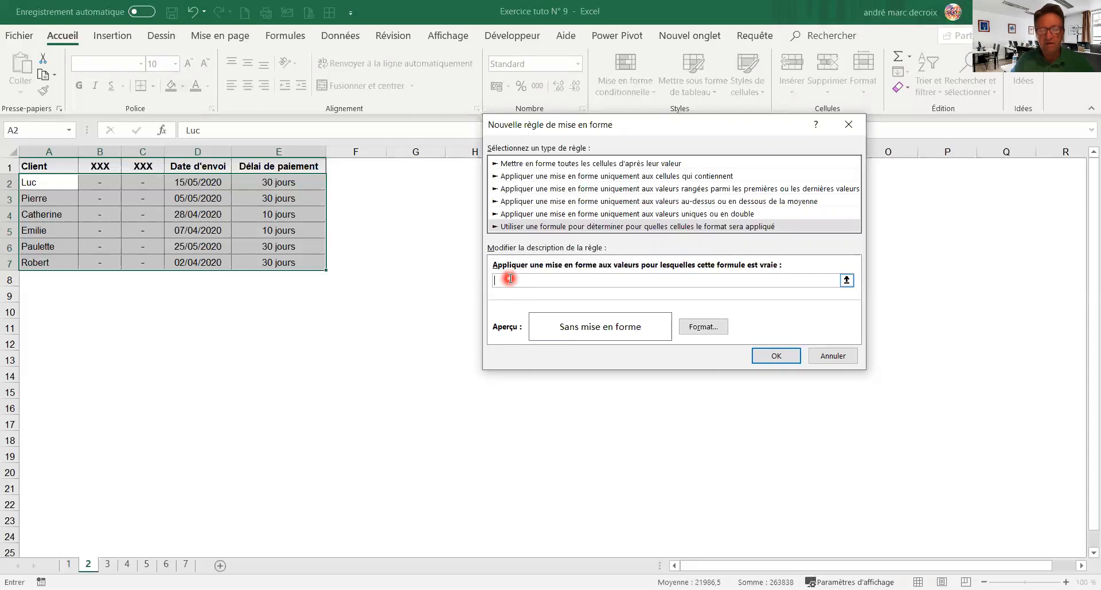
pyautogui.write('=')
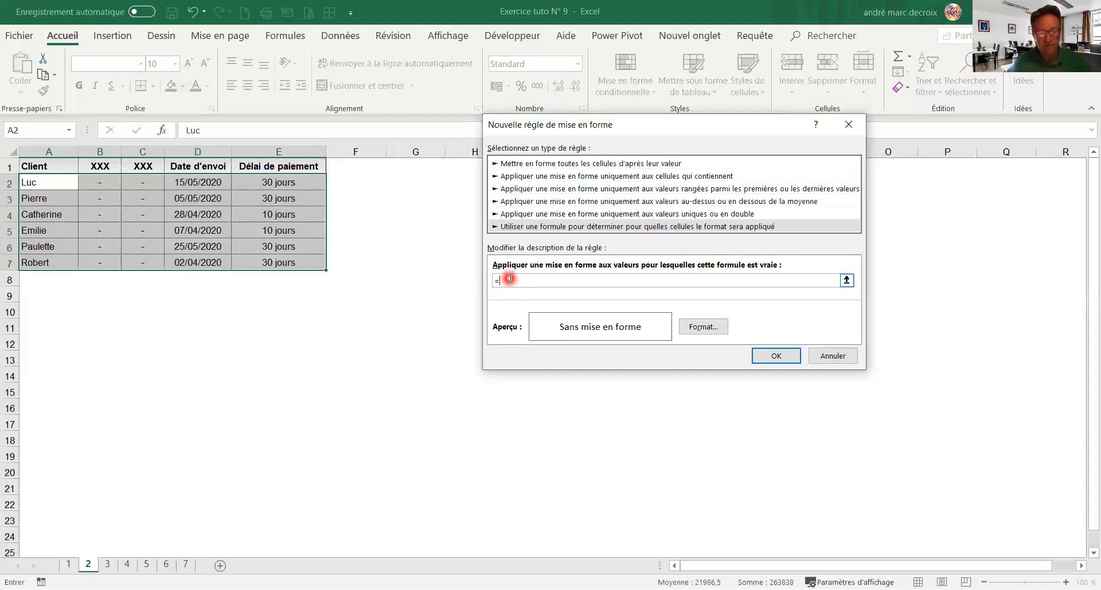
pyautogui.write('A')
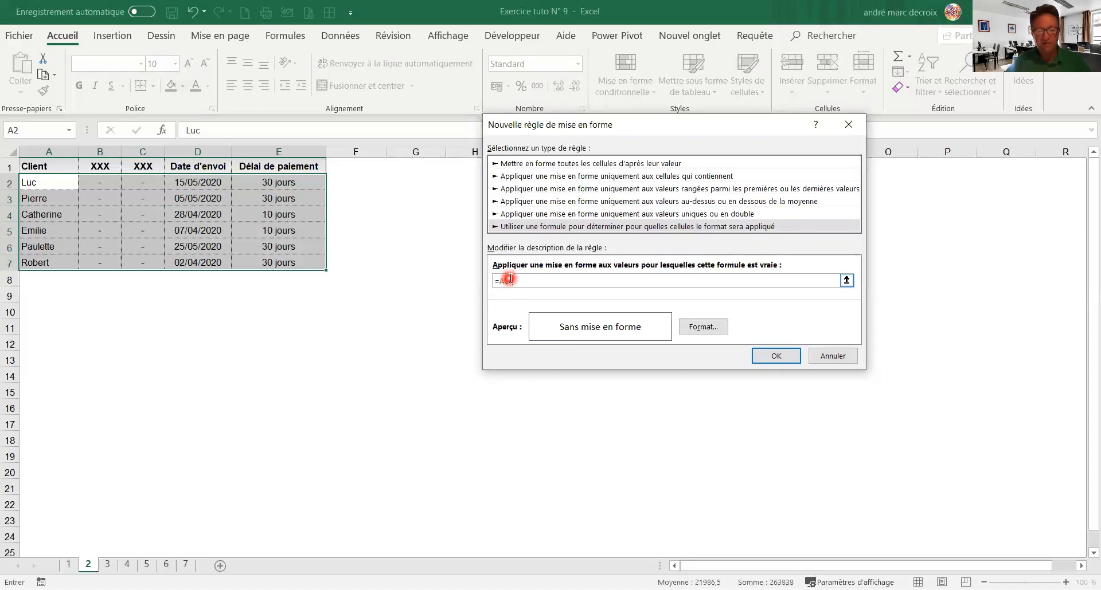
pyautogui.write('UJOURDHUI')
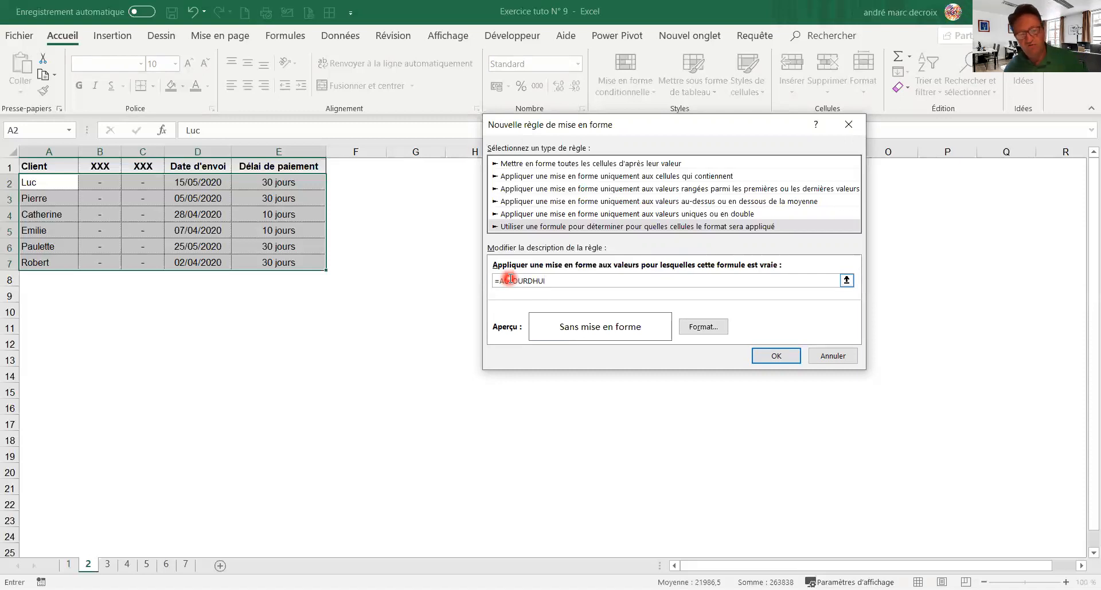
pyautogui.write('(')
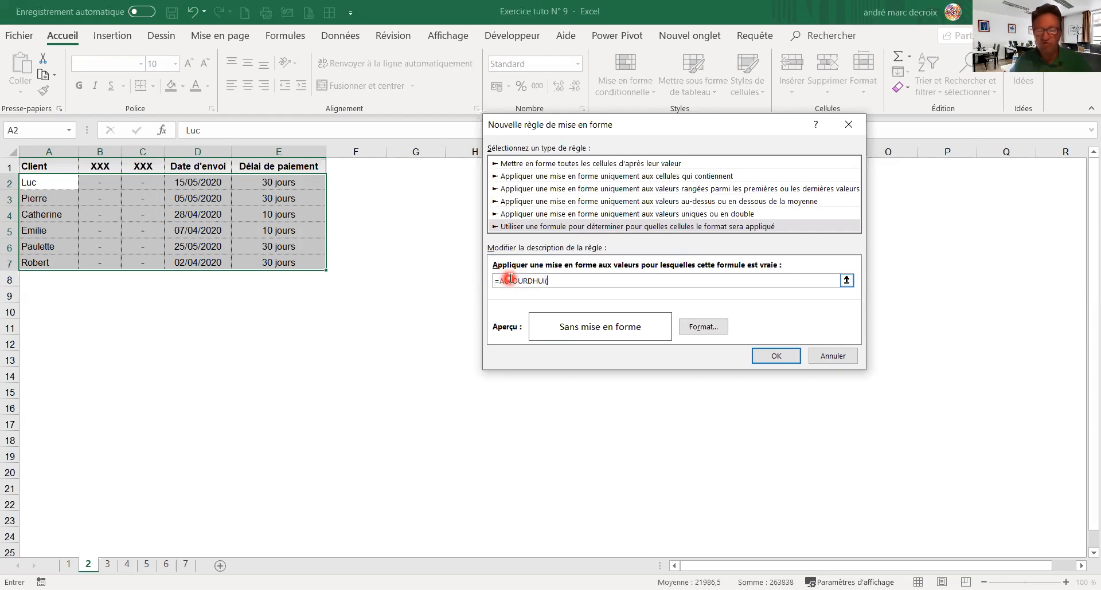
pyautogui.write(')')
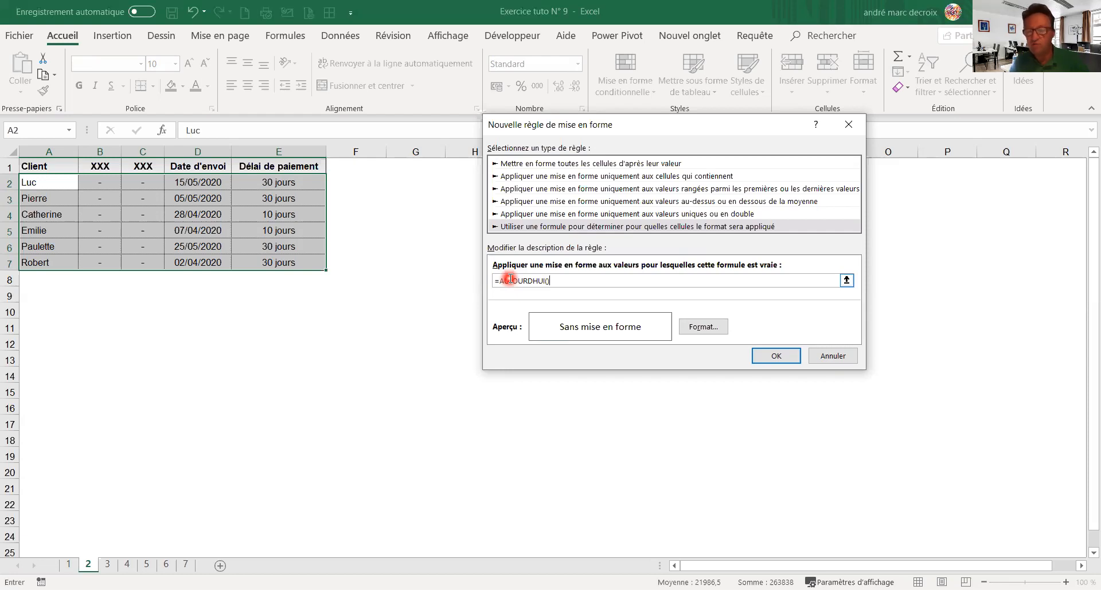
pyautogui.write('-')
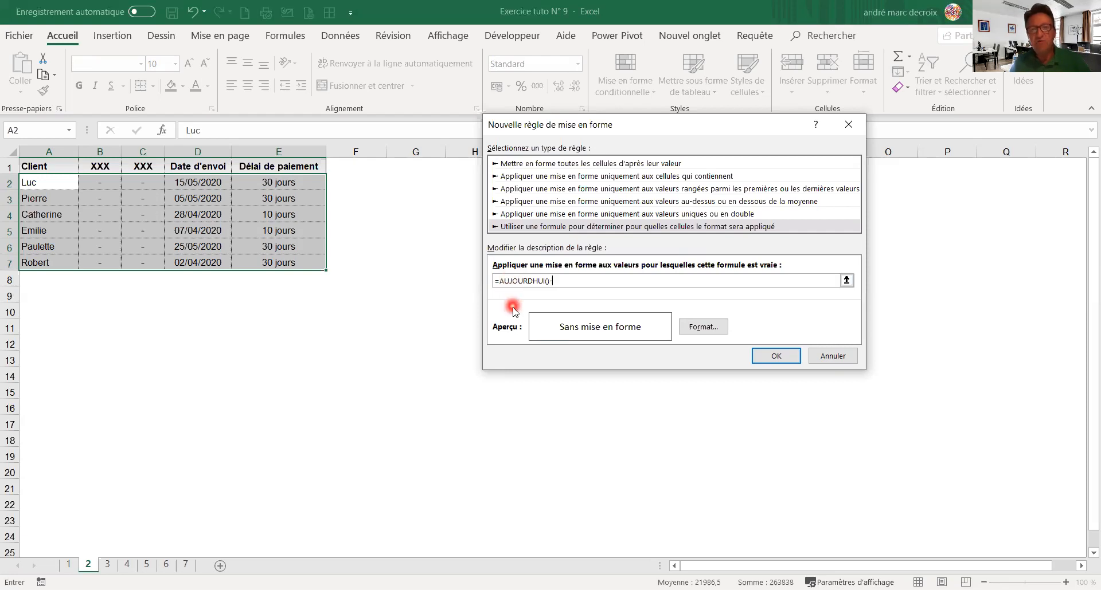
pyautogui.click(179, 182)
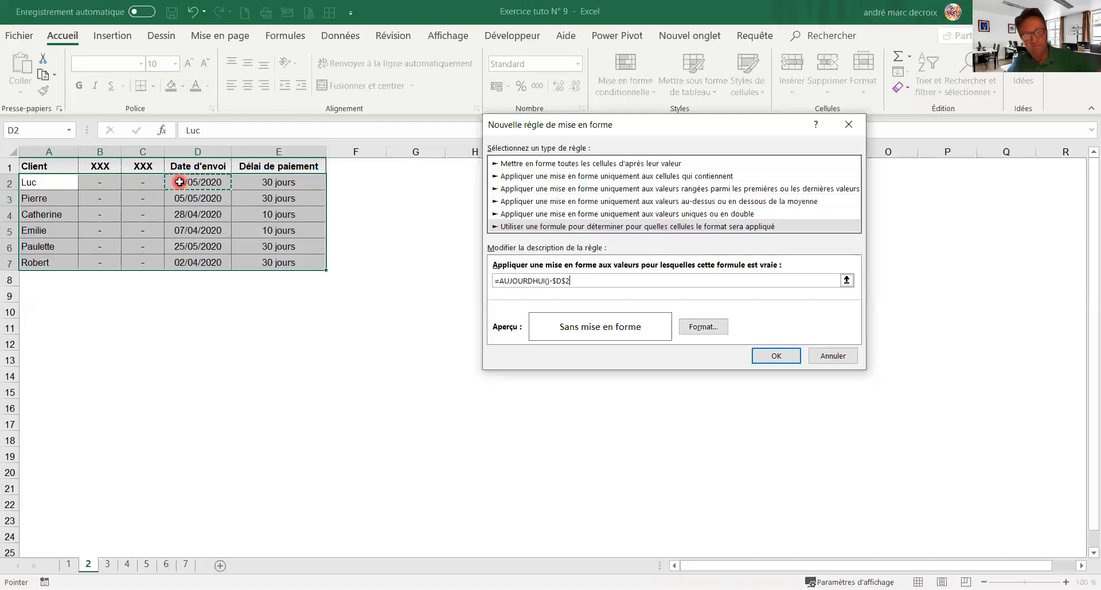
pyautogui.press('F4')
pyautogui.press('F4')
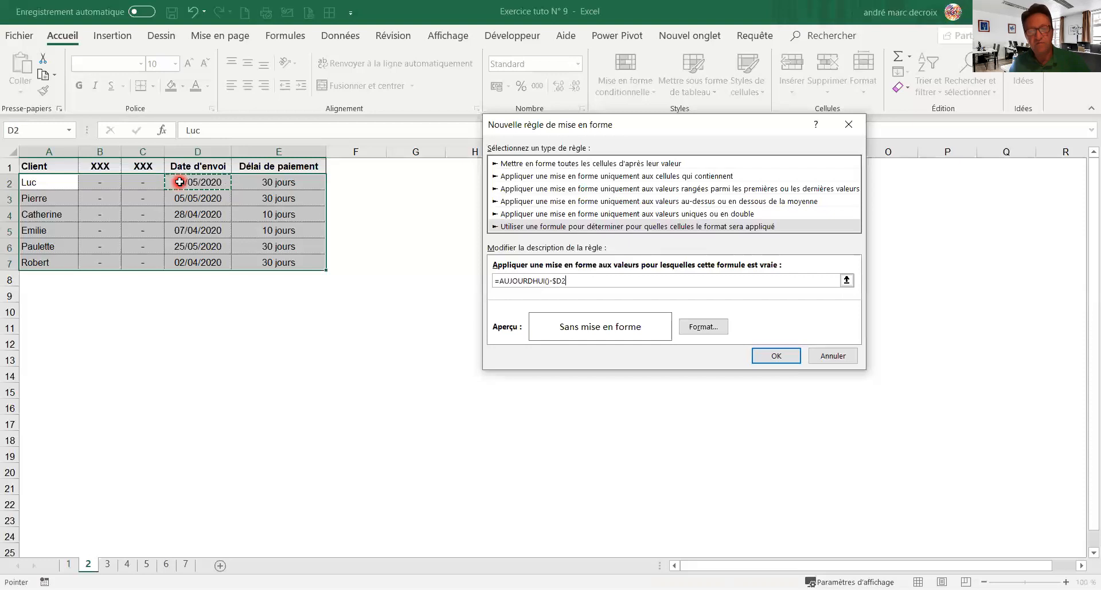
# Complete the rule's formula with the comparison >$E2, locking only the column of the payment-term reference.
pyautogui.write('>')
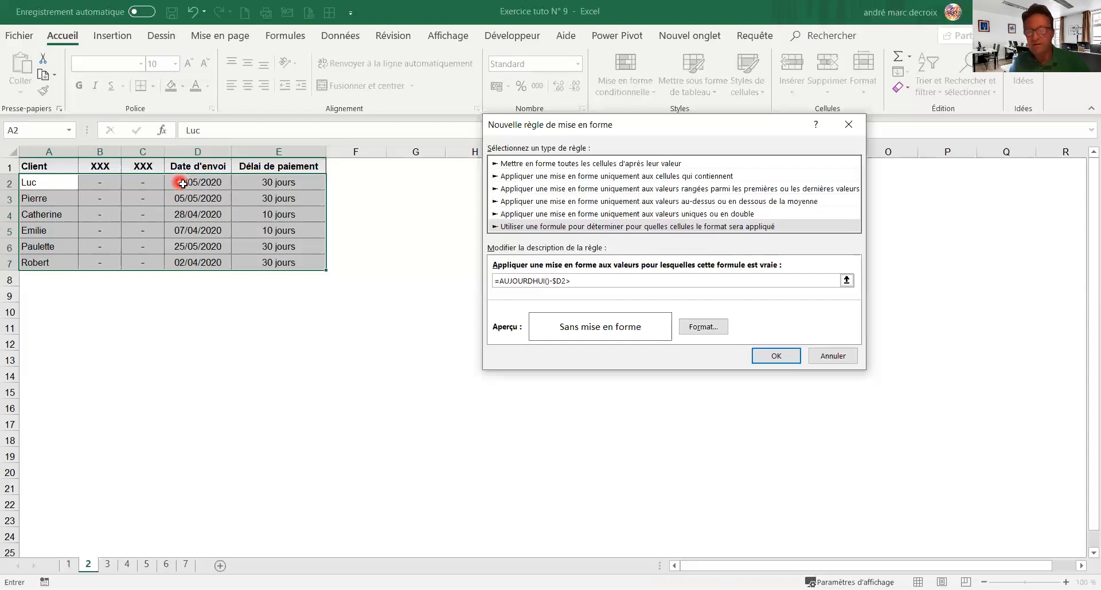
pyautogui.click(250, 184)
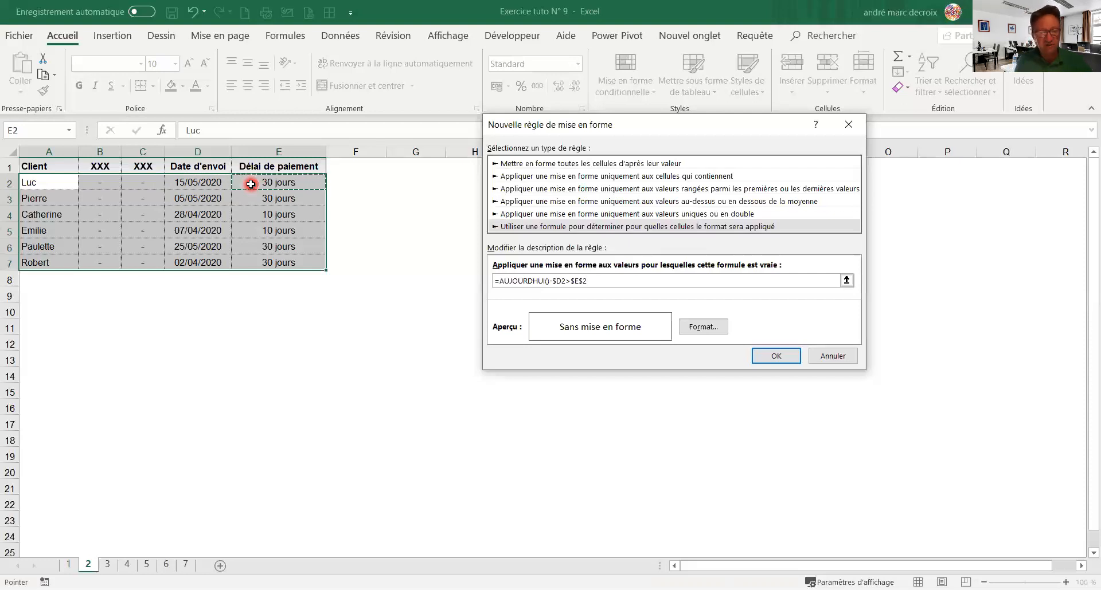
pyautogui.press('F4')
pyautogui.press('F4')
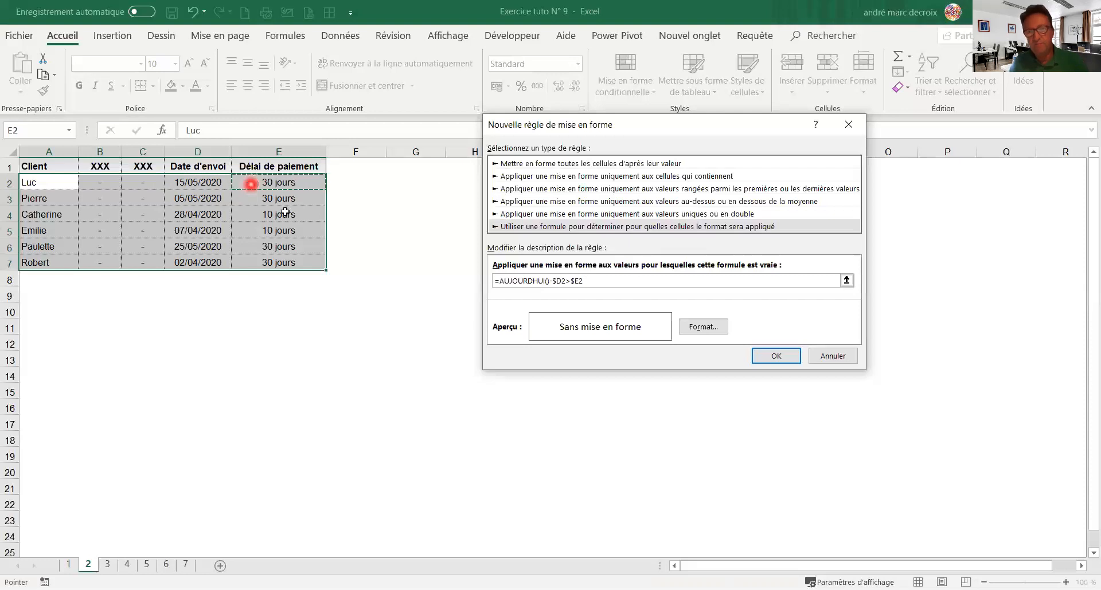
# Give the overdue rule on sheet 2 an orange fill and apply it to A2:E7.
pyautogui.click(694, 328)
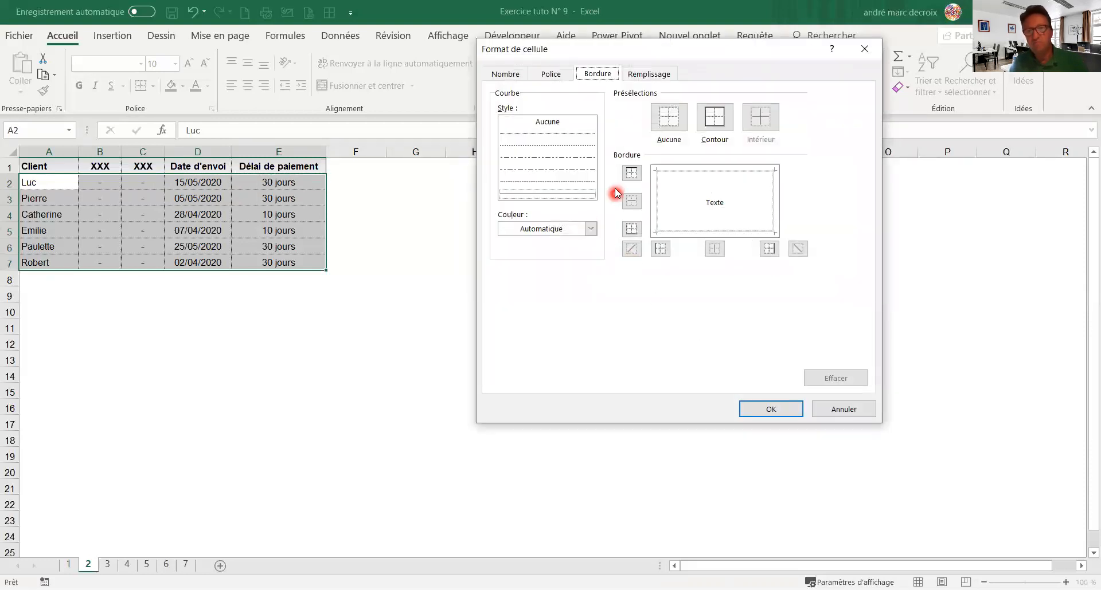
pyautogui.click(638, 77)
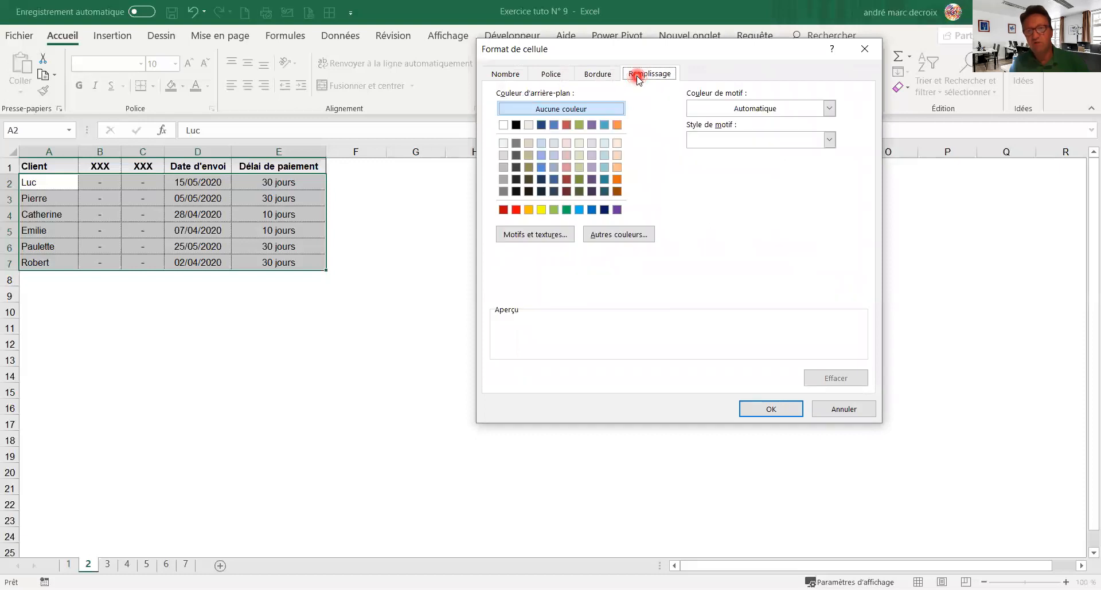
pyautogui.click(529, 210)
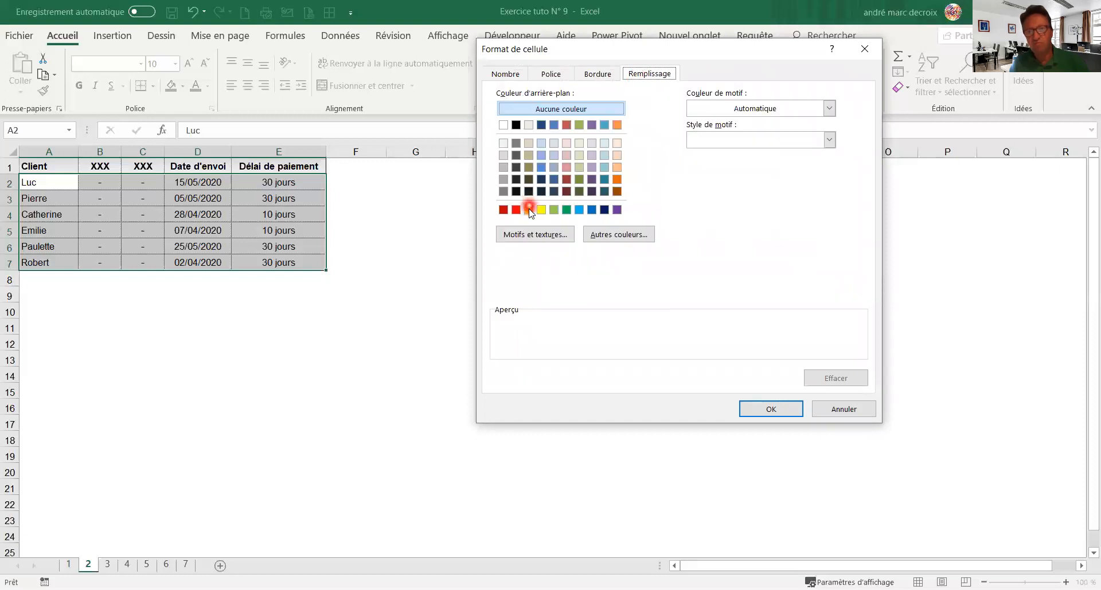
pyautogui.click(786, 413)
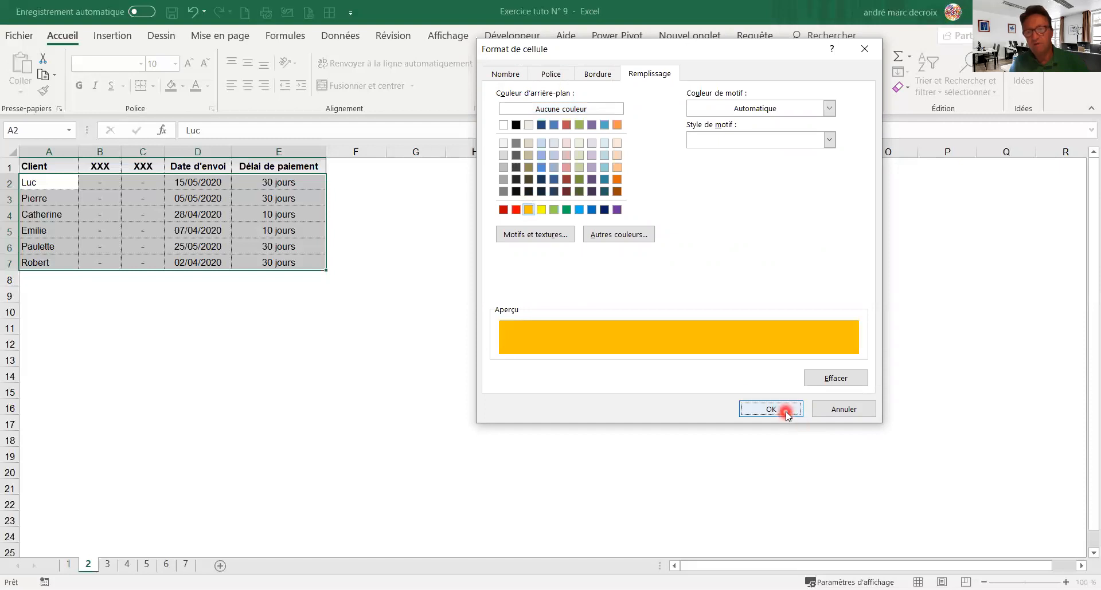
pyautogui.click(785, 411)
pyautogui.click(794, 360)
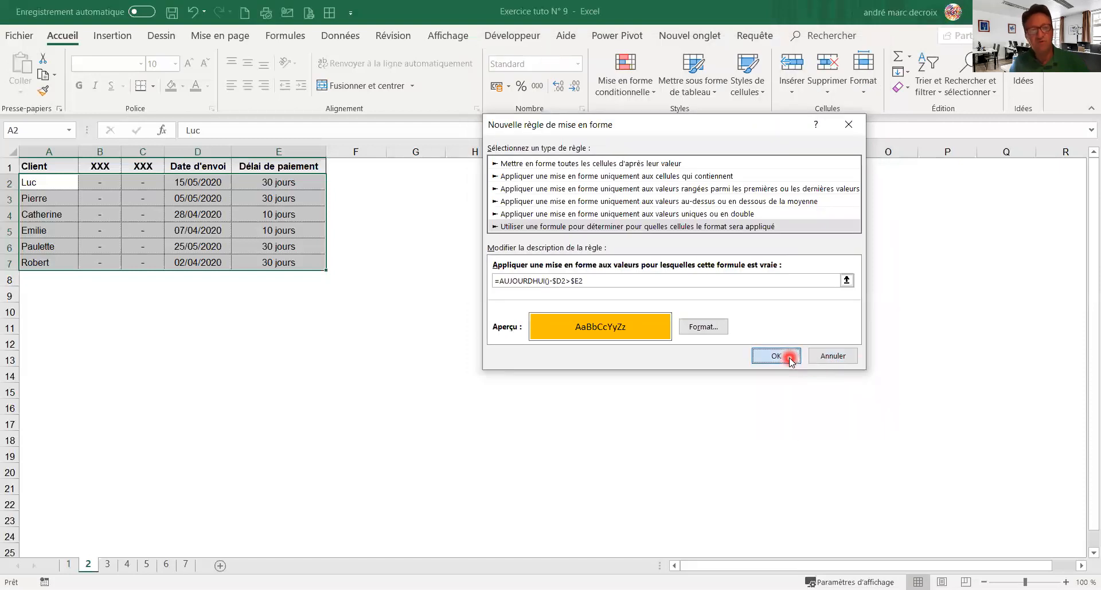
pyautogui.click(516, 372)
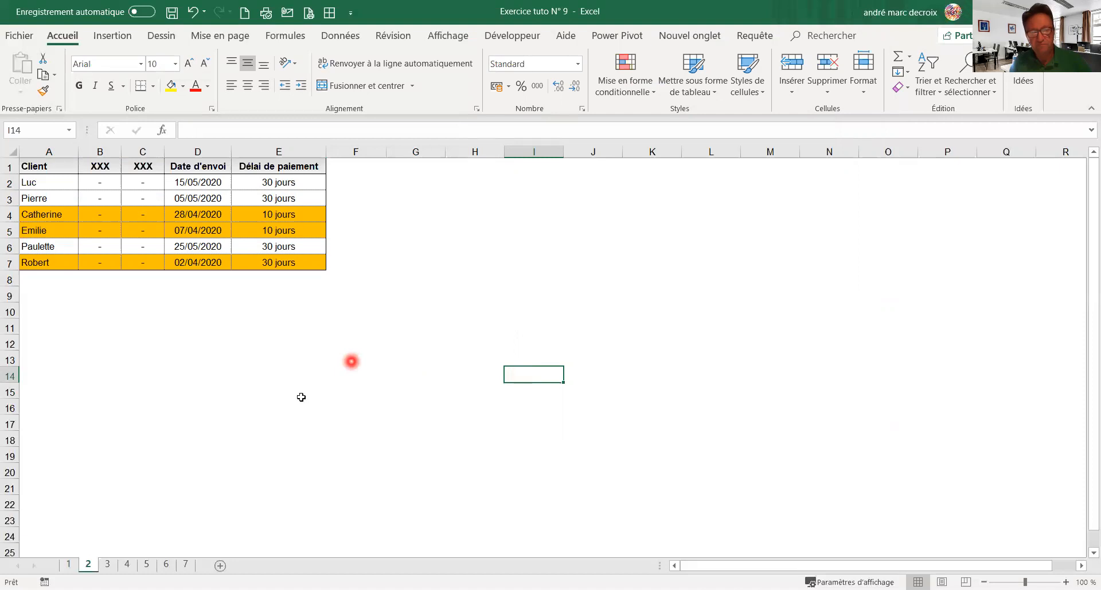
# On sheet 3, highlight duplicate values in A1:C7 with light red fill and dark red text.
pyautogui.click(109, 565)
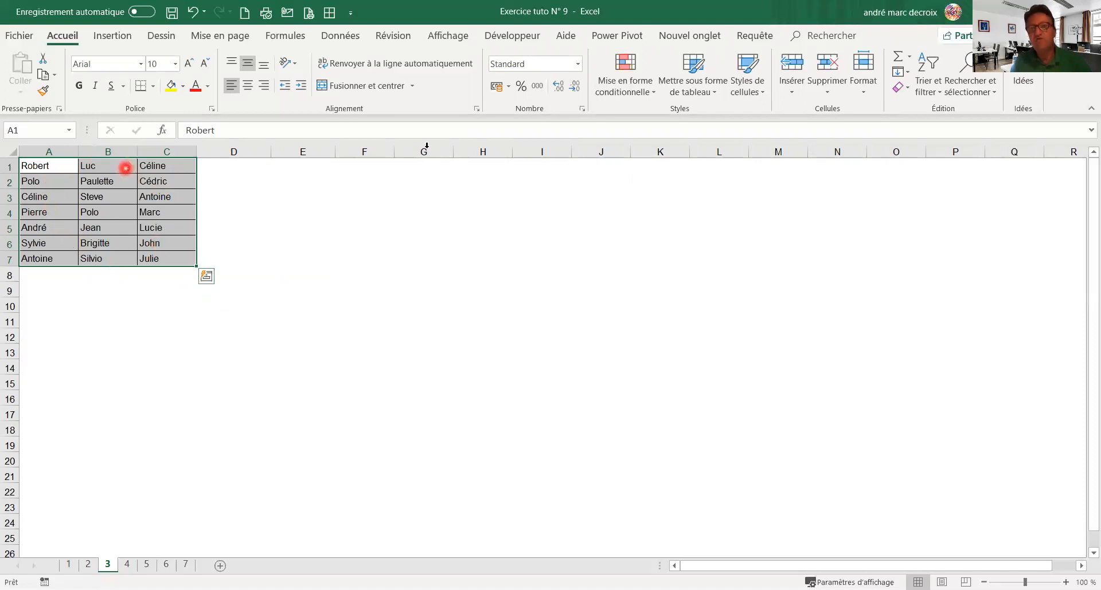
pyautogui.click(648, 95)
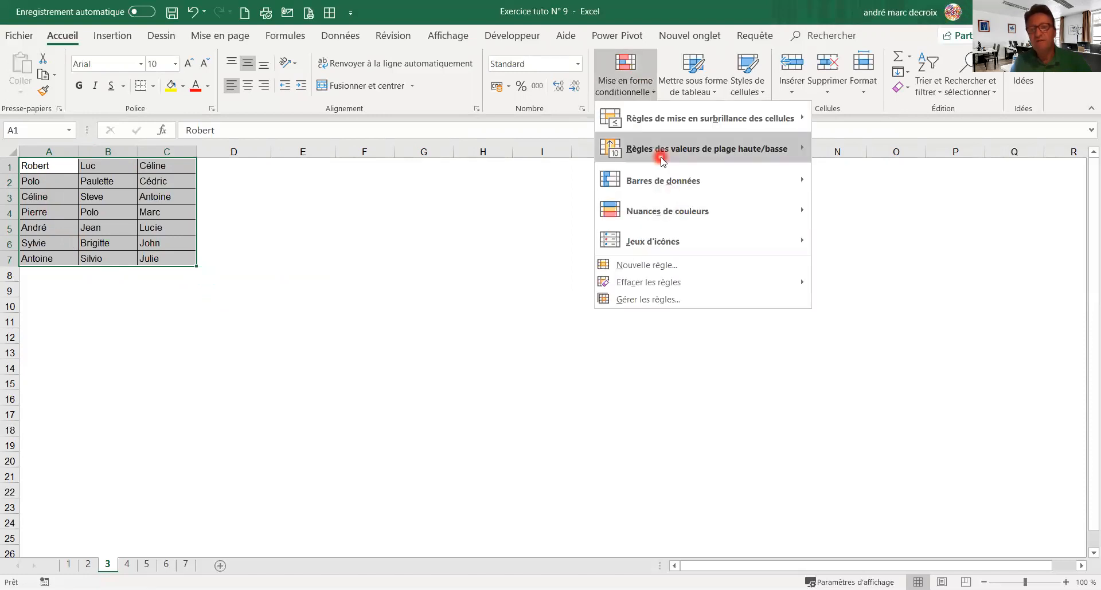
pyautogui.moveTo(778, 117)
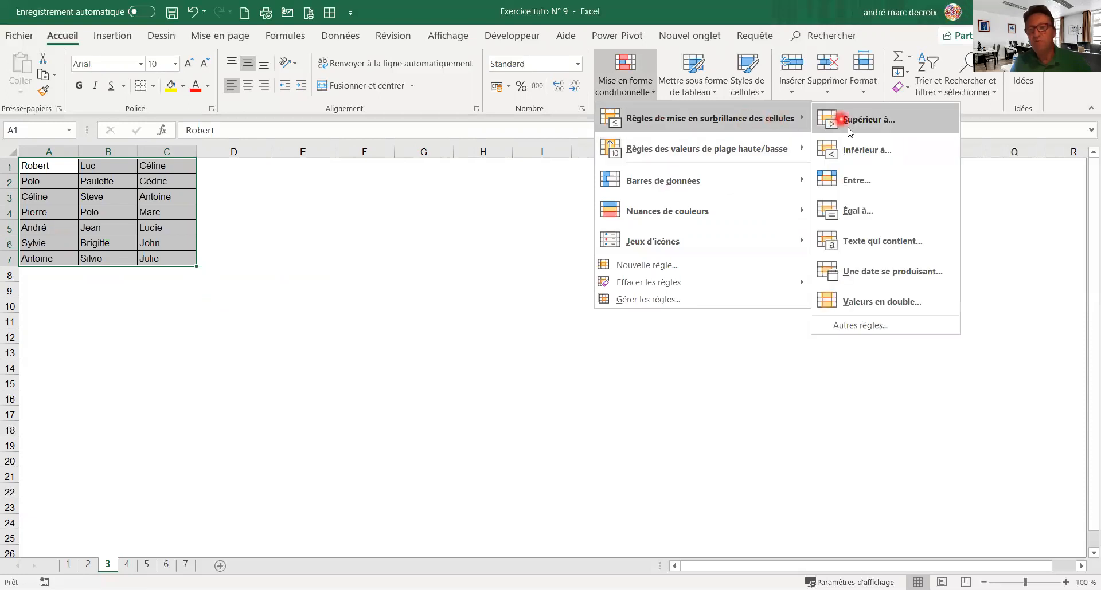
pyautogui.click(881, 303)
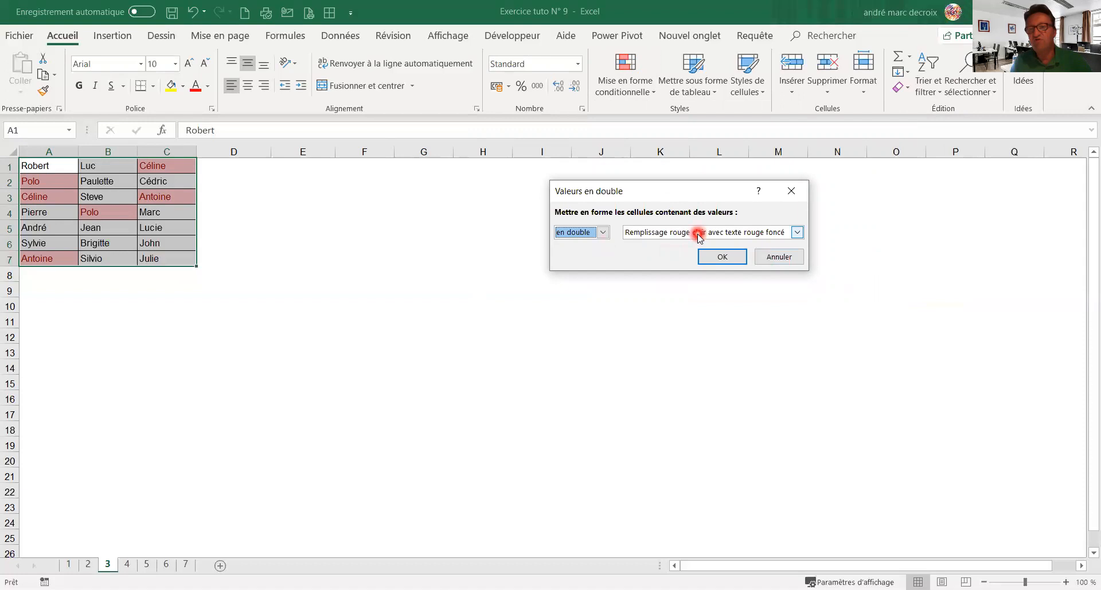
pyautogui.click(714, 256)
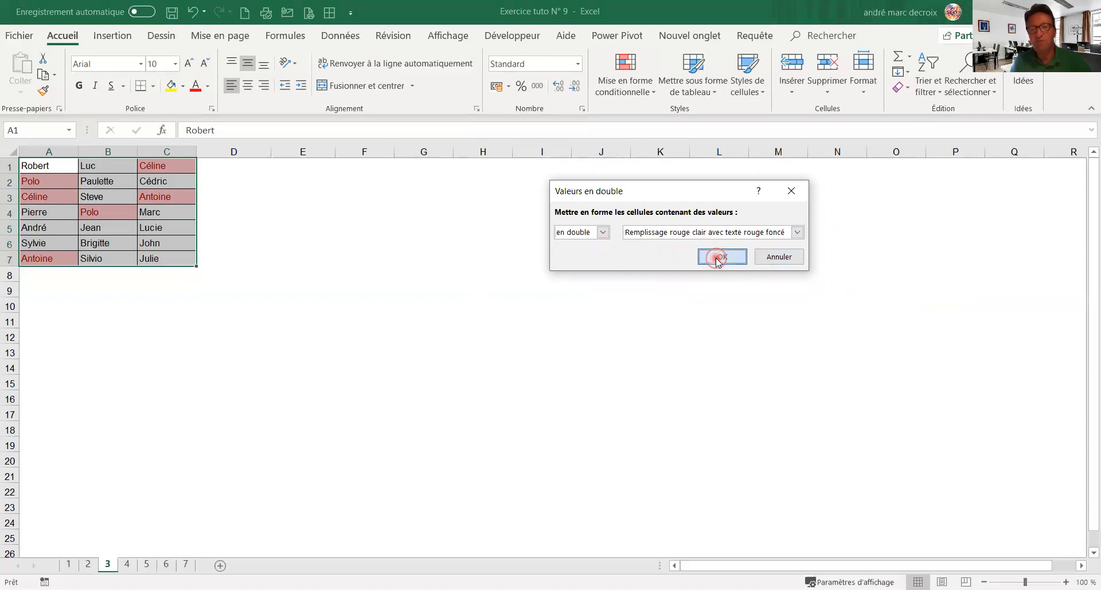
pyautogui.click(395, 312)
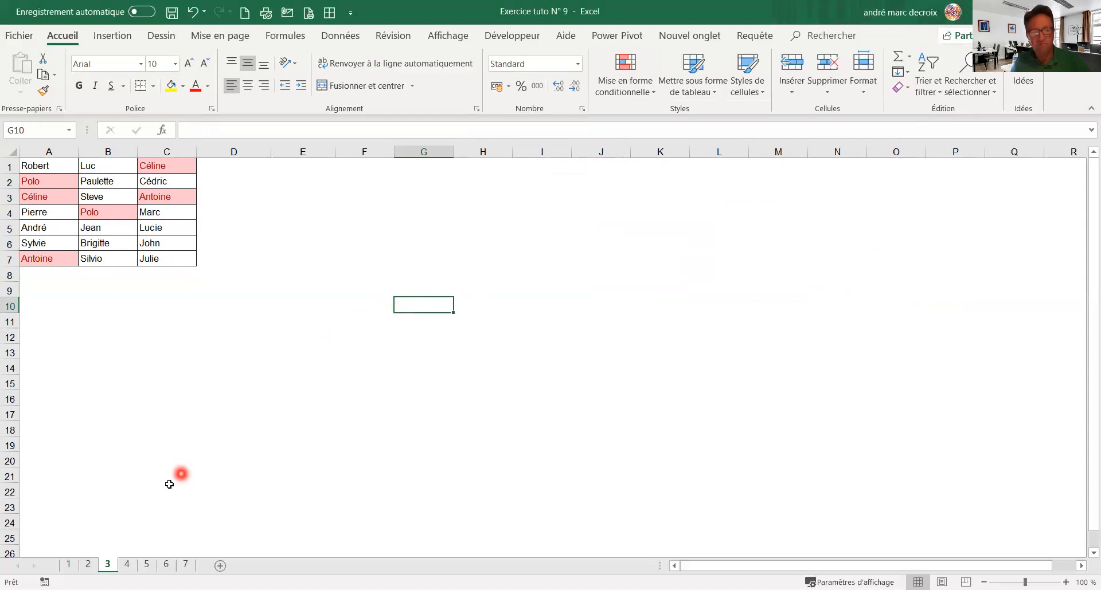
# On sheet 4, start a new formula-based conditional formatting rule for the name list in A2:A15.
pyautogui.click(127, 565)
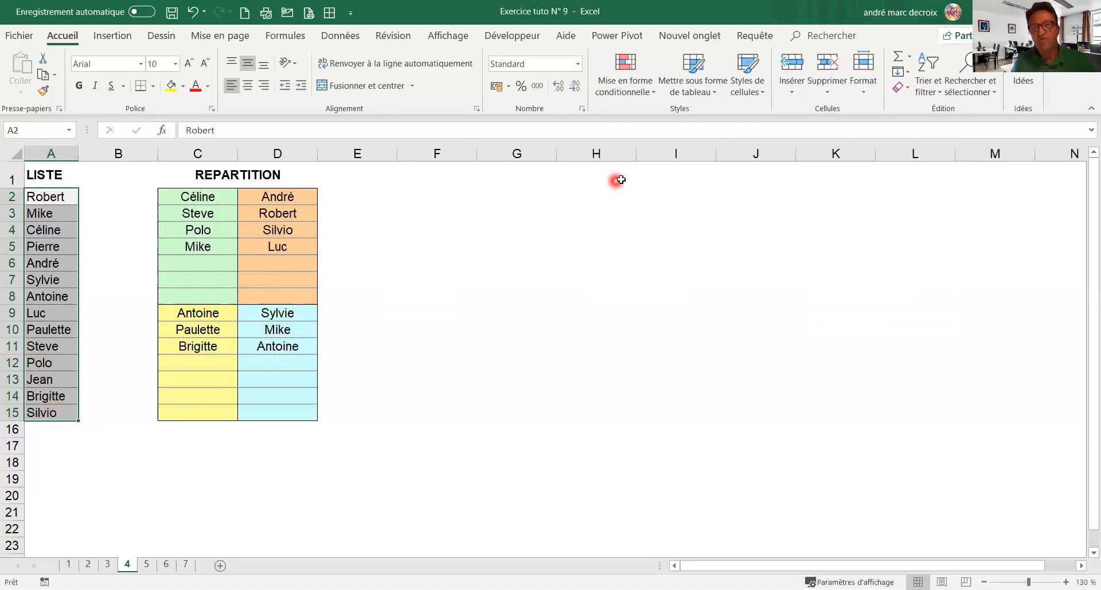
pyautogui.click(653, 95)
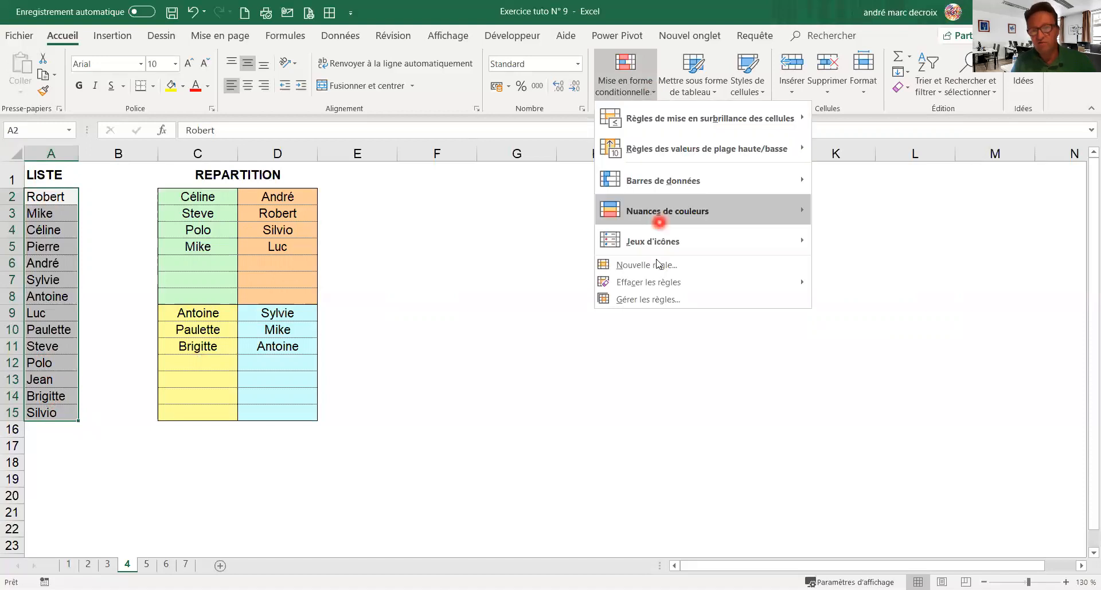
pyautogui.click(658, 265)
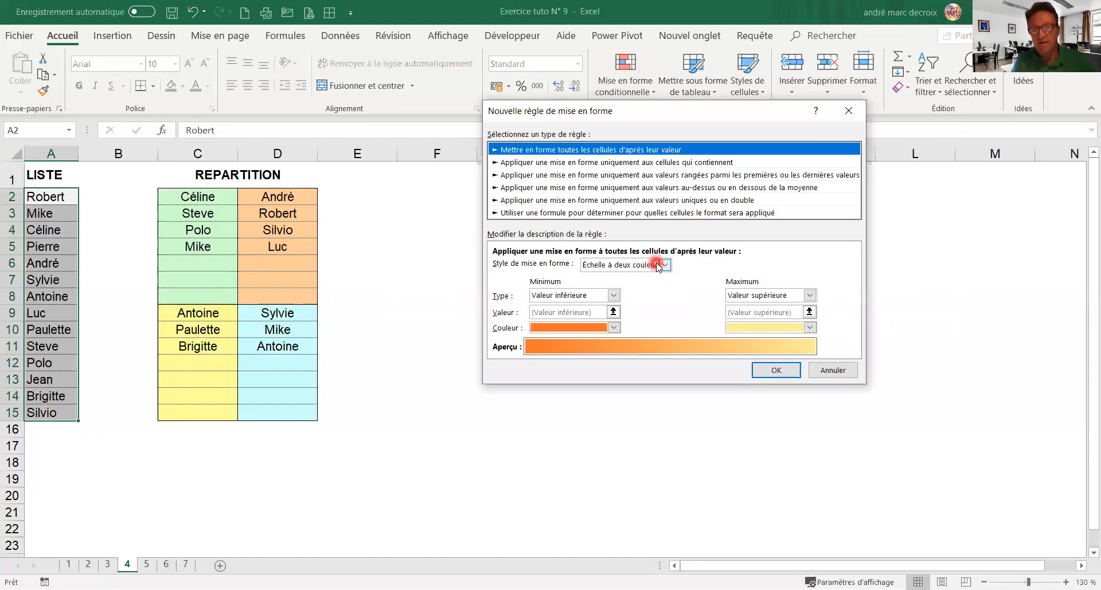
pyautogui.click(566, 215)
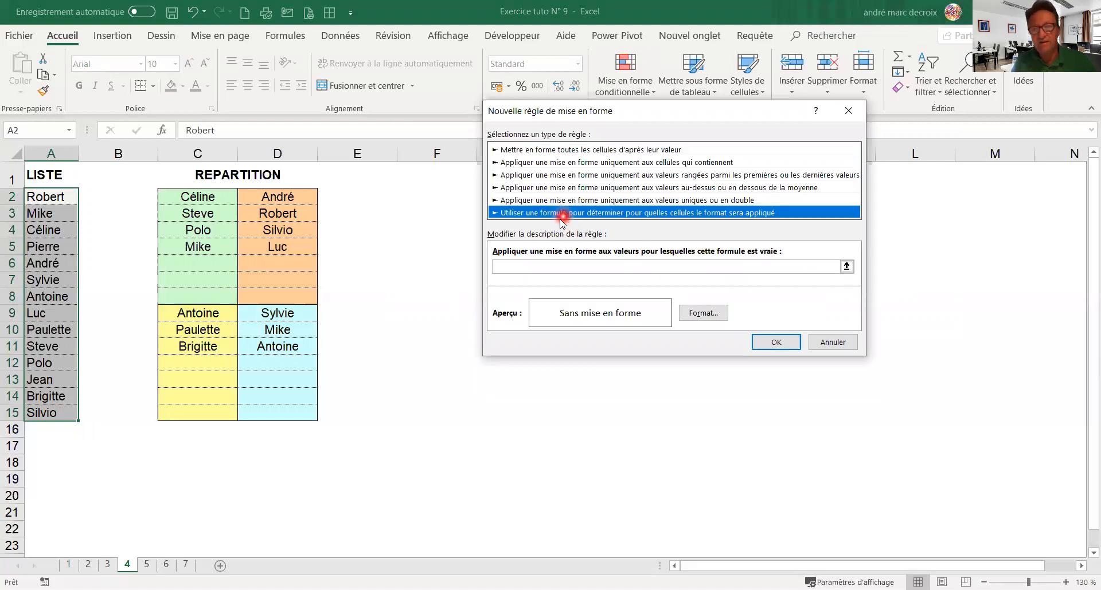
# Enter the rule's formula =NB.SI($C$2:$D$15;A2)<1 to catch list names missing from the distribution table.
pyautogui.click(527, 265)
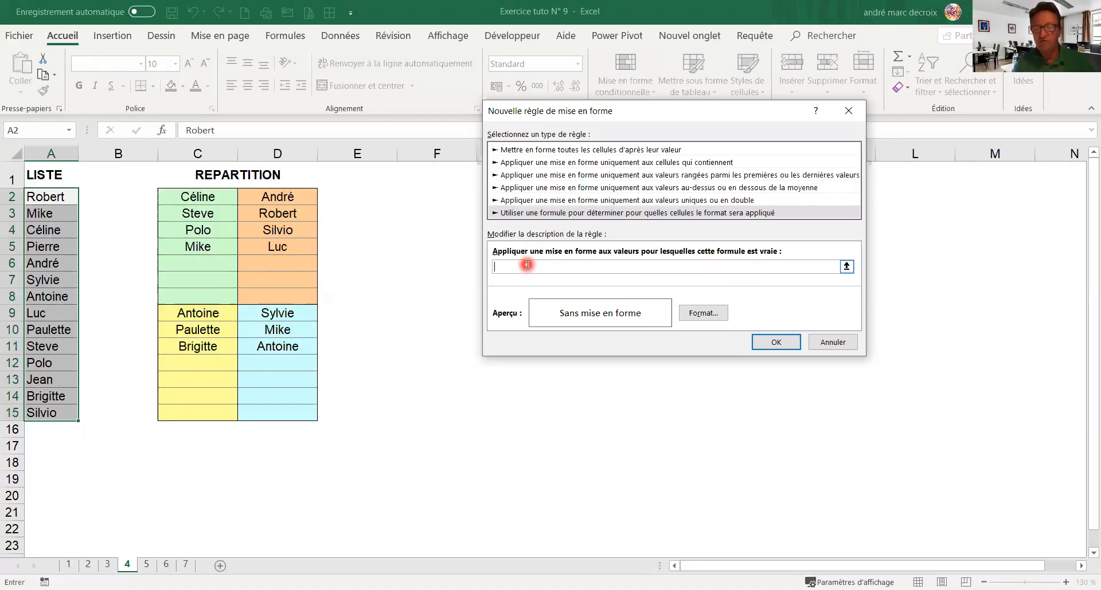
pyautogui.write('=')
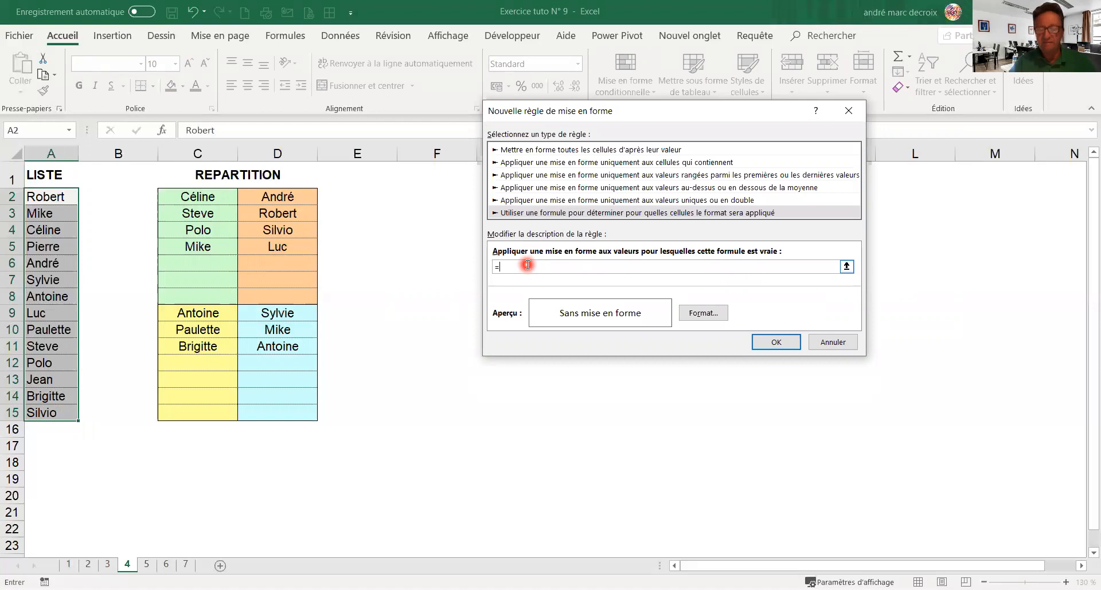
pyautogui.write('NB.SI')
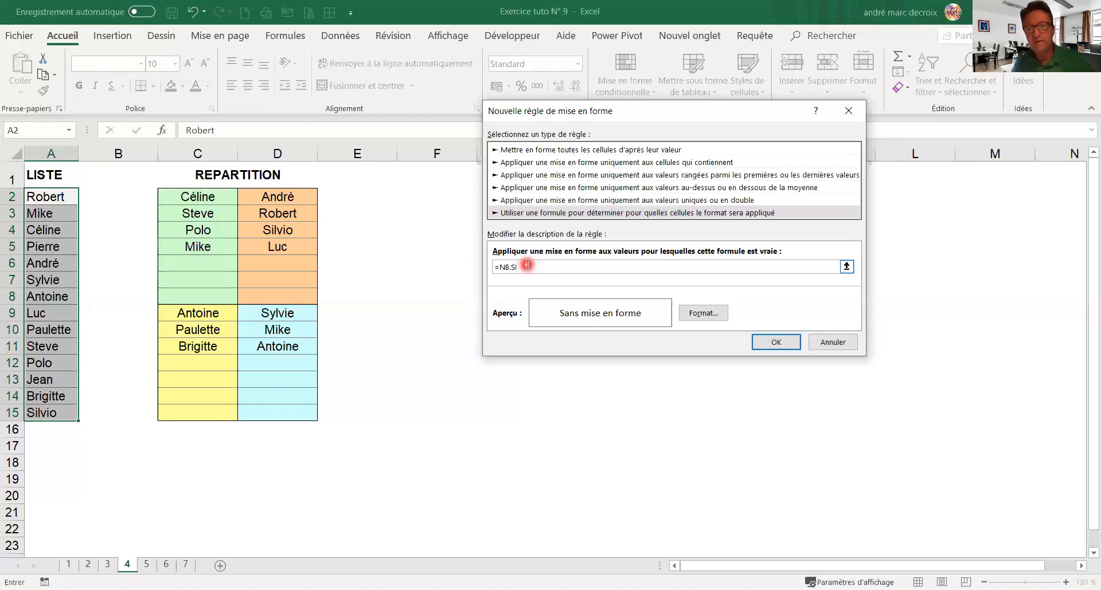
pyautogui.write('(')
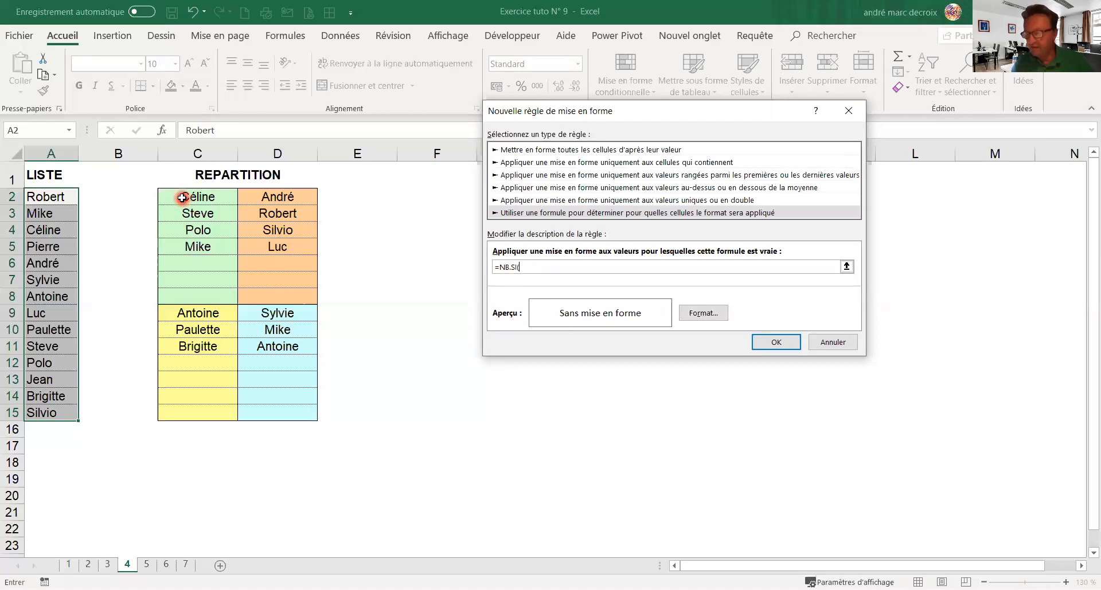
pyautogui.click(182, 197)
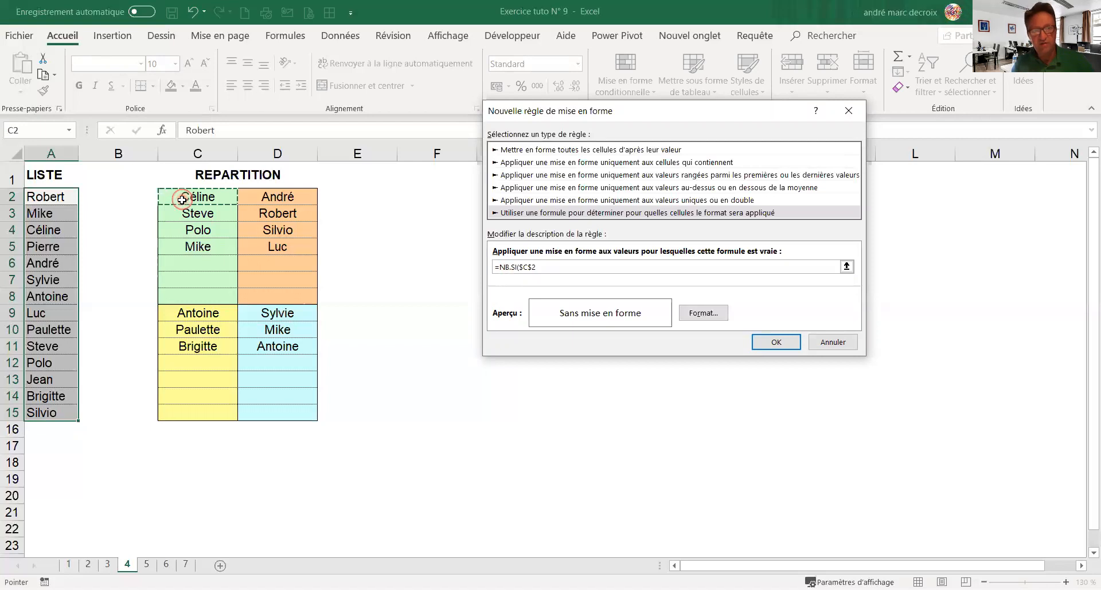
pyautogui.moveTo(181, 200); pyautogui.dragTo(259, 410)
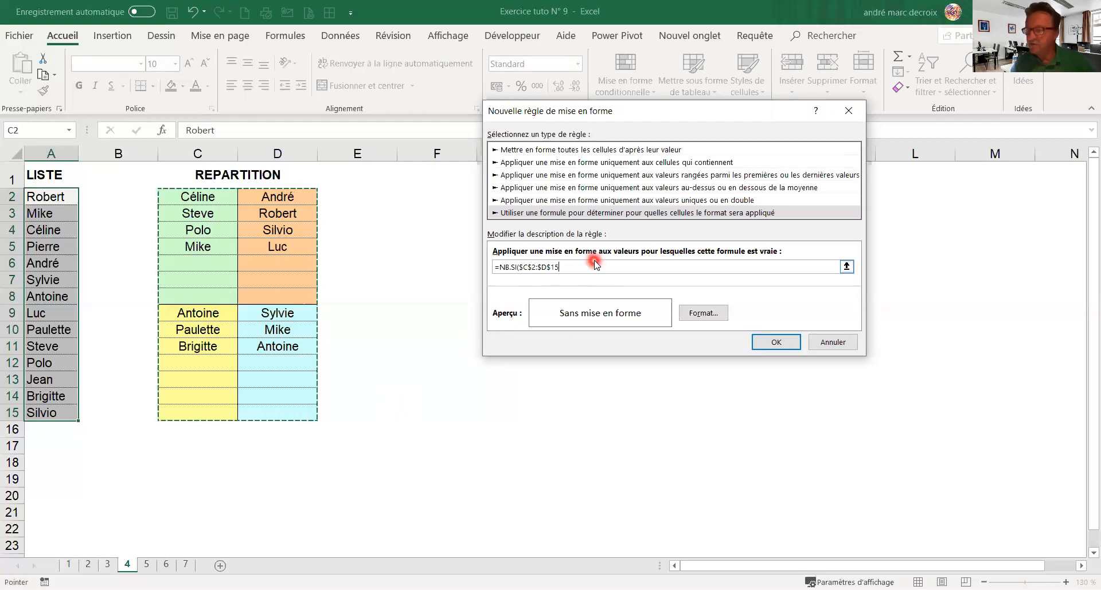
pyautogui.write(';')
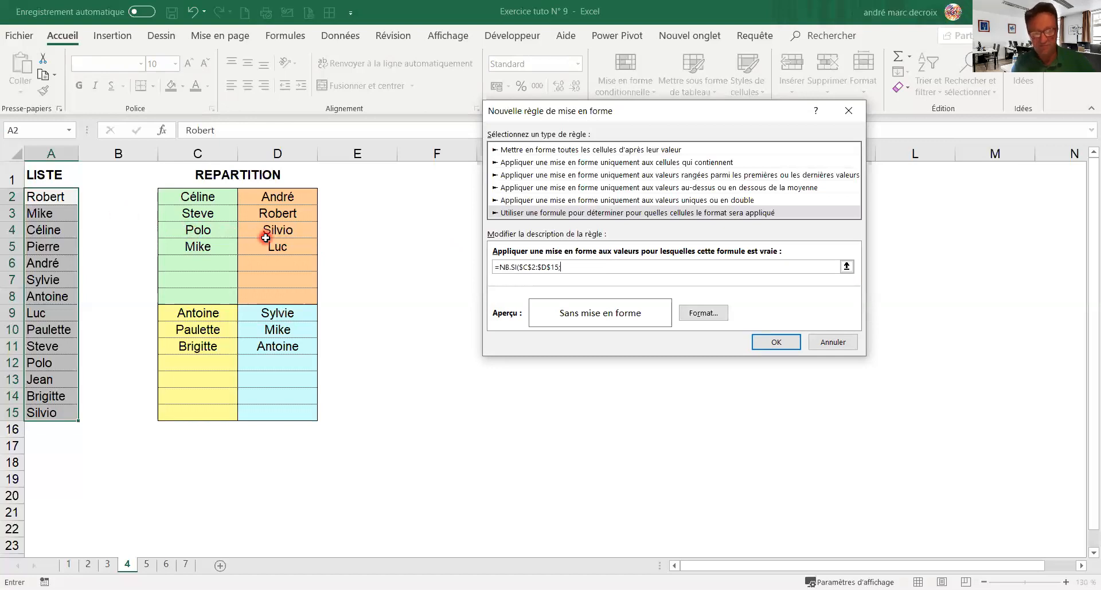
pyautogui.write('A2')
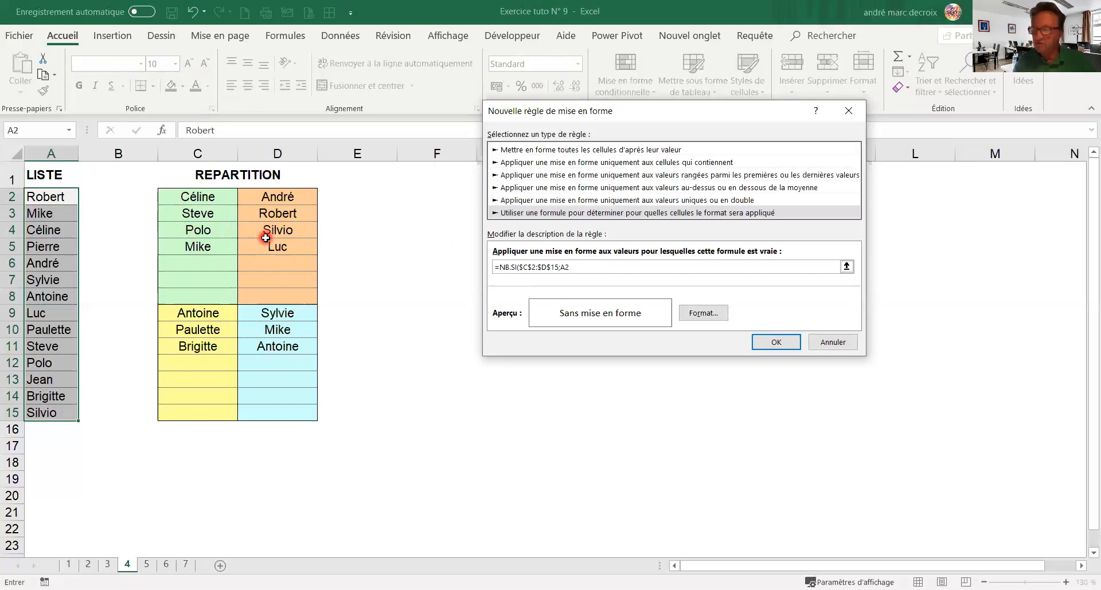
pyautogui.write(')')
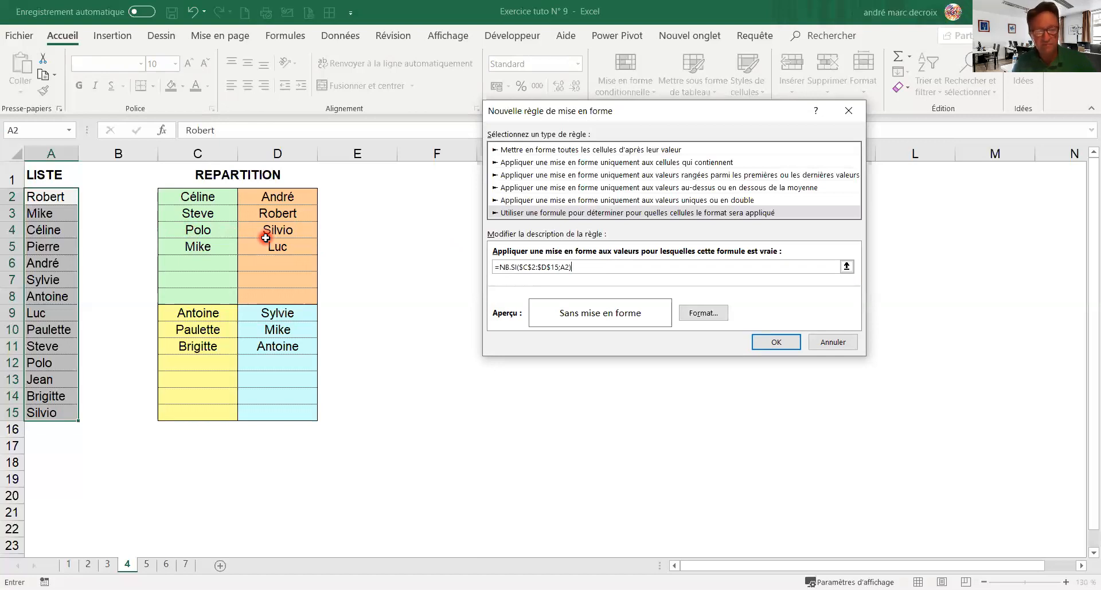
pyautogui.write('<1')
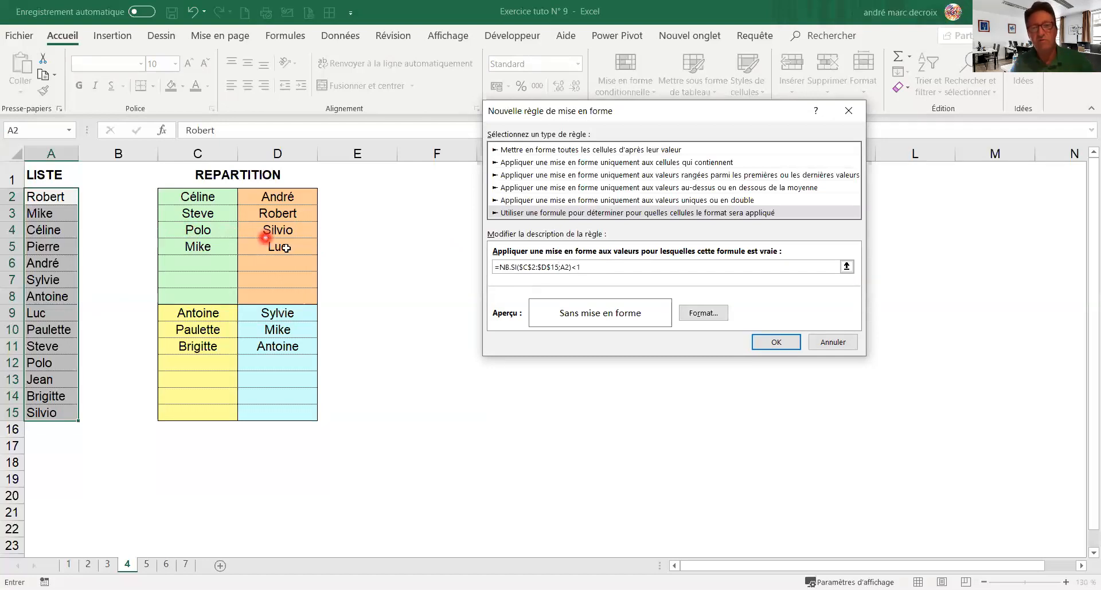
# Give the missing-names rule a red fill and apply it to A2:A15.
pyautogui.click(692, 315)
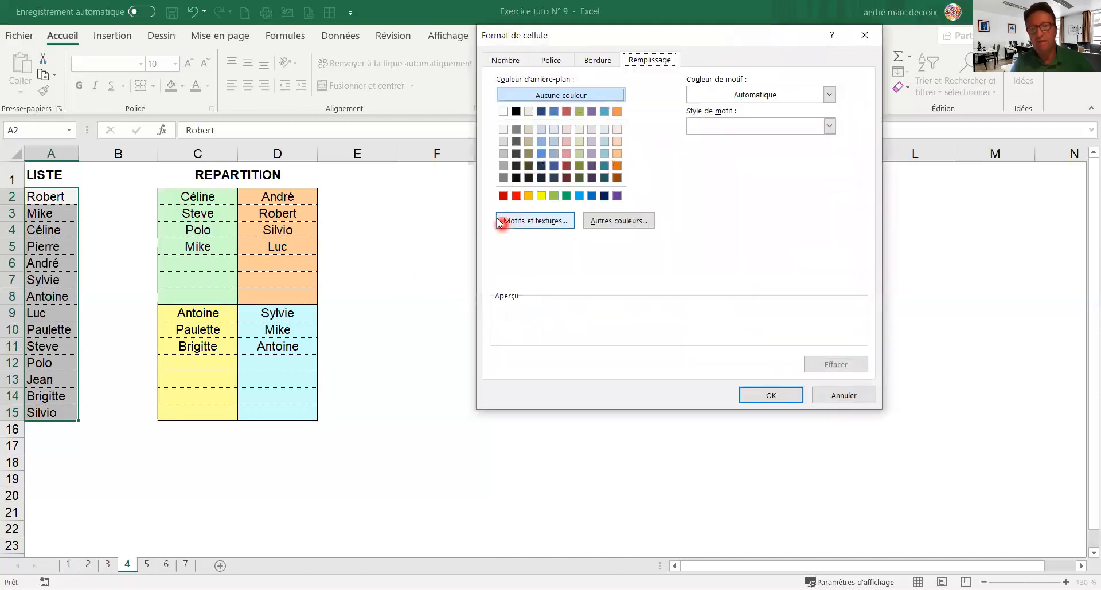
pyautogui.click(516, 197)
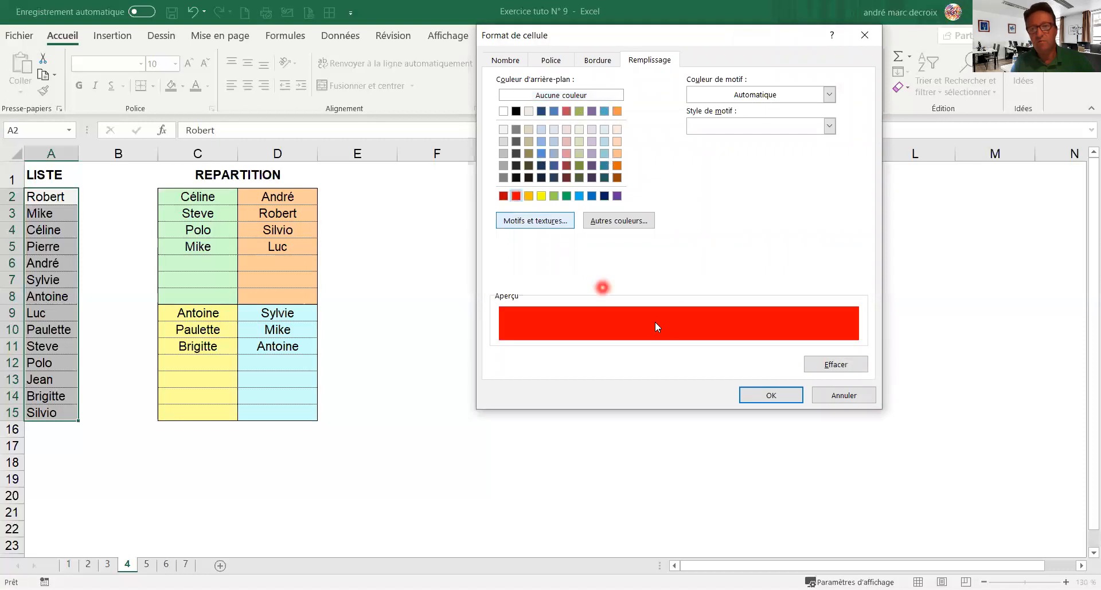
pyautogui.click(772, 394)
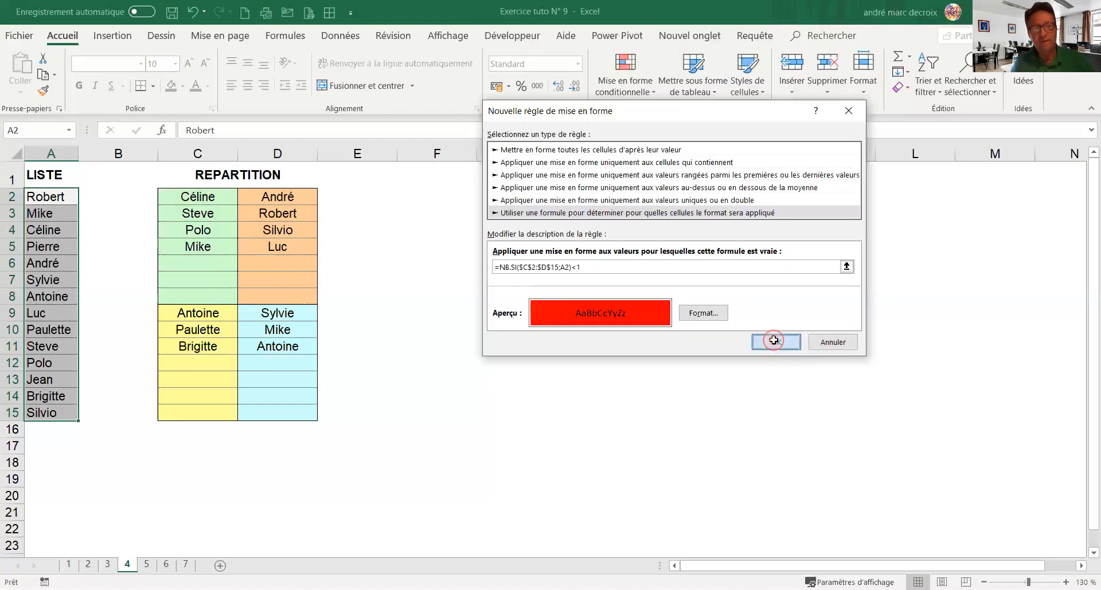
pyautogui.click(773, 341)
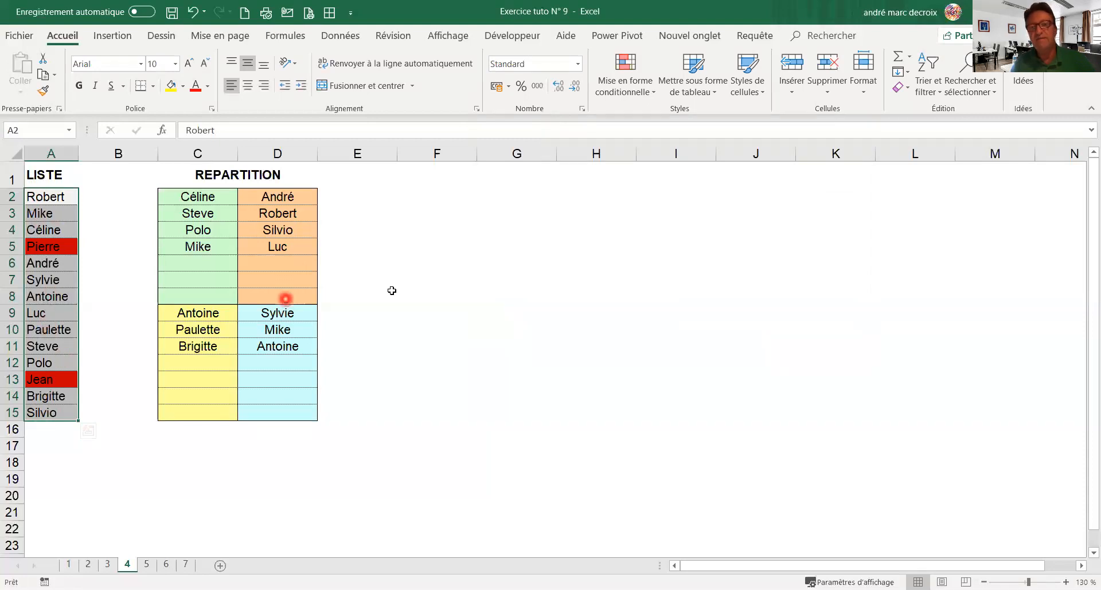
# Start a second formula-based conditional formatting rule for the name list in A2:A15.
pyautogui.click(651, 97)
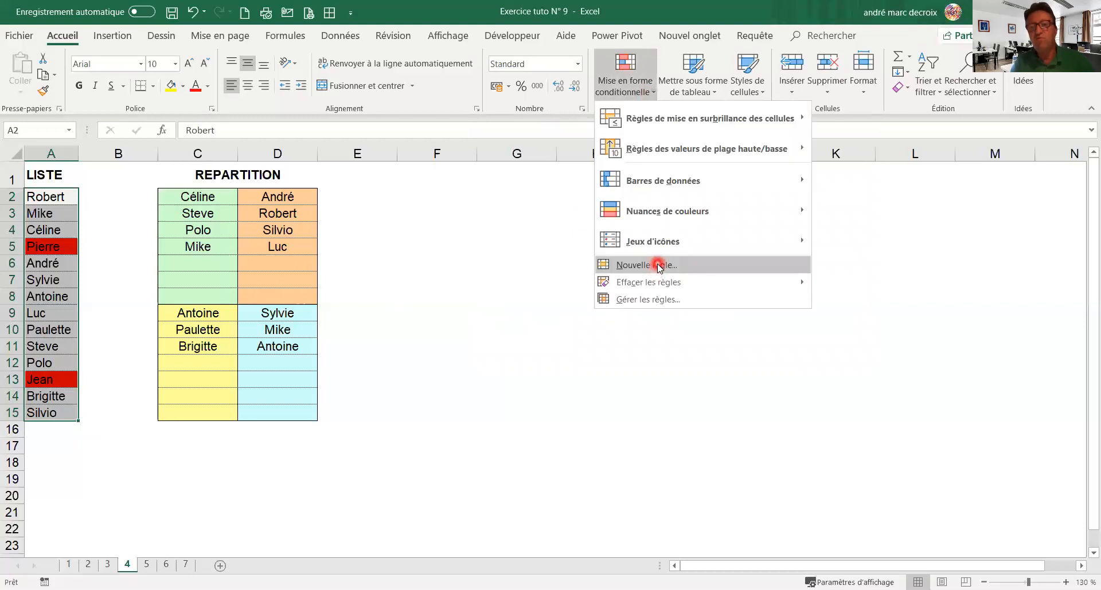
pyautogui.click(658, 266)
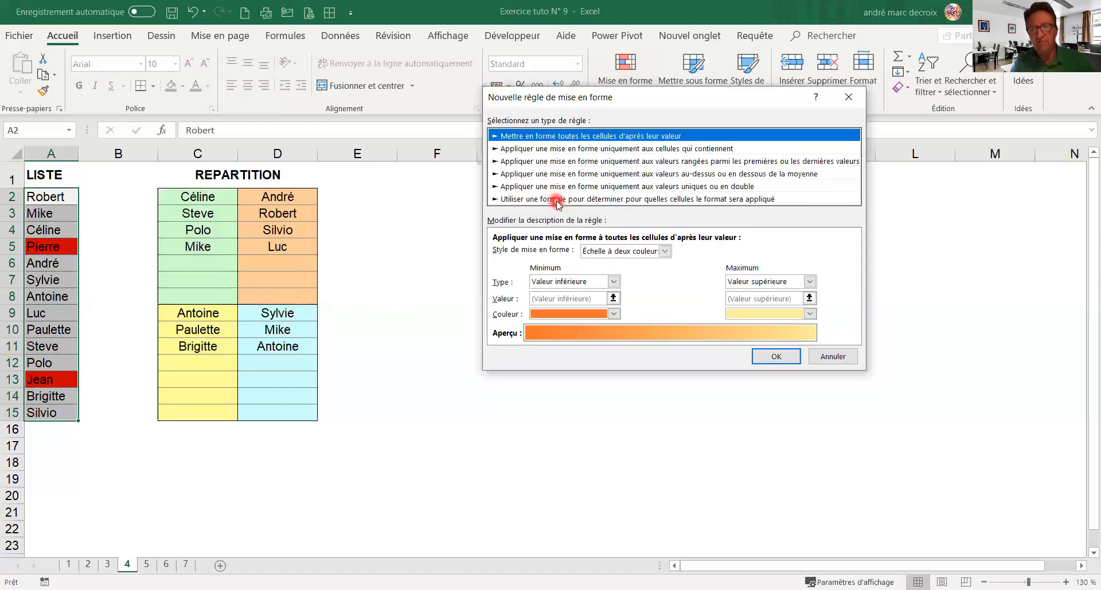
pyautogui.click(558, 201)
pyautogui.click(531, 253)
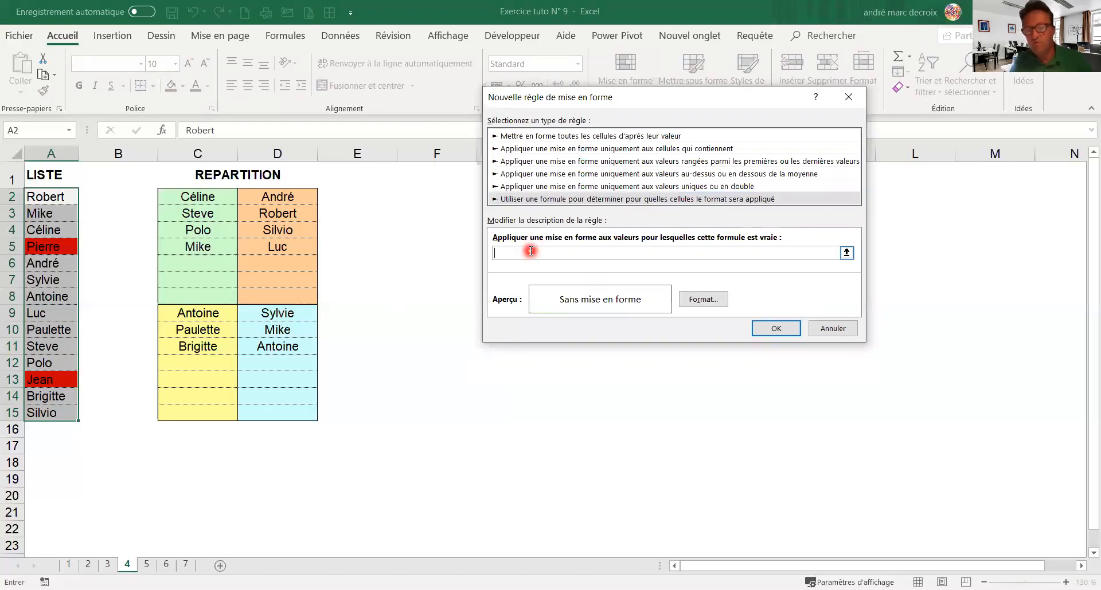
# Enter the rule's formula =NB.SI($C$2:$D$15;A2)>1 to catch list names placed more than once in the distribution table.
pyautogui.write('=')
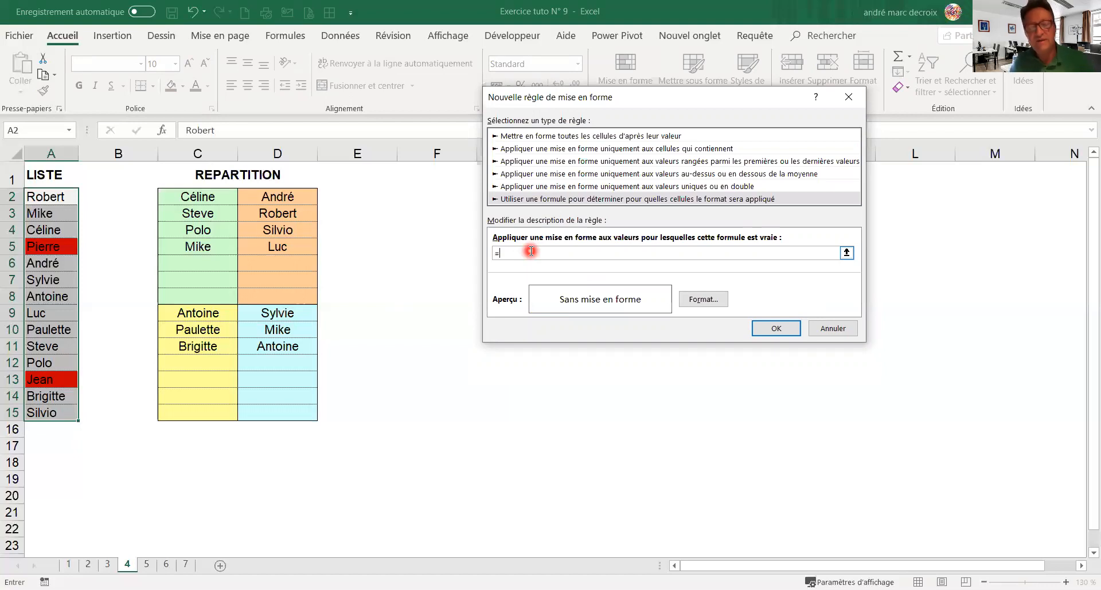
pyautogui.write('NB')
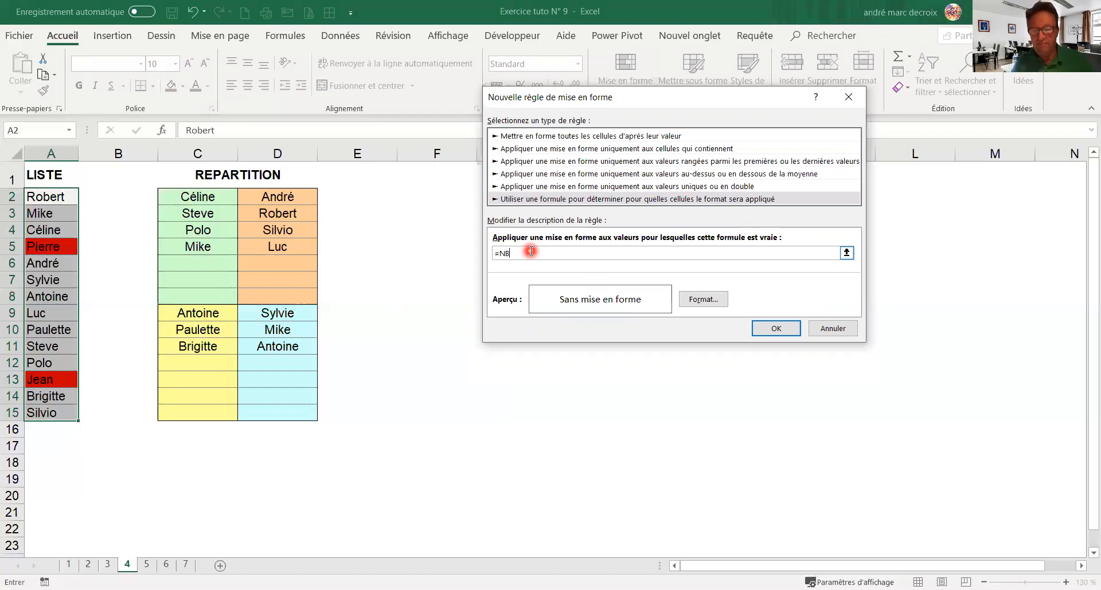
pyautogui.write('.SI(')
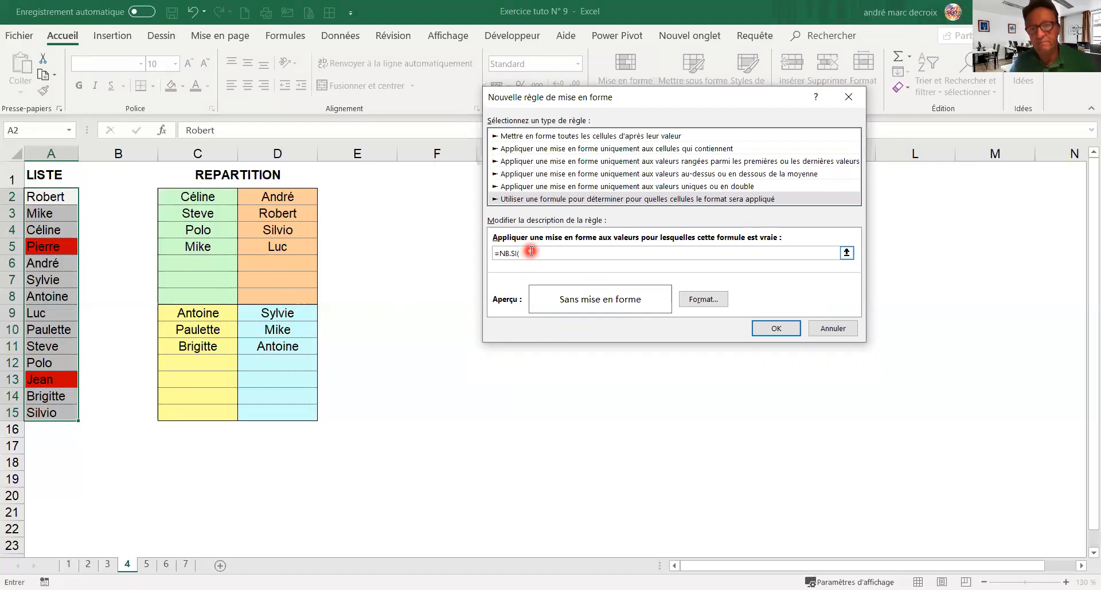
pyautogui.click(203, 197)
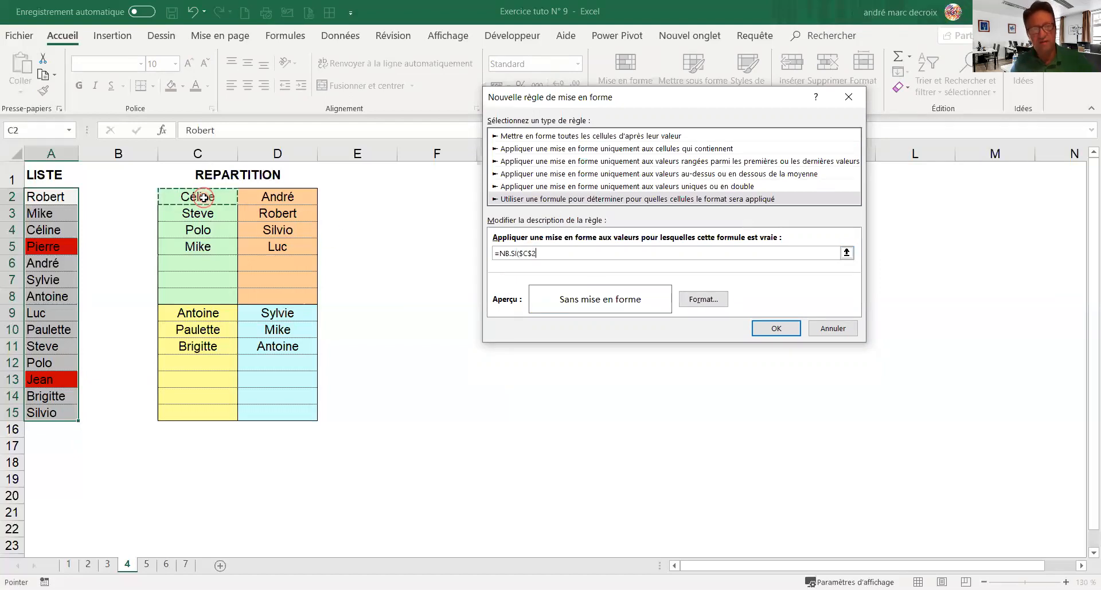
pyautogui.moveTo(204, 197); pyautogui.dragTo(286, 408)
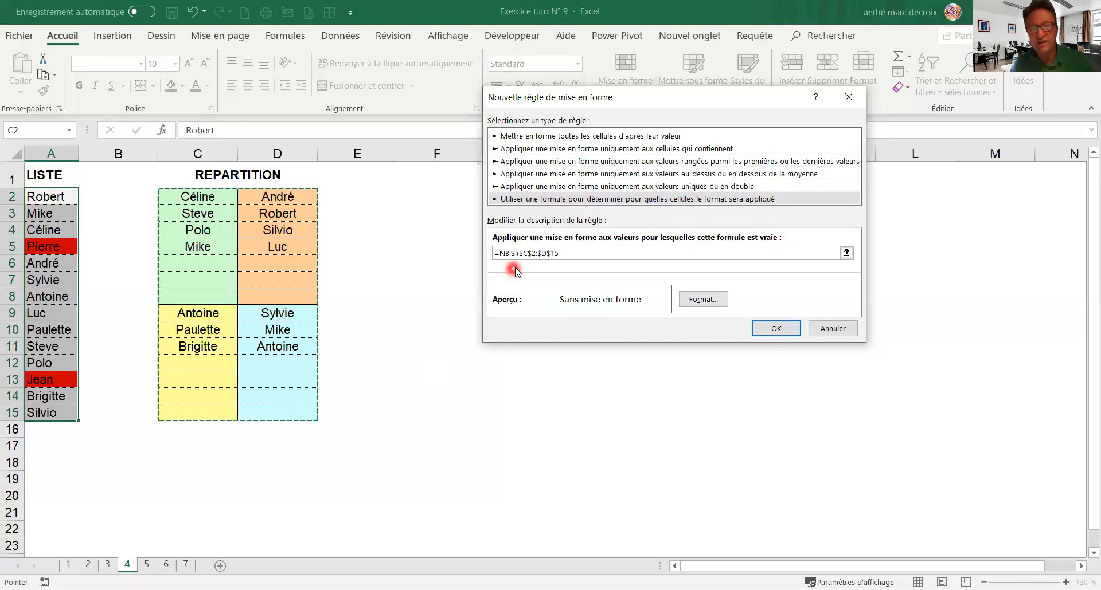
pyautogui.click(555, 265)
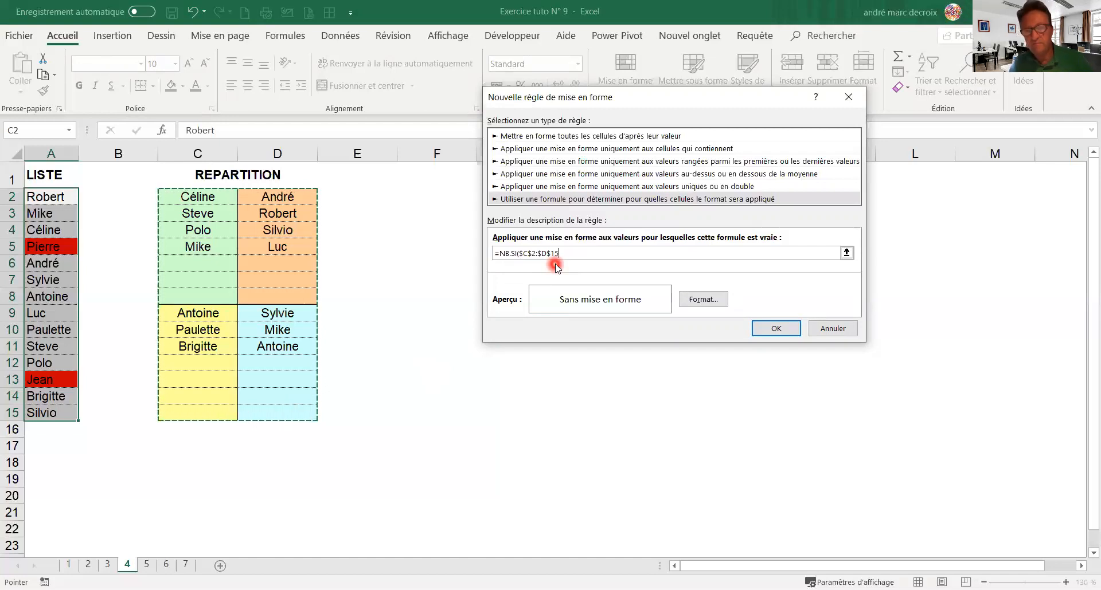
pyautogui.write(';')
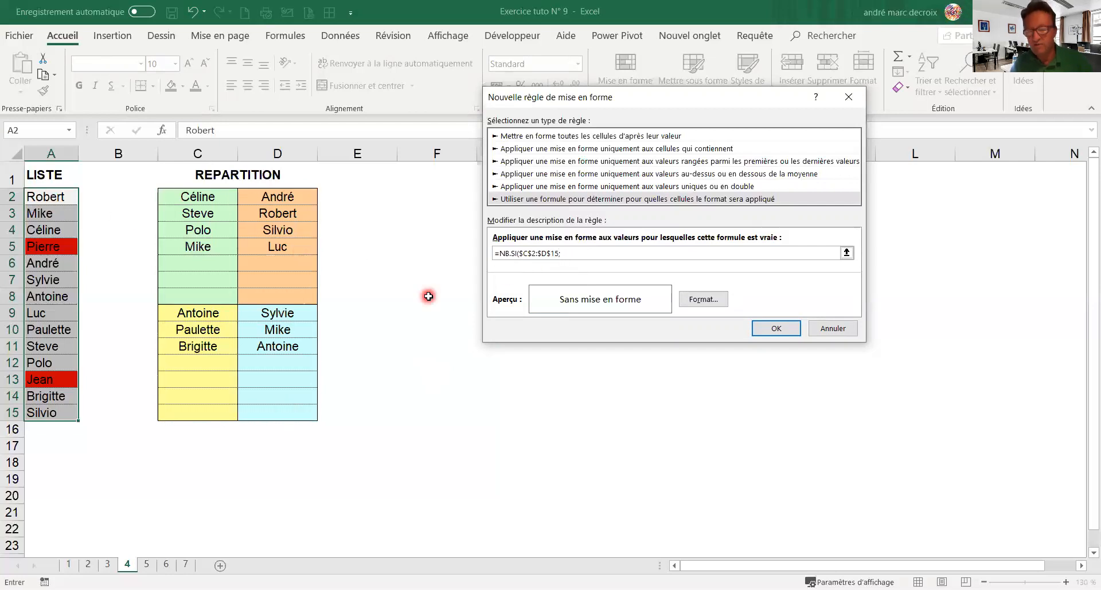
pyautogui.write('A2')
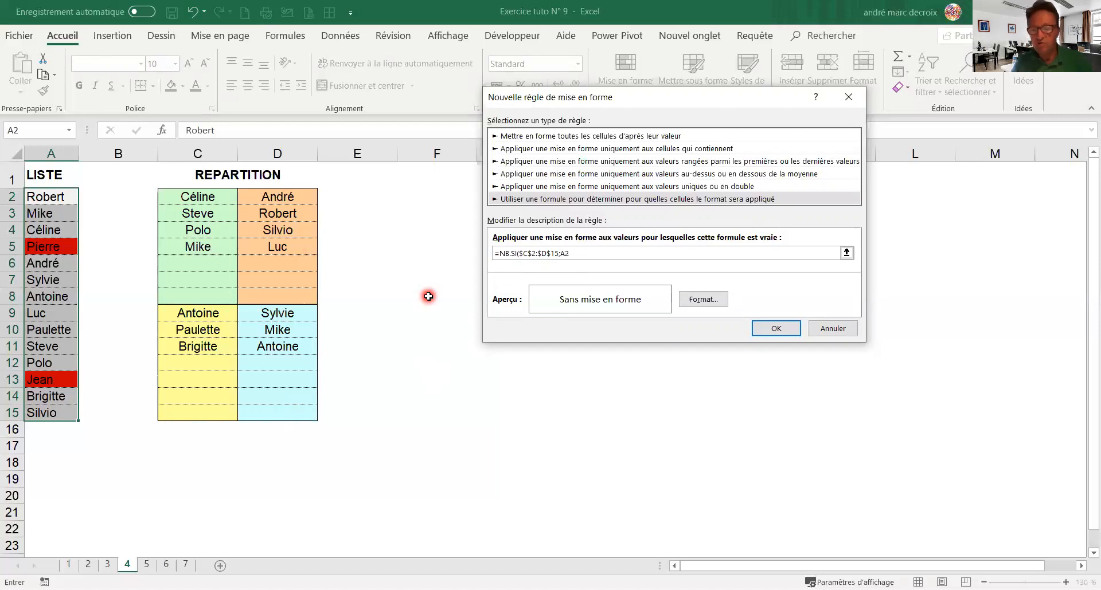
pyautogui.write(')>')
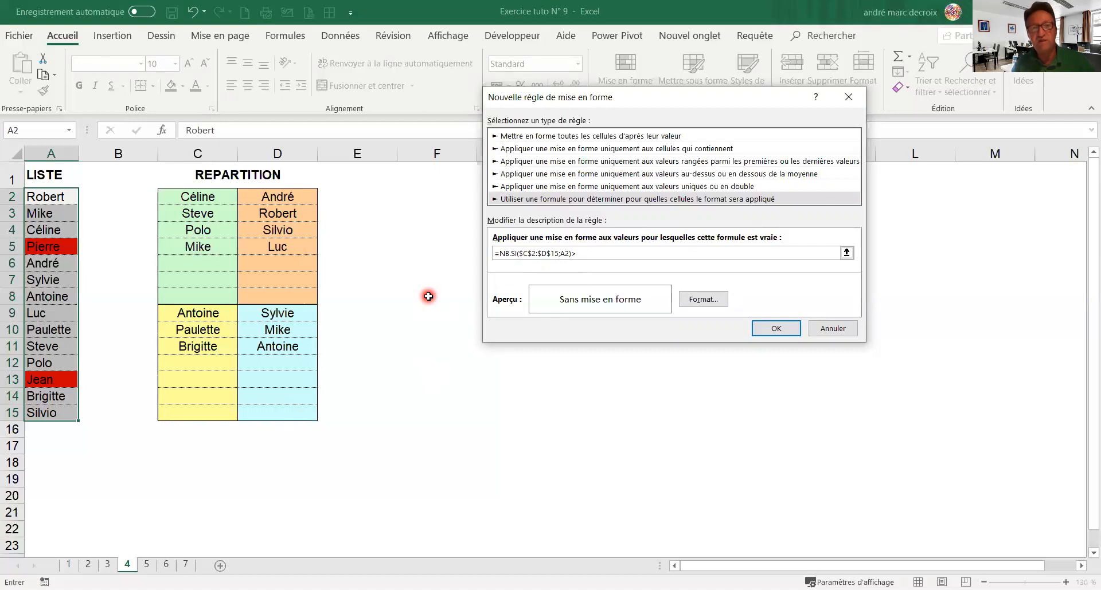
pyautogui.write('2')
pyautogui.press('BackSpace')
pyautogui.write('1')
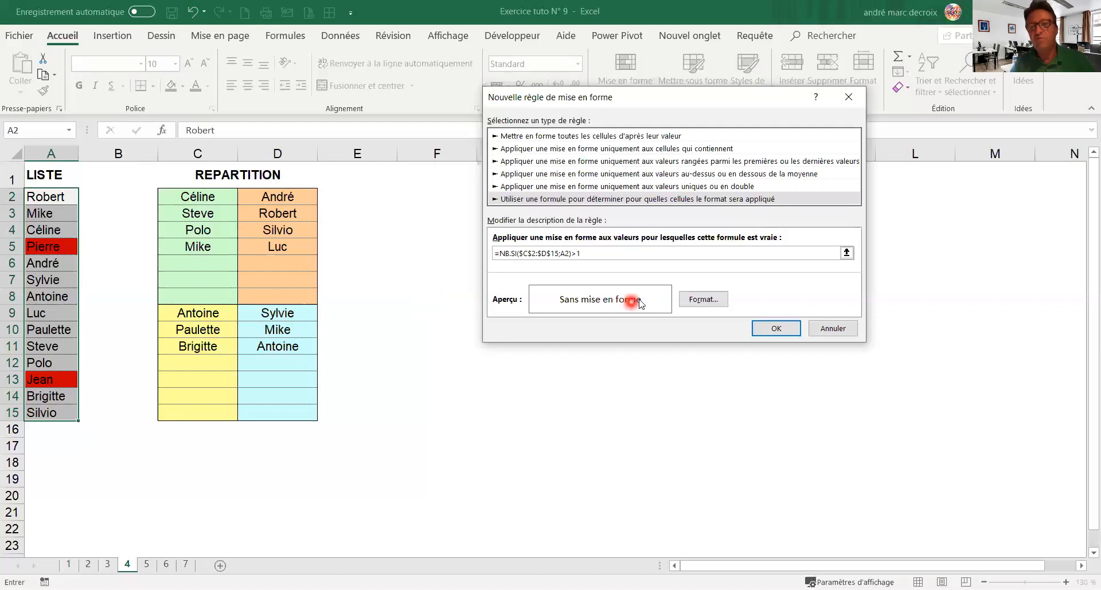
# Give the repeated-names rule a yellow fill and apply it to the name list.
pyautogui.click(692, 303)
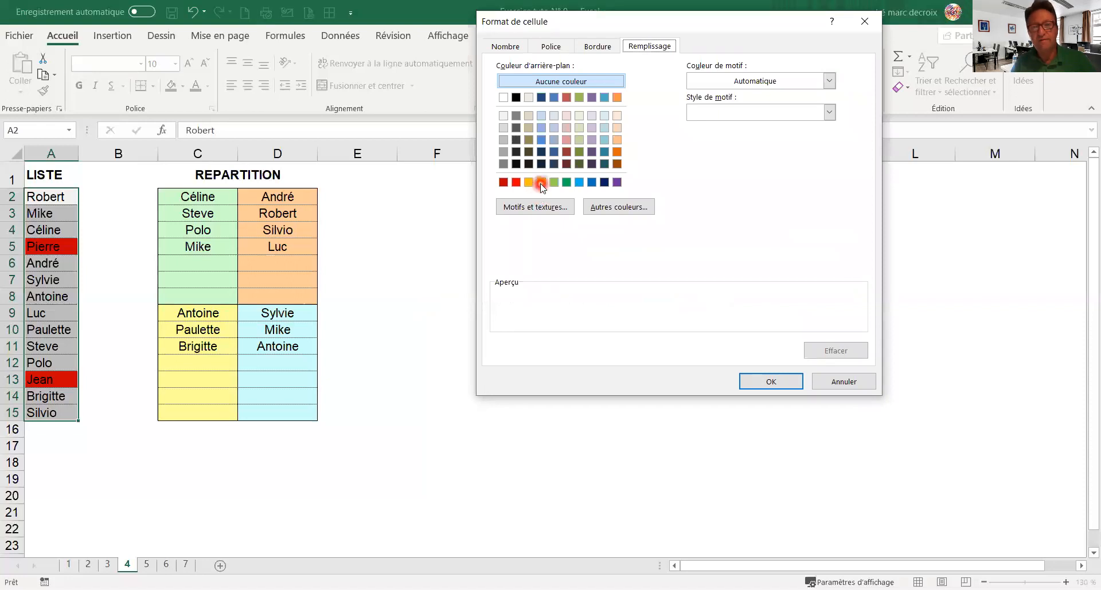
pyautogui.click(540, 183)
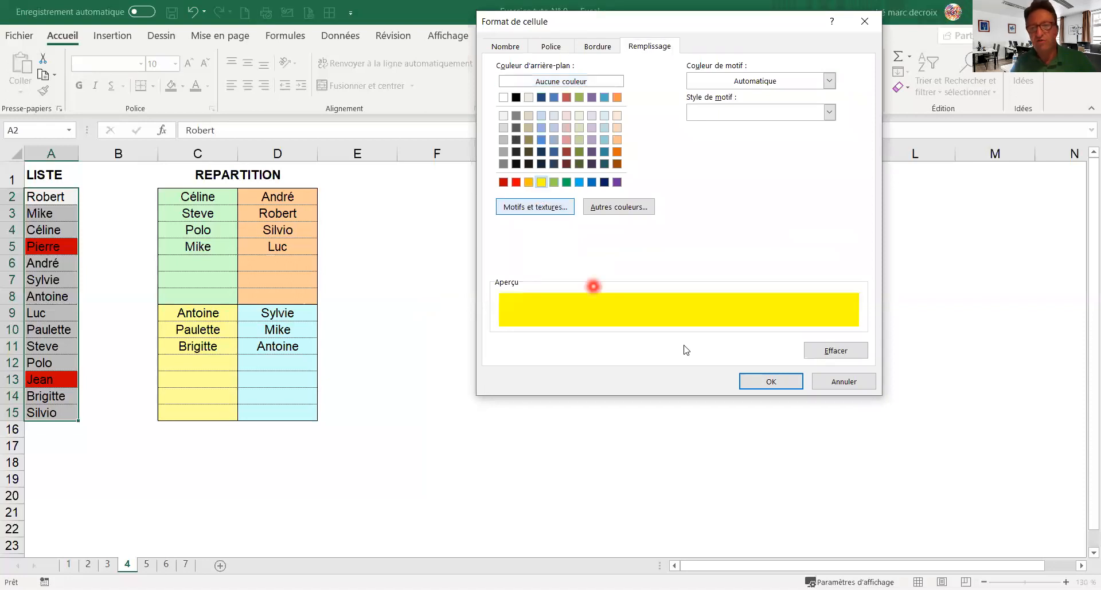
pyautogui.click(758, 383)
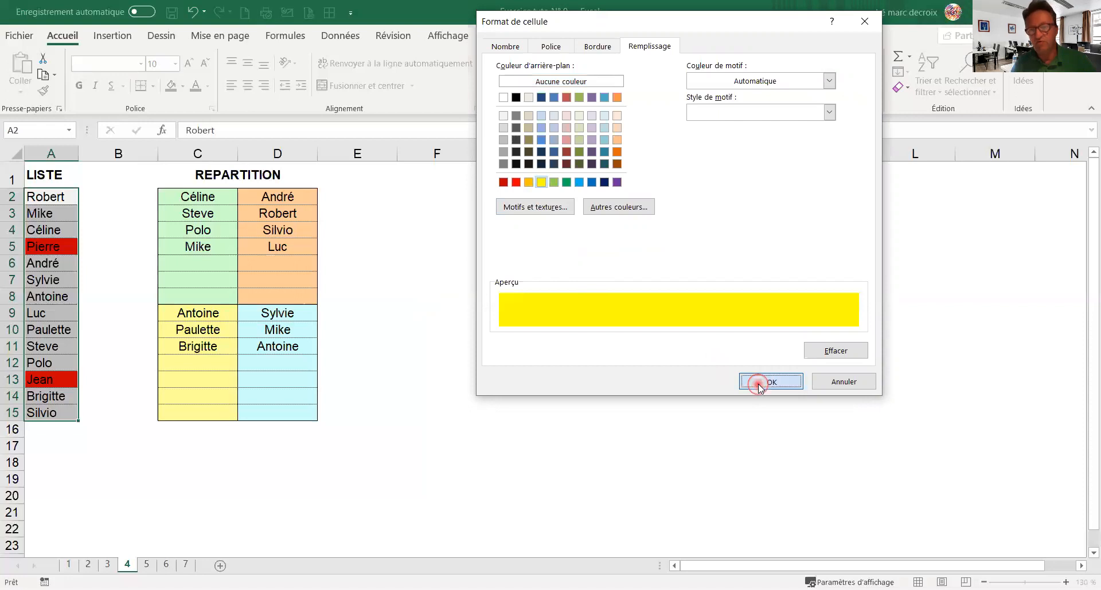
pyautogui.click(761, 329)
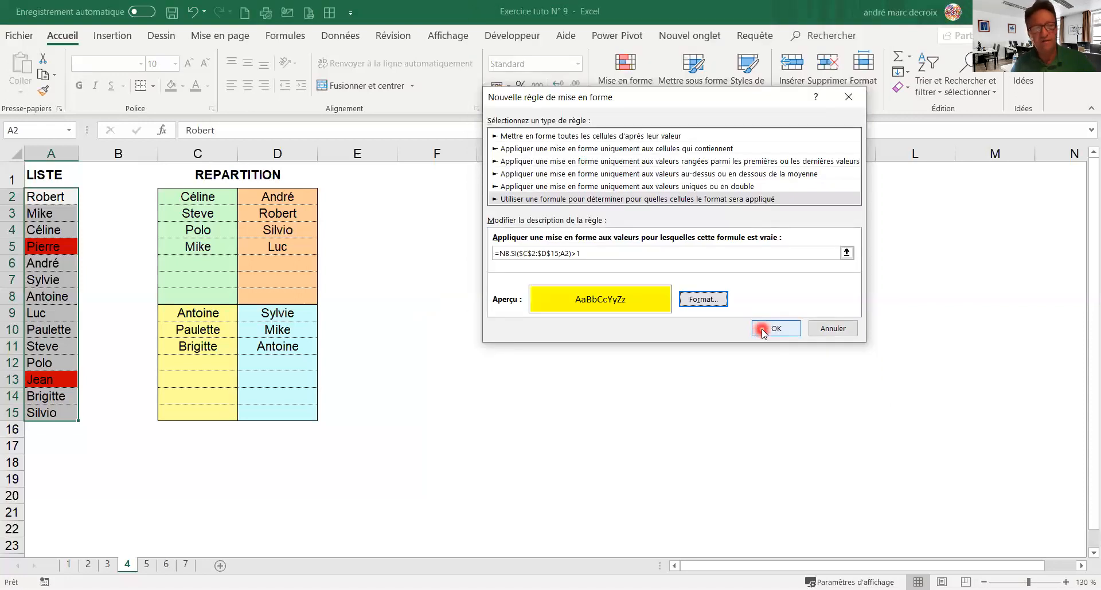
pyautogui.click(104, 507)
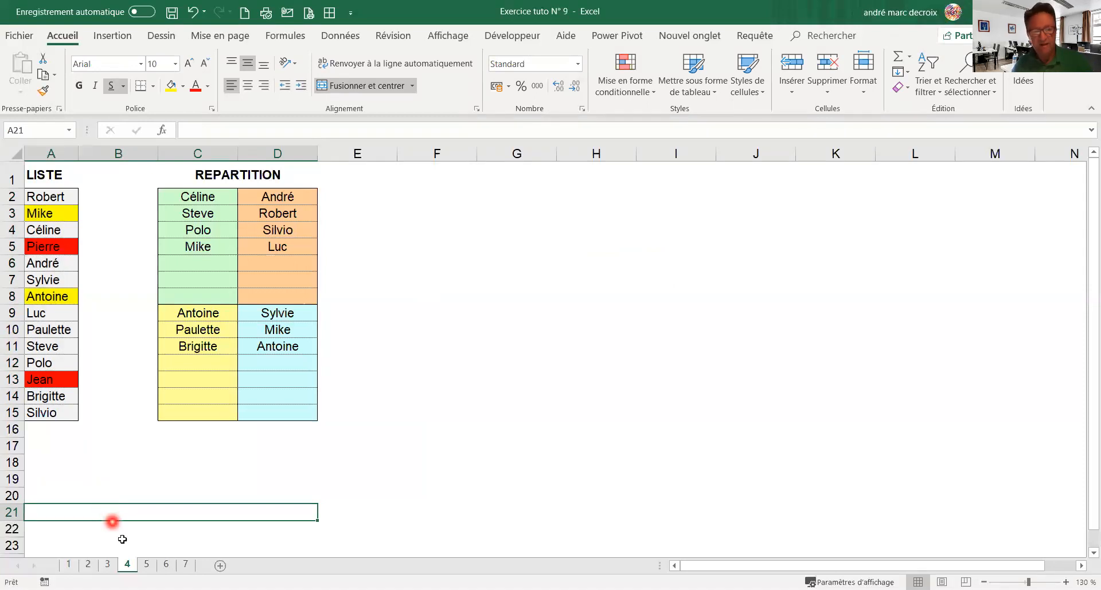
# On sheet 5, start a new formula-based conditional formatting rule for the whole table from Titre 1 to Titre 5, headers included.
pyautogui.click(146, 566)
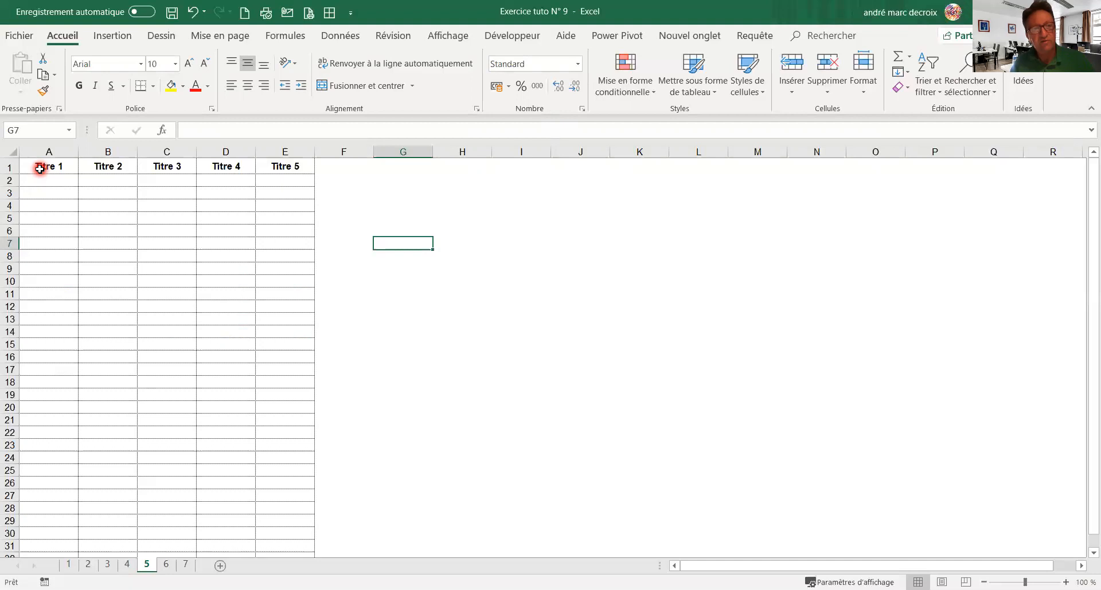
pyautogui.click(40, 169)
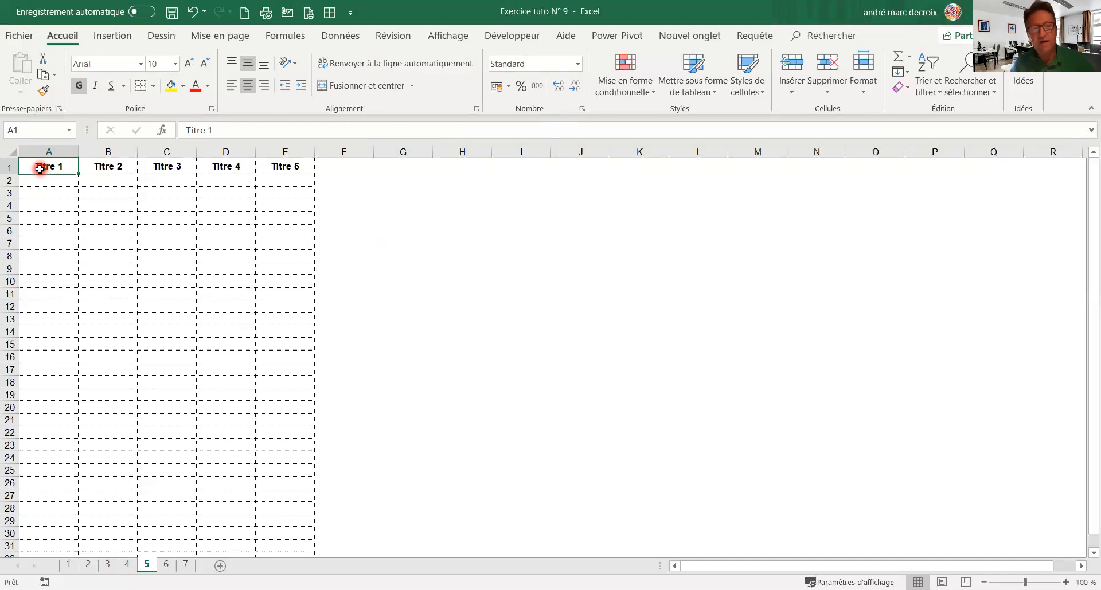
pyautogui.hotkey('ctrl', 'shift', 'Right')
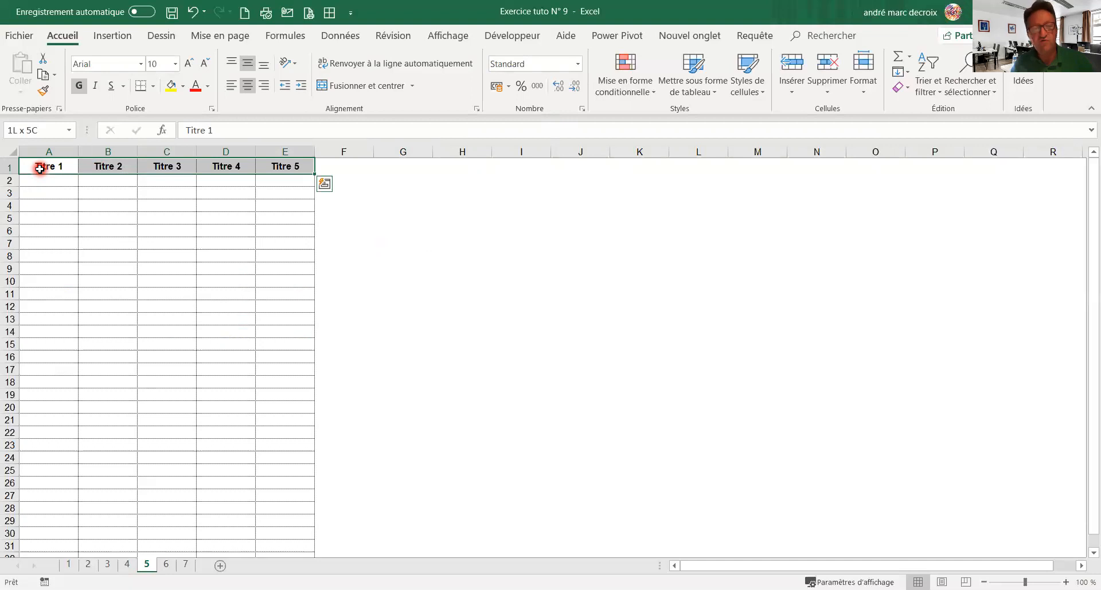
pyautogui.hotkey('ctrl', 'shift', 'Down')
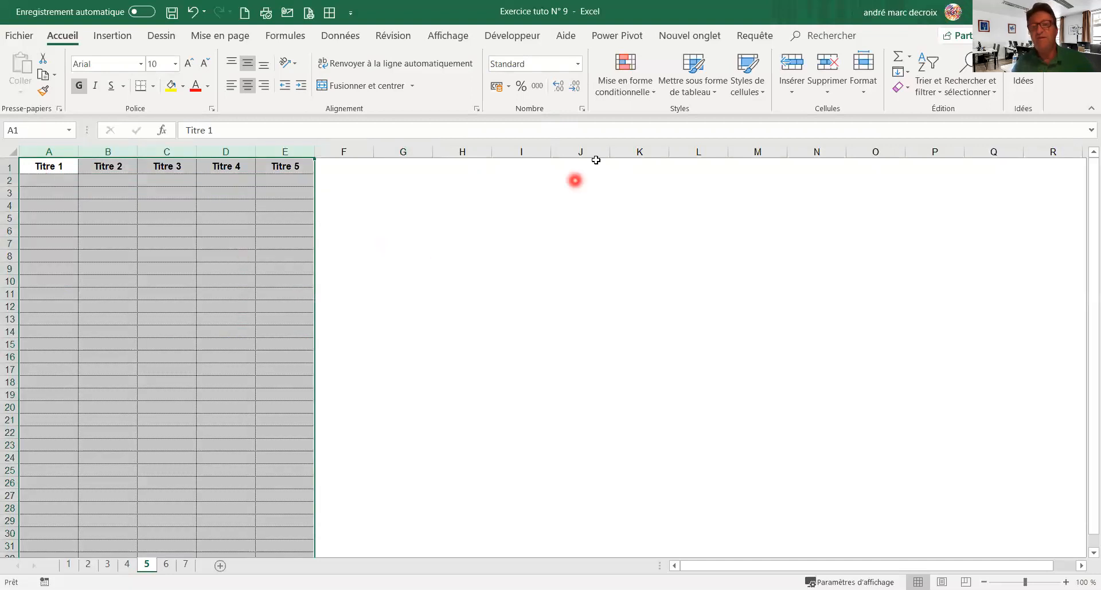
pyautogui.click(651, 95)
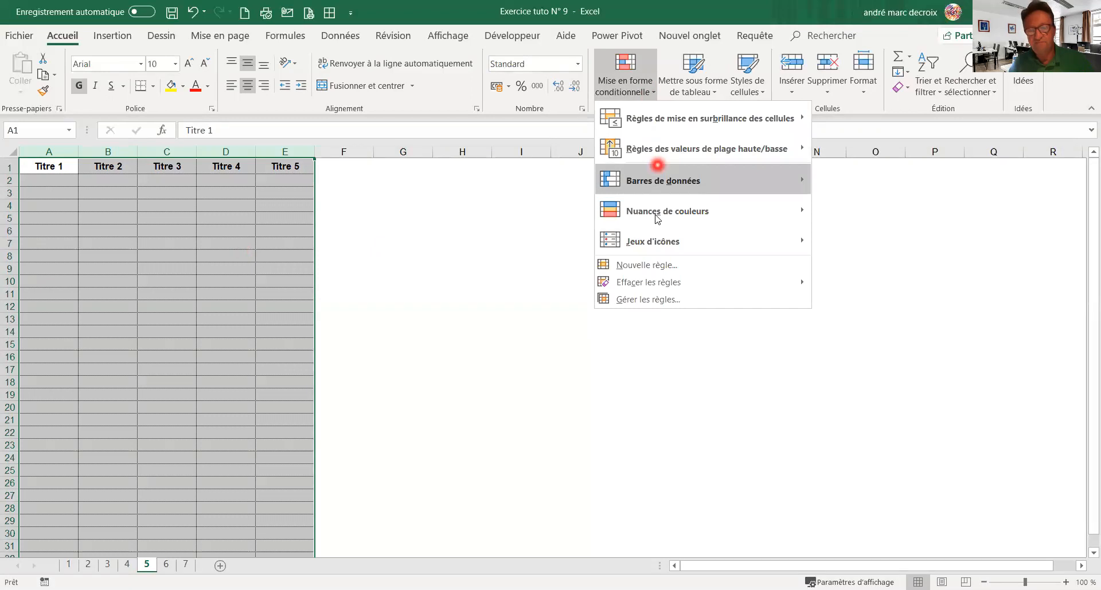
pyautogui.click(646, 264)
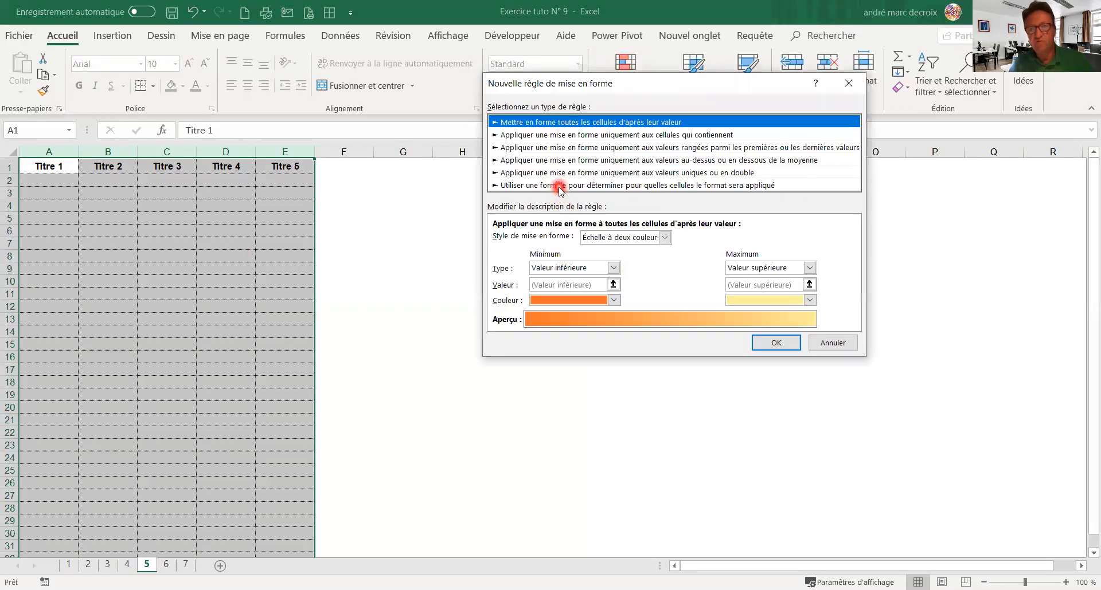
pyautogui.click(559, 186)
pyautogui.click(532, 240)
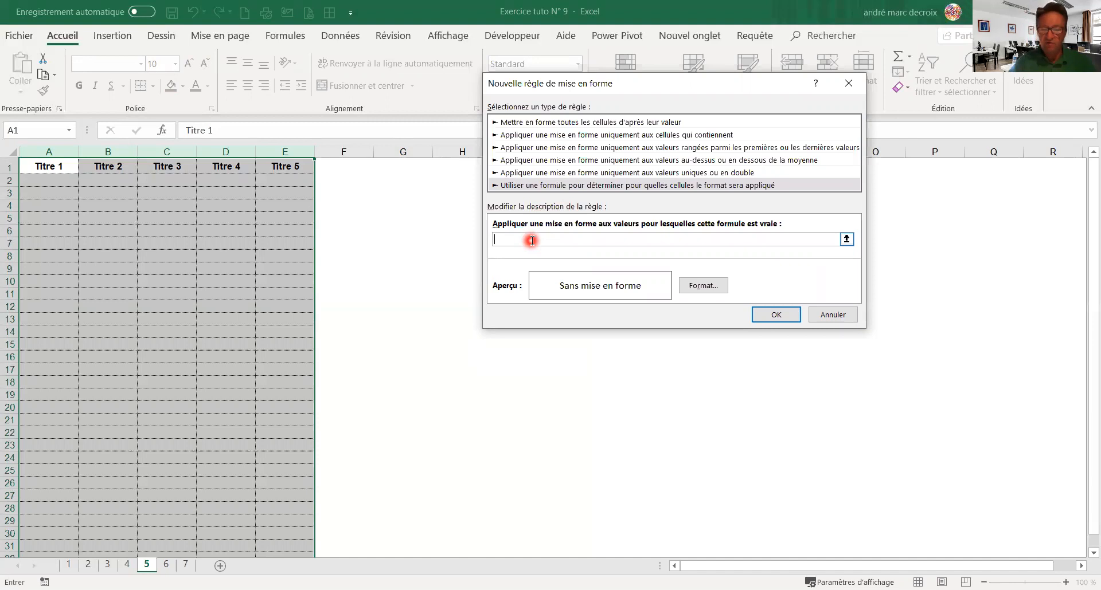
# Enter the rule's formula =MOD(LIGNE();2)=0 to target every even-numbered row.
pyautogui.write('=MOD')
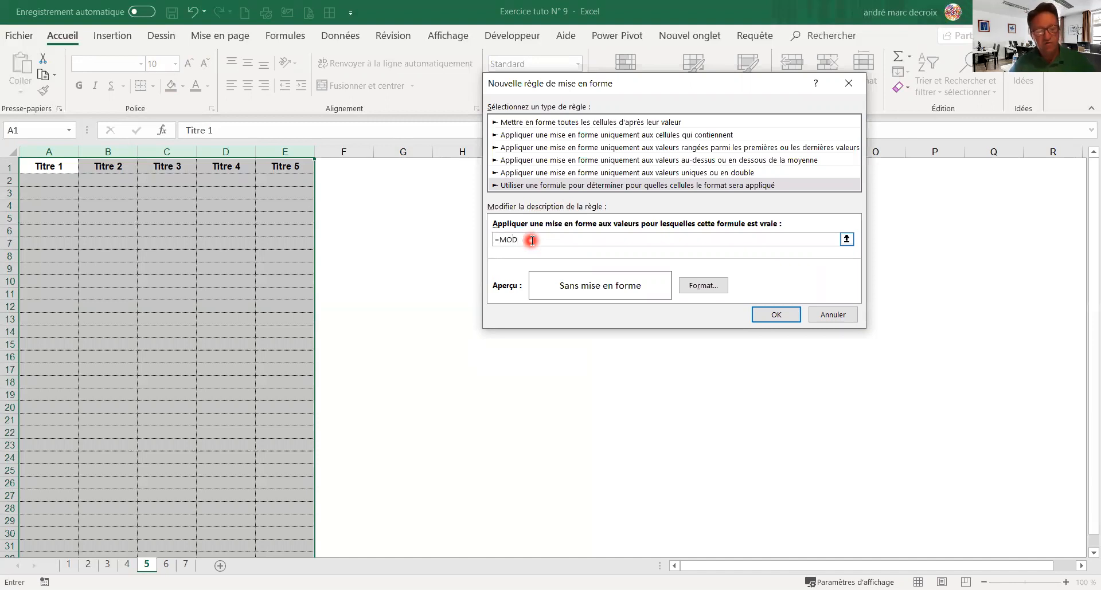
pyautogui.write('(')
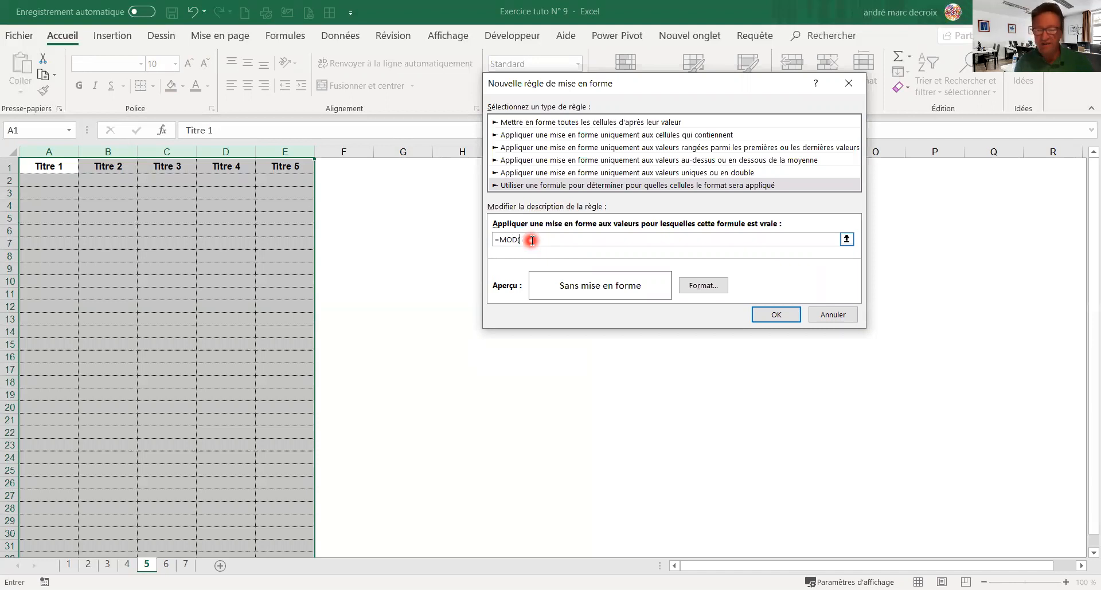
pyautogui.write('g')
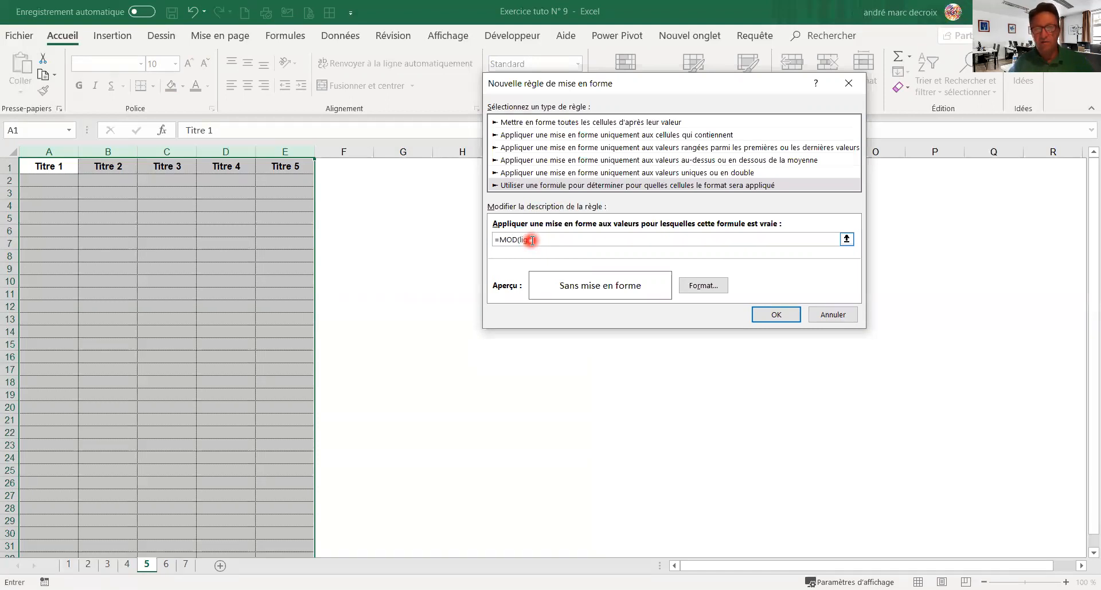
pyautogui.press('BackSpace')
pyautogui.press('BackSpace')
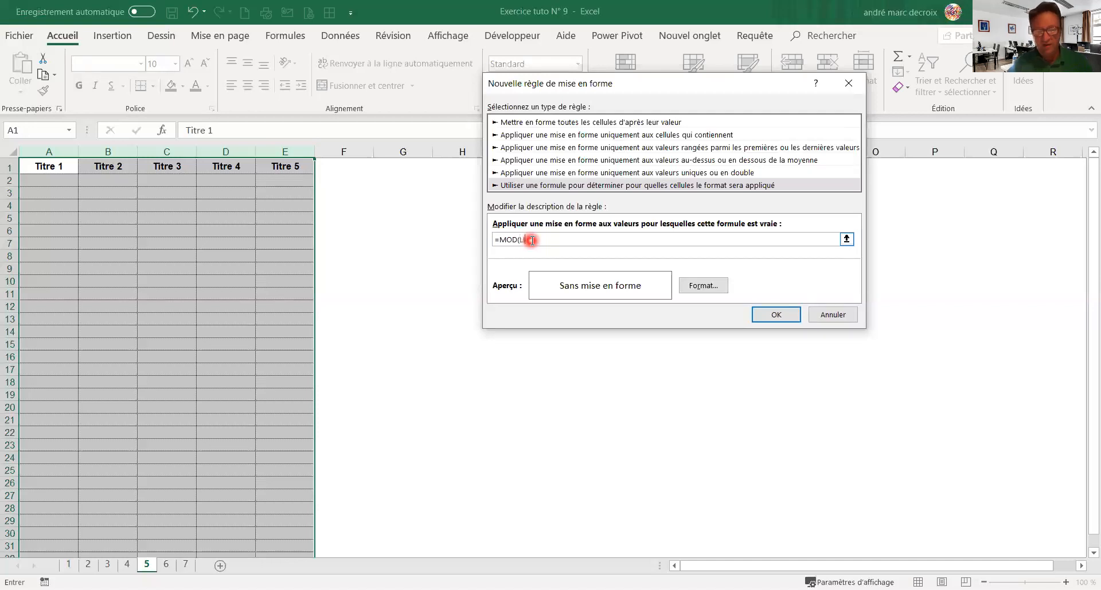
pyautogui.write('IGNE(')
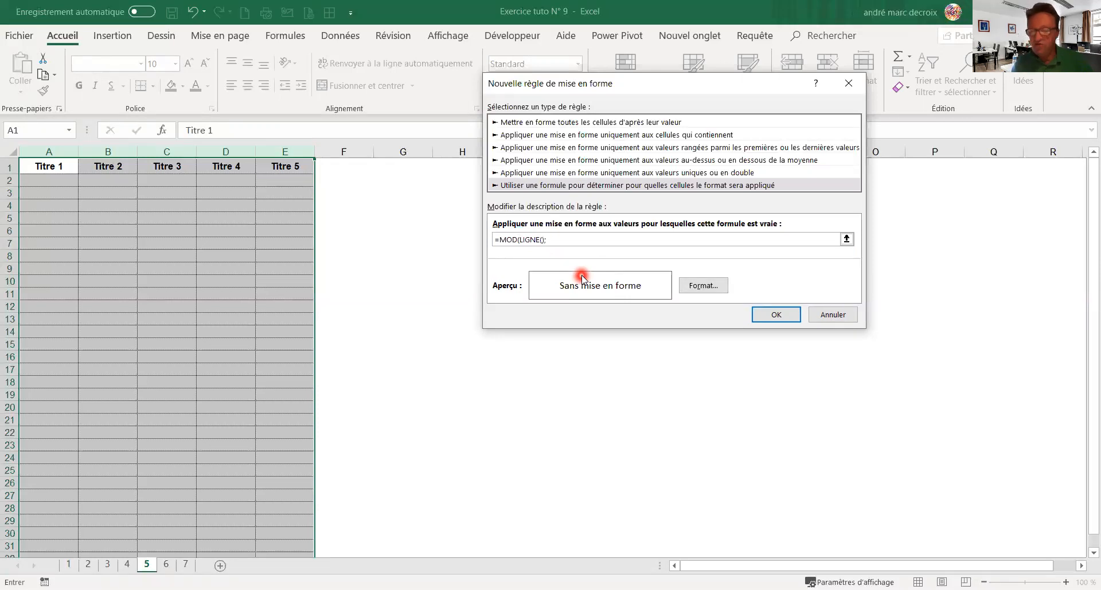
pyautogui.write('2)=0')
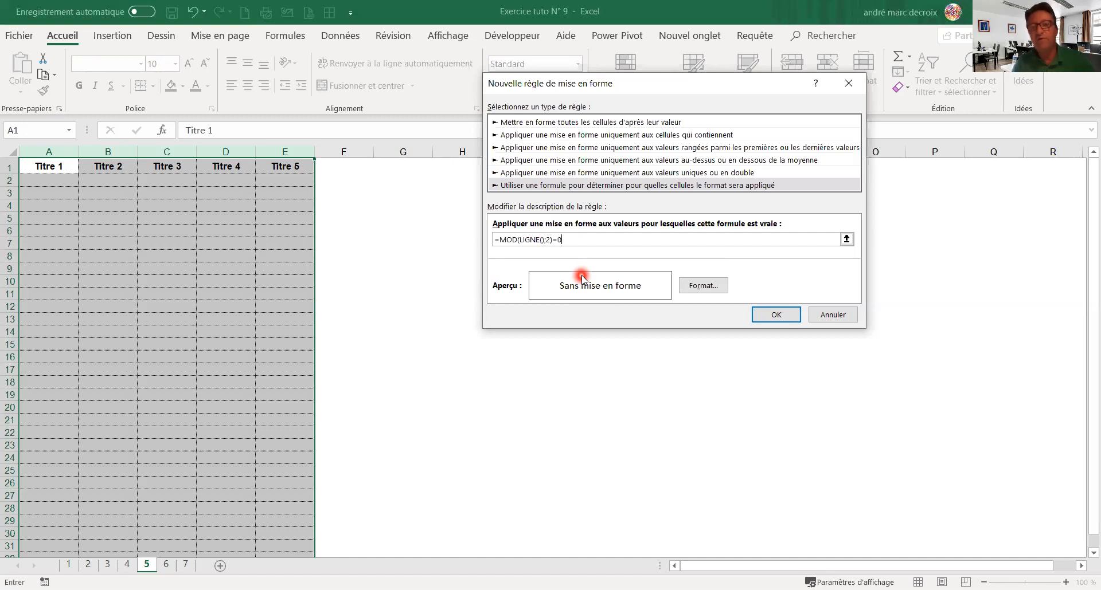
# Give the even-row rule a light pink fill and apply it to the table.
pyautogui.click(682, 287)
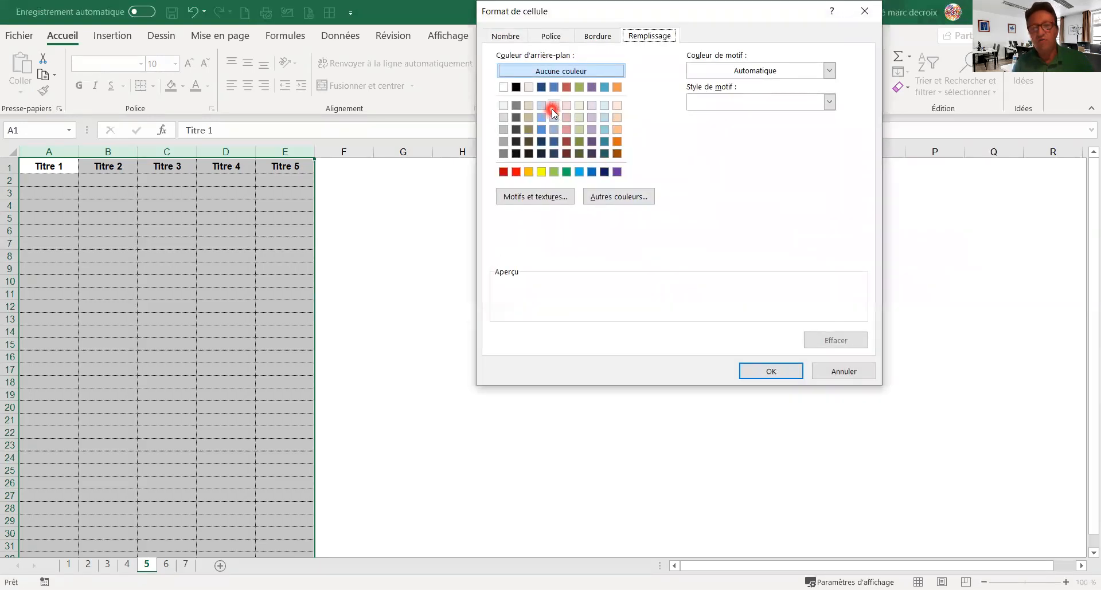
pyautogui.click(566, 105)
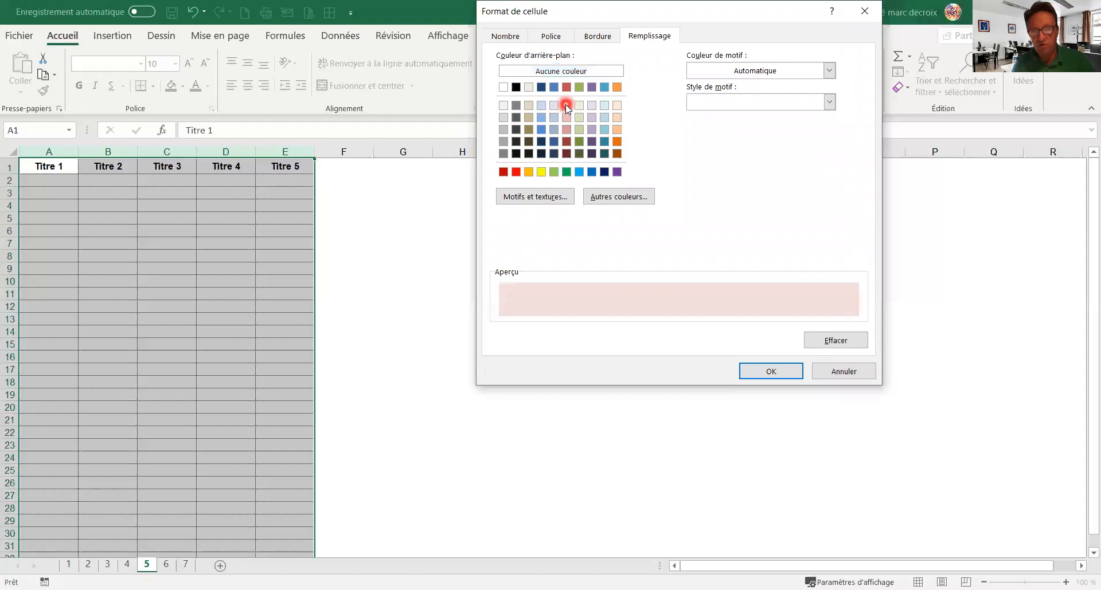
pyautogui.click(761, 373)
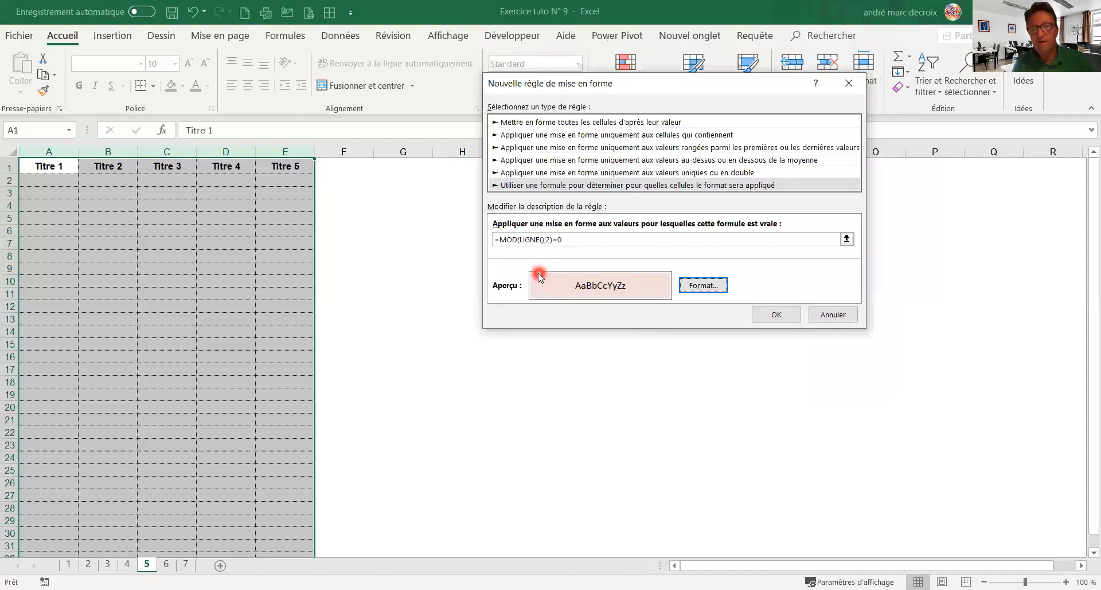
pyautogui.click(775, 316)
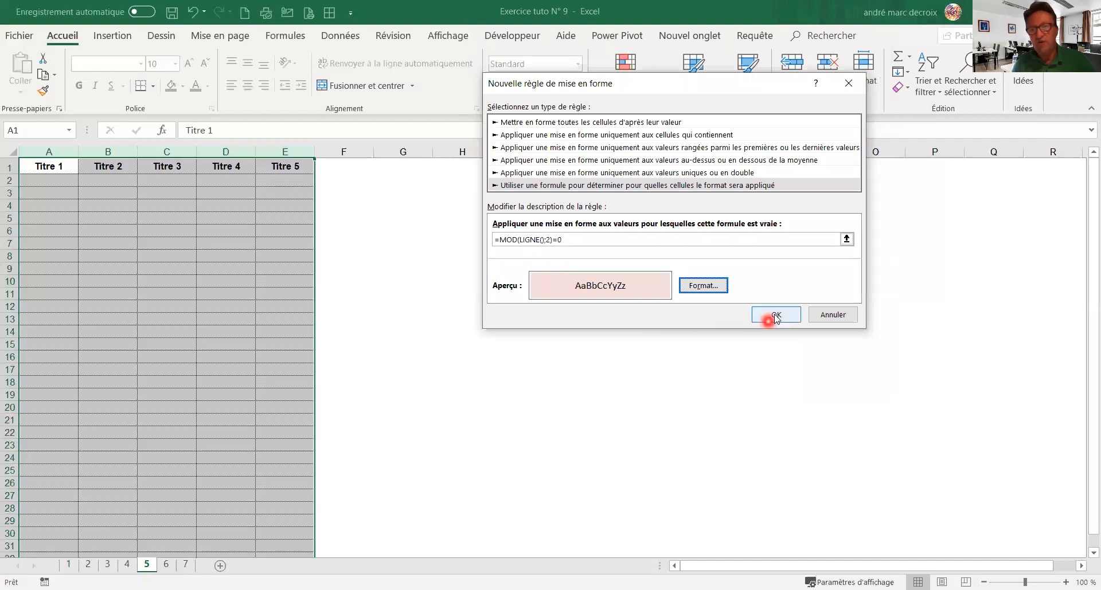
# On sheet 6, start a new formula-based conditional formatting rule for the film rows from THE ISLAND to PIRATES DES CARAIBES 2, excluding headers.
pyautogui.click(447, 289)
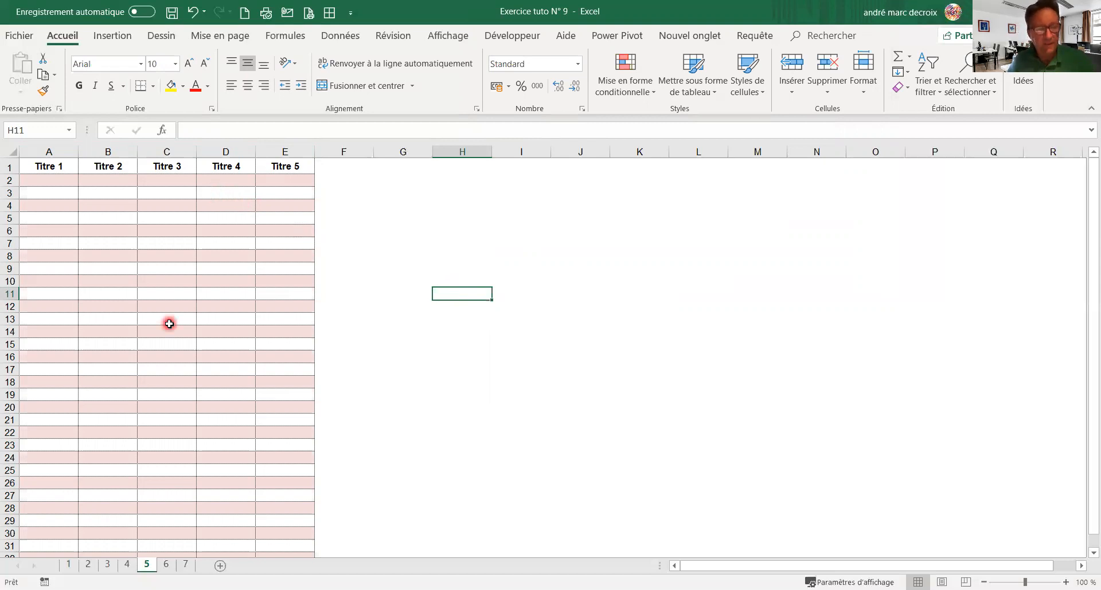
pyautogui.click(167, 565)
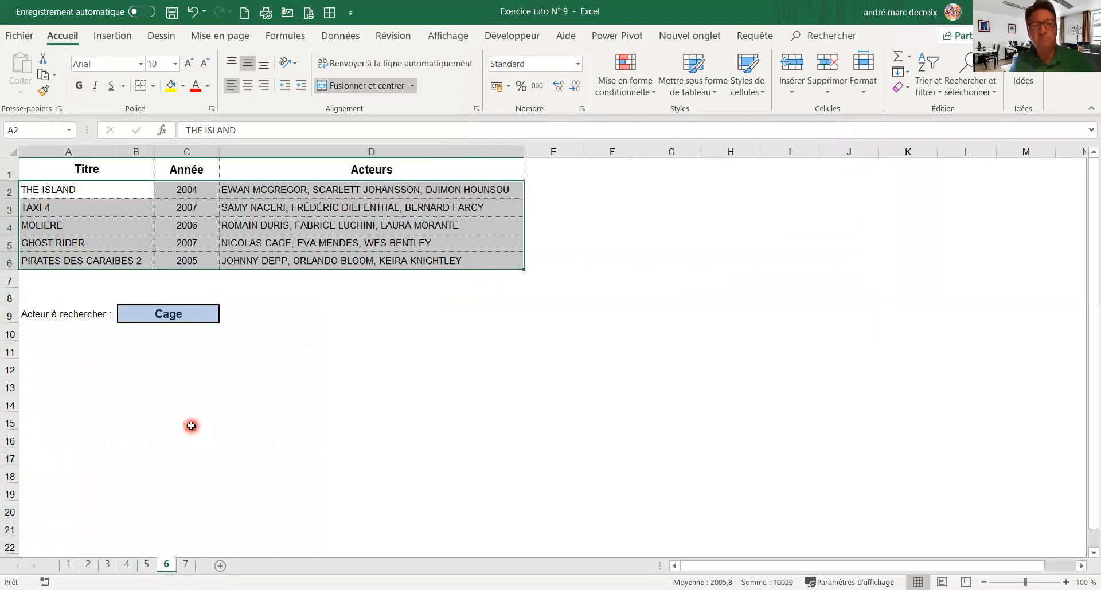
pyautogui.click(283, 372)
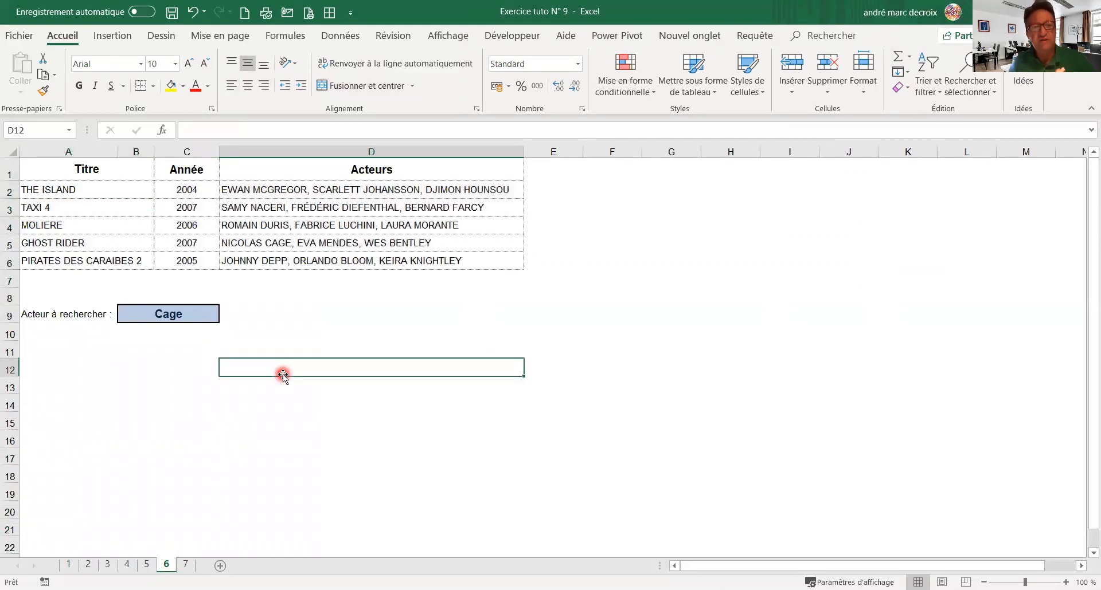
pyautogui.click(137, 309)
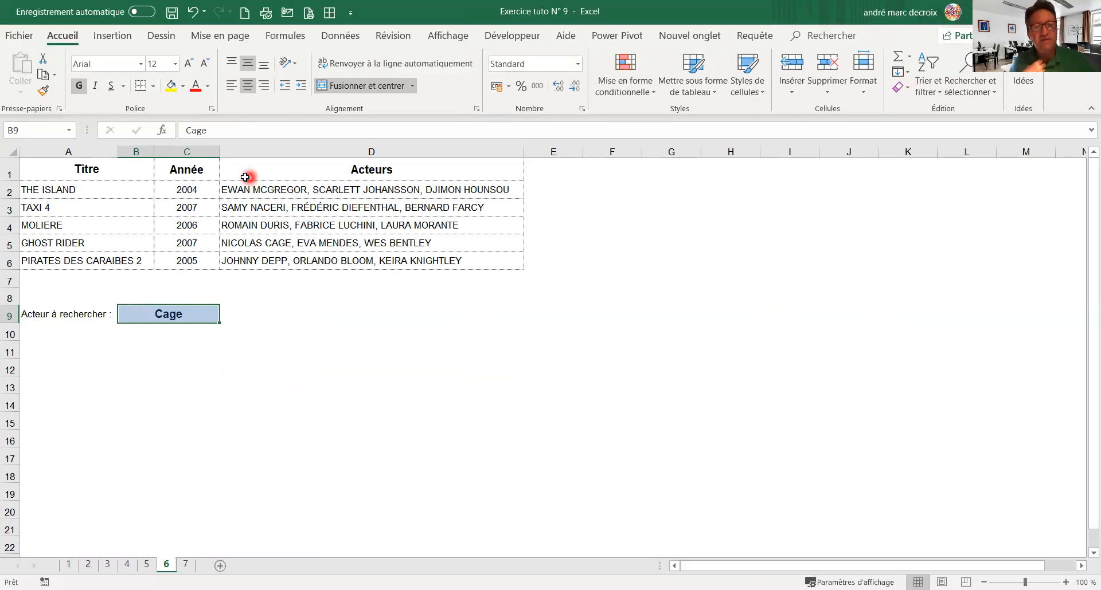
pyautogui.click(138, 315)
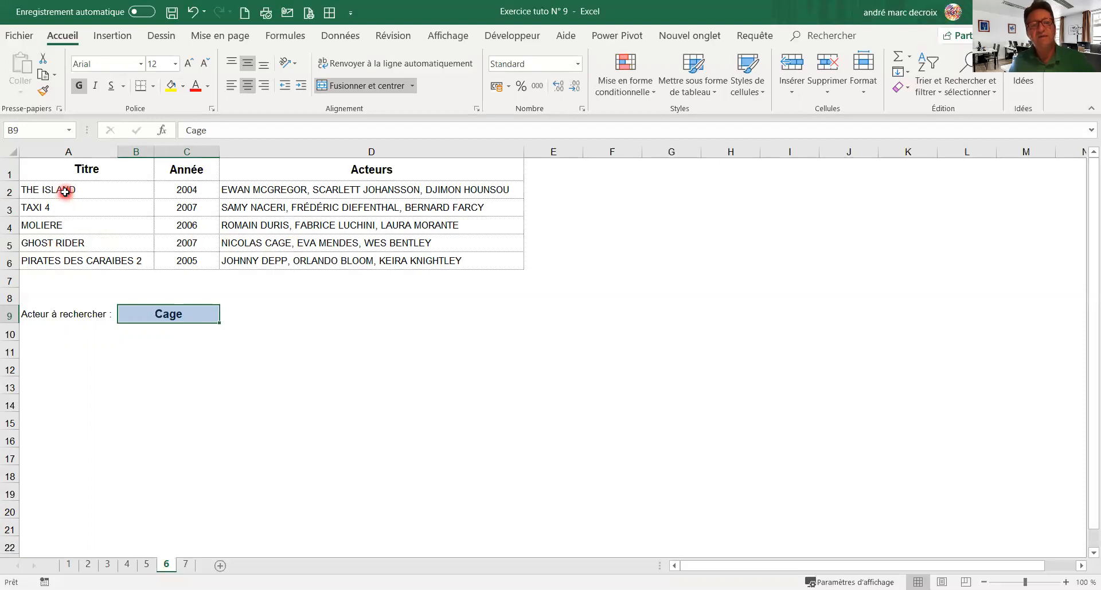
pyautogui.moveTo(65, 192); pyautogui.dragTo(247, 261)
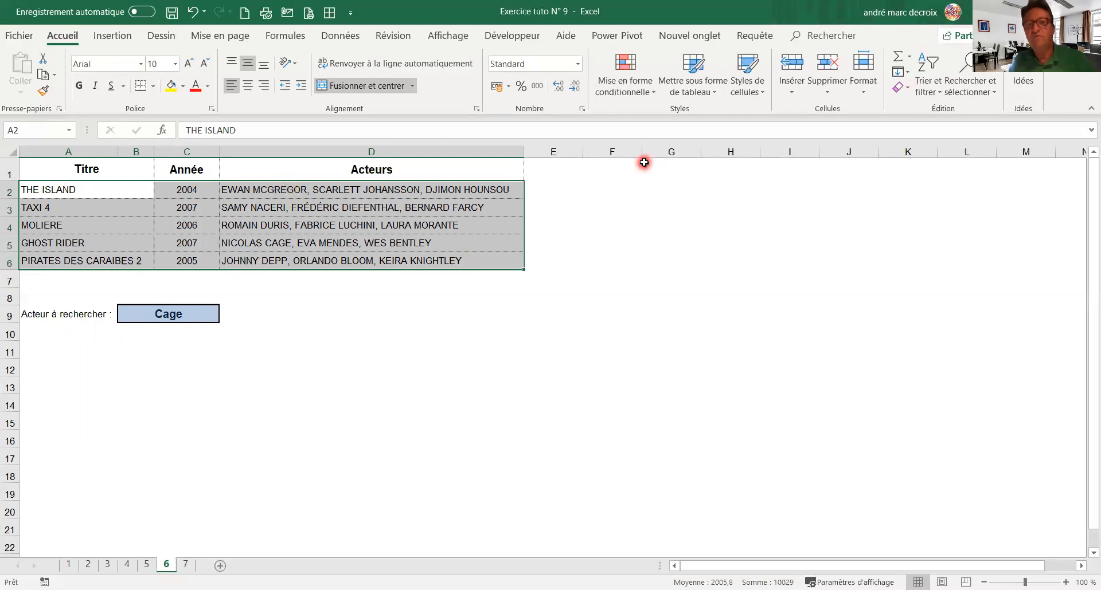
pyautogui.click(655, 95)
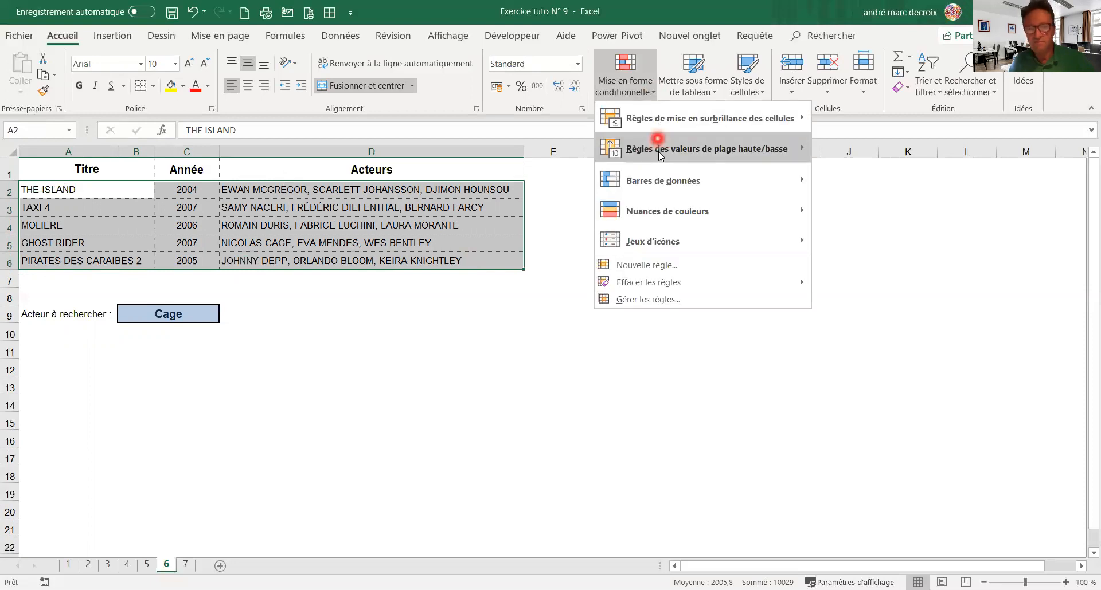
pyautogui.click(650, 267)
pyautogui.click(581, 173)
pyautogui.click(544, 224)
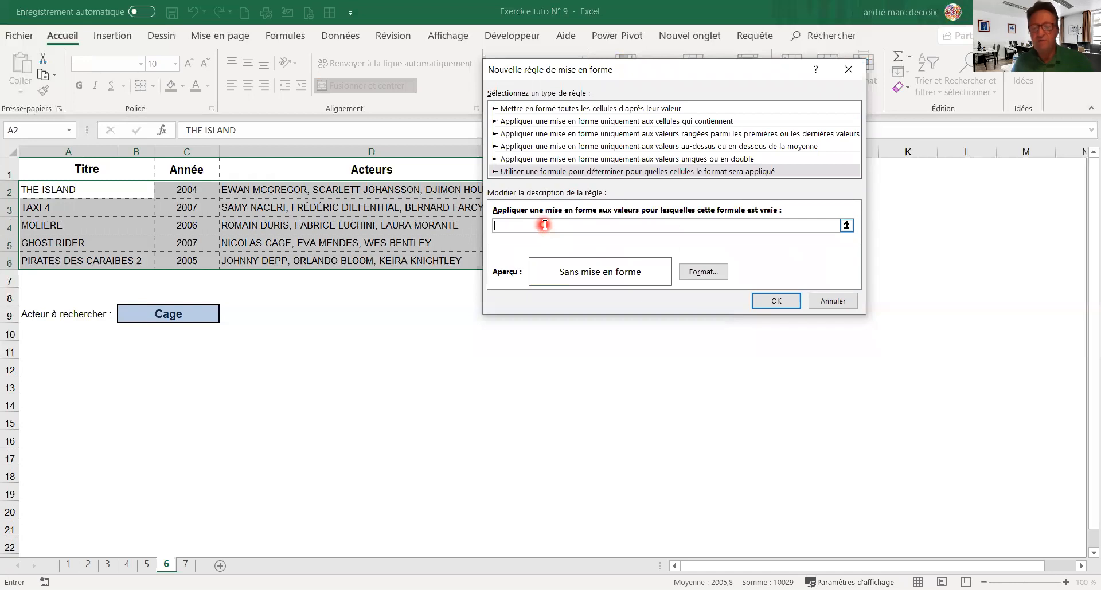
# Enter the rule's formula =CHERCHE($B$9;$D2;1) to look for the searched actor in each film's Acteurs cell.
pyautogui.write('=')
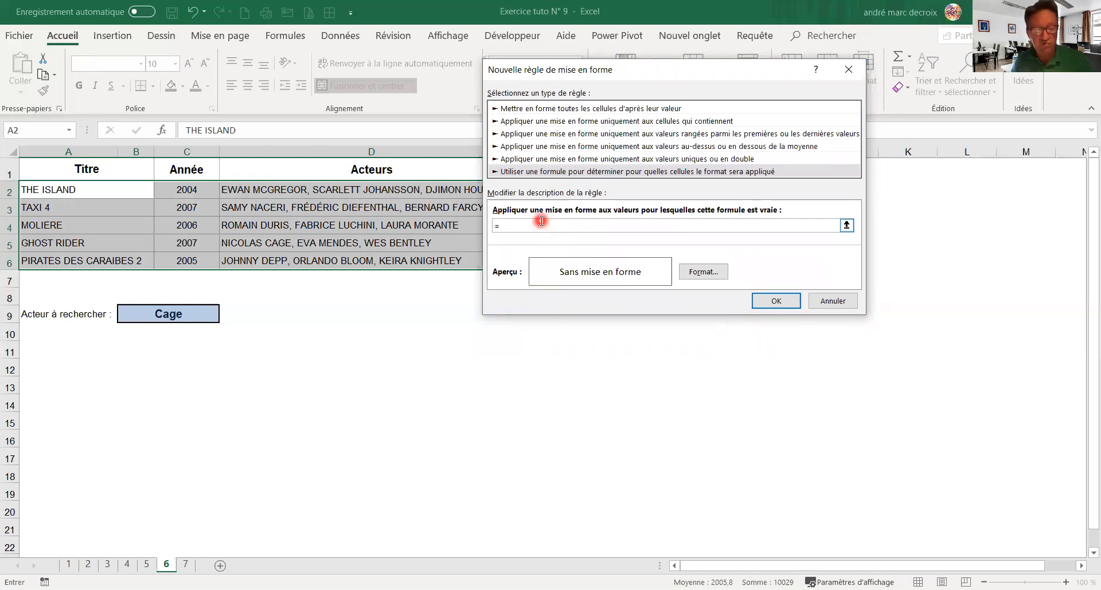
pyautogui.write('CHERCHE')
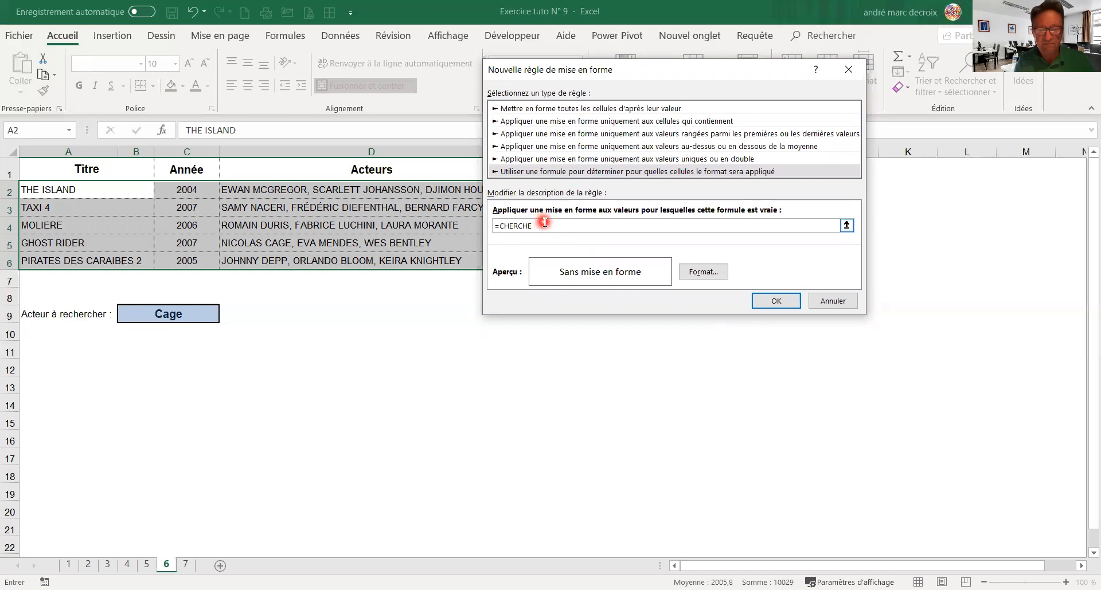
pyautogui.write('(')
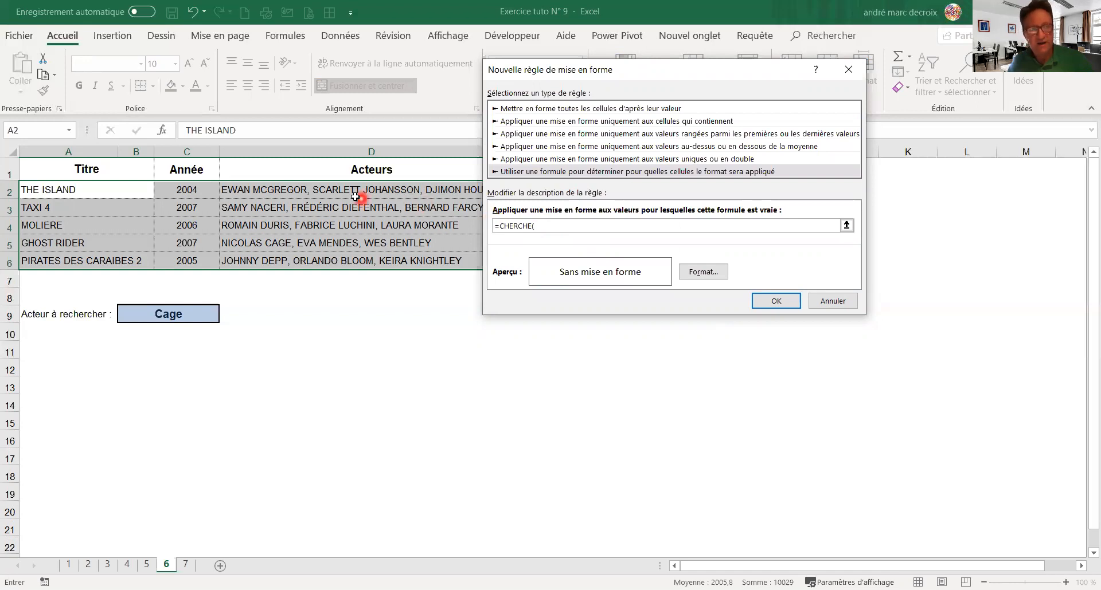
pyautogui.click(183, 315)
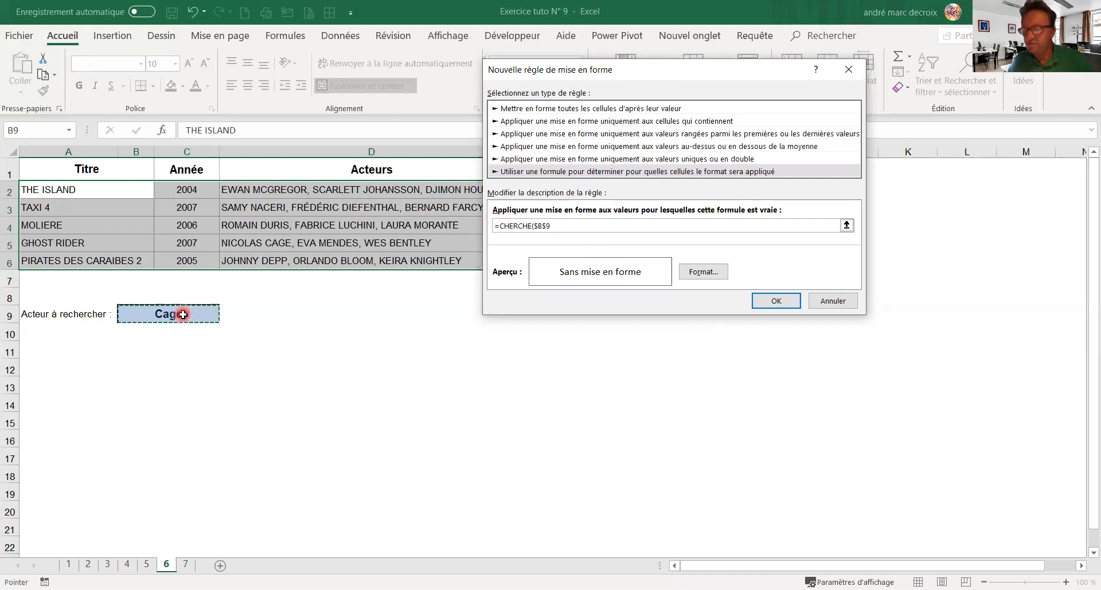
pyautogui.write(';')
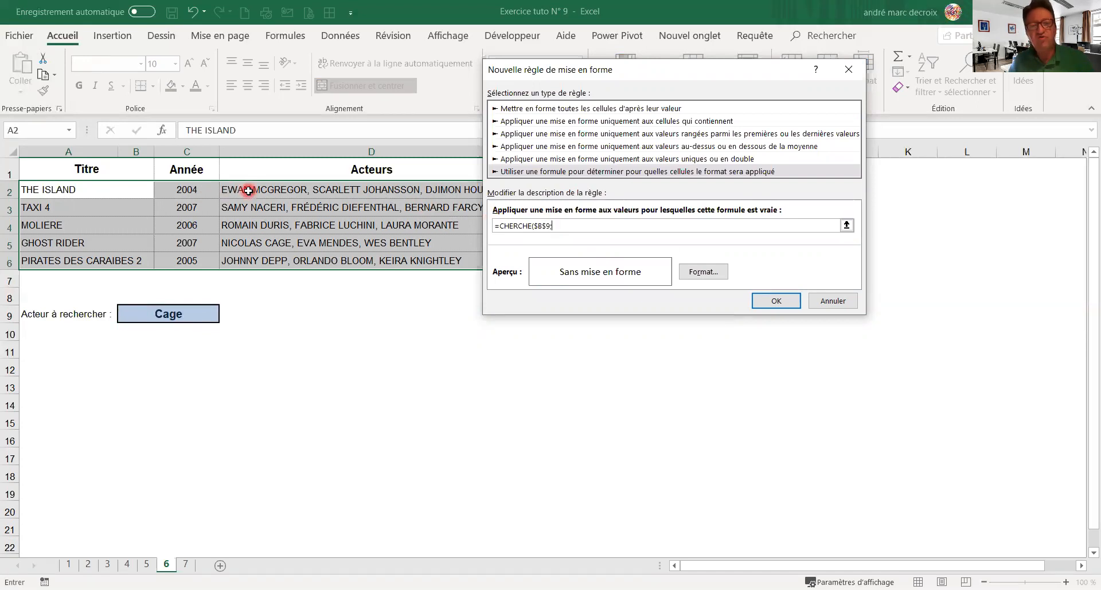
pyautogui.click(344, 190)
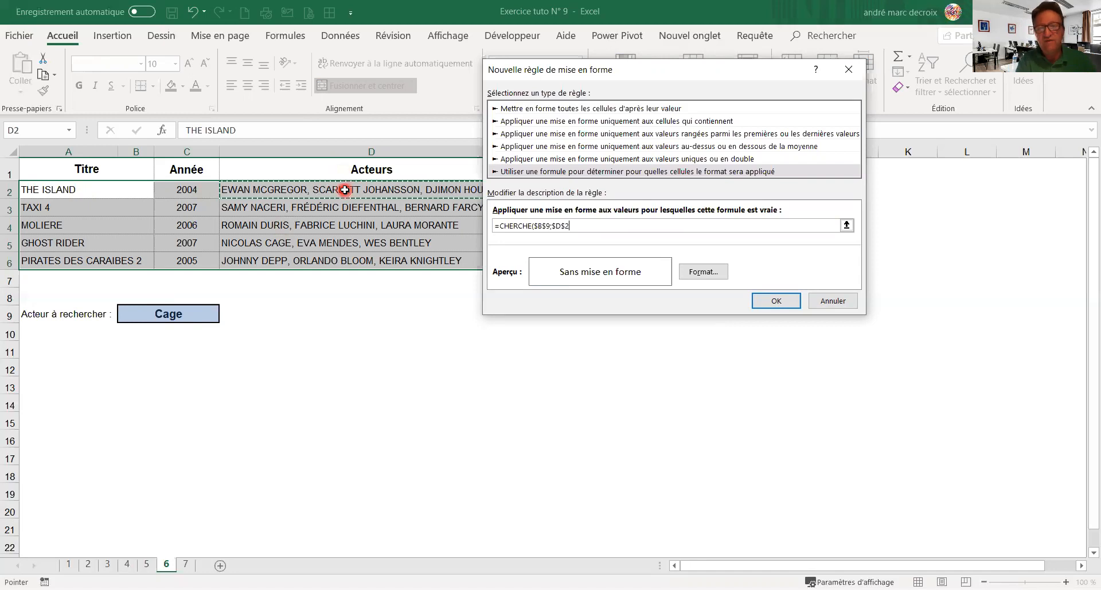
pyautogui.press('F4')
pyautogui.press('F4')
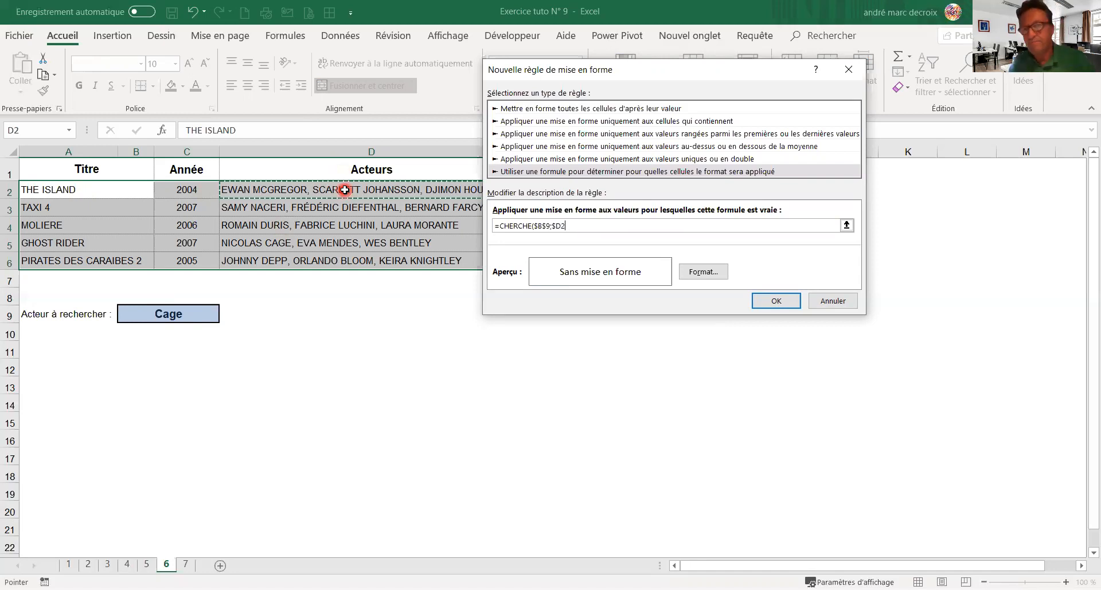
pyautogui.write(';1')
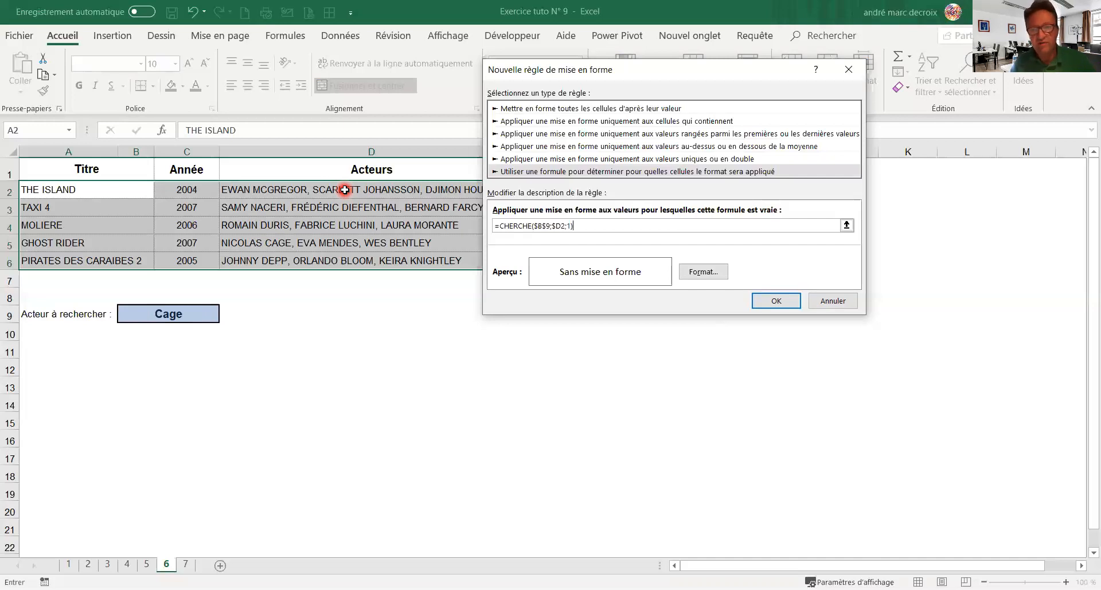
# Give the actor search rule a bright blue fill and apply it to the film table.
pyautogui.click(718, 272)
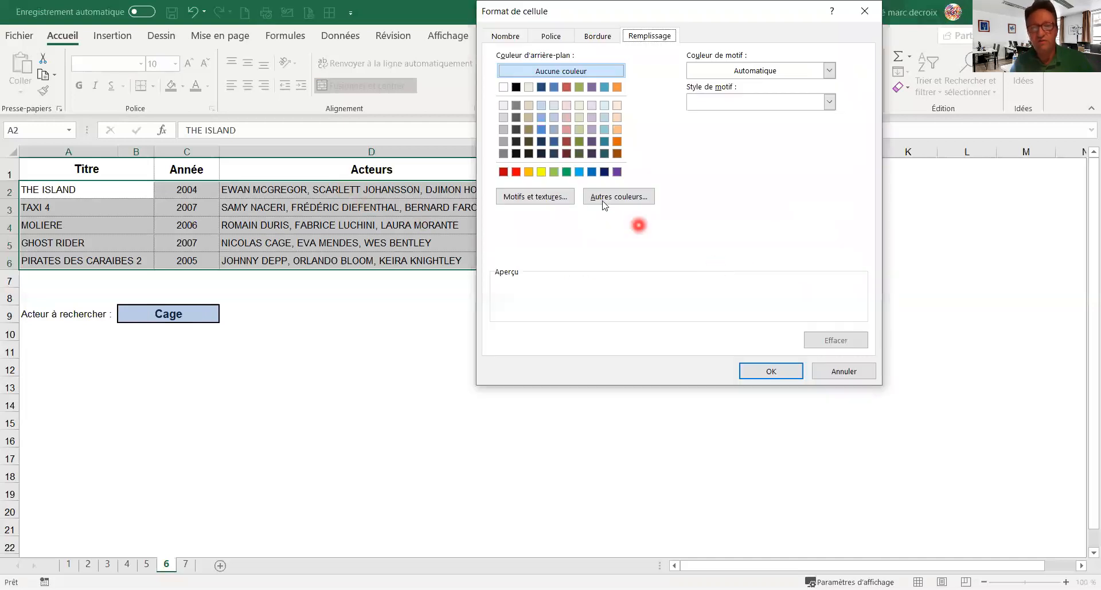
pyautogui.click(579, 171)
pyautogui.click(772, 372)
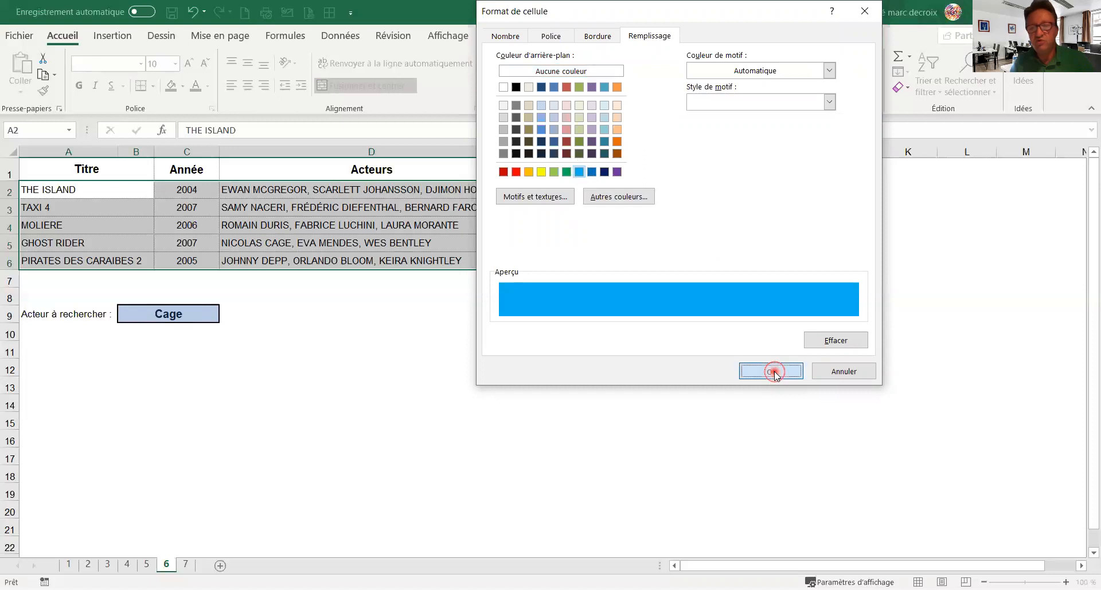
pyautogui.click(775, 302)
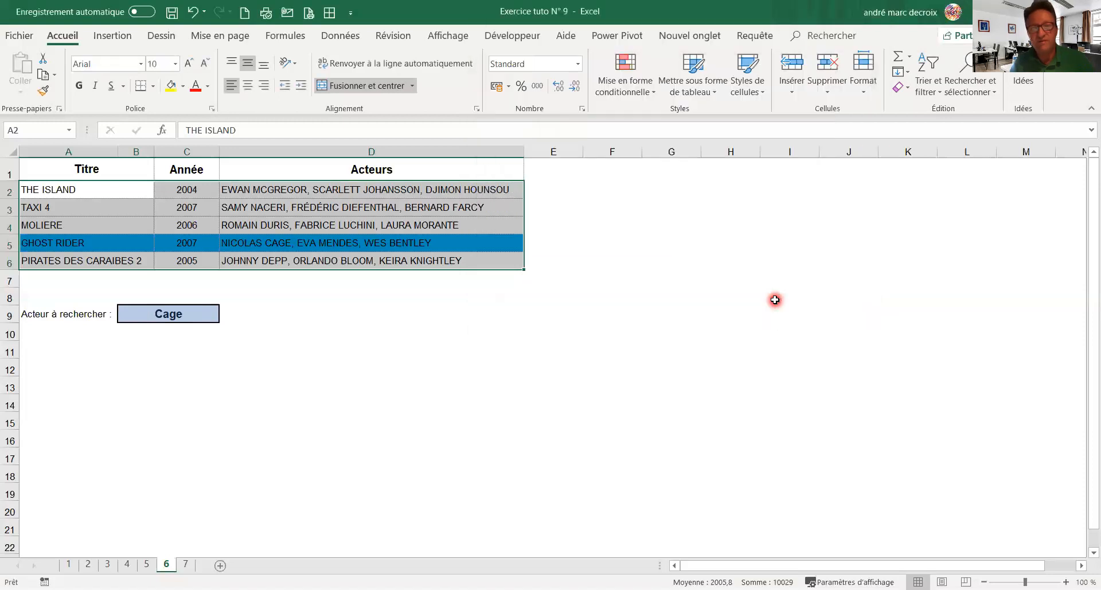
pyautogui.click(774, 299)
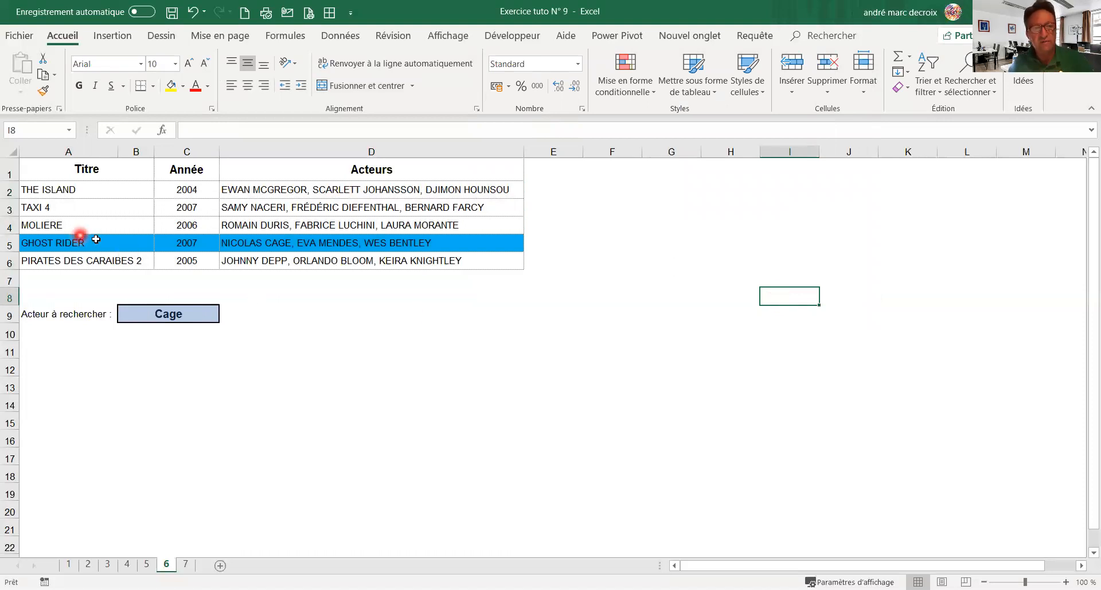
# On sheet 7, start a new formula-based conditional formatting rule for the combined ranges B1:E7, B9:E9 and B12:E13.
pyautogui.click(184, 566)
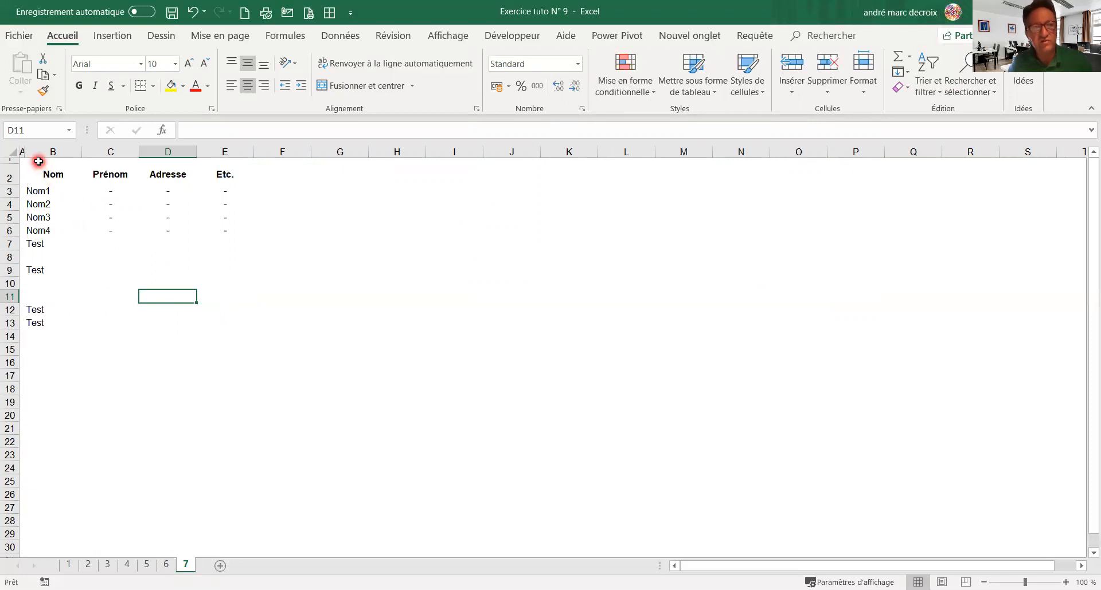
pyautogui.moveTo(39, 161); pyautogui.dragTo(195, 240)
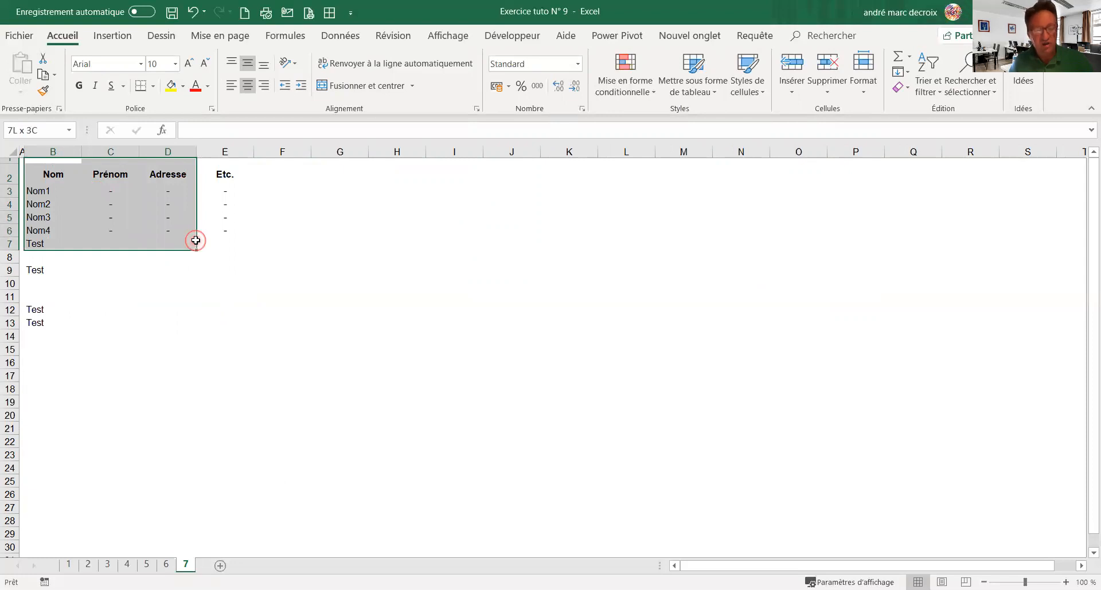
pyautogui.moveTo(196, 241); pyautogui.dragTo(208, 240)
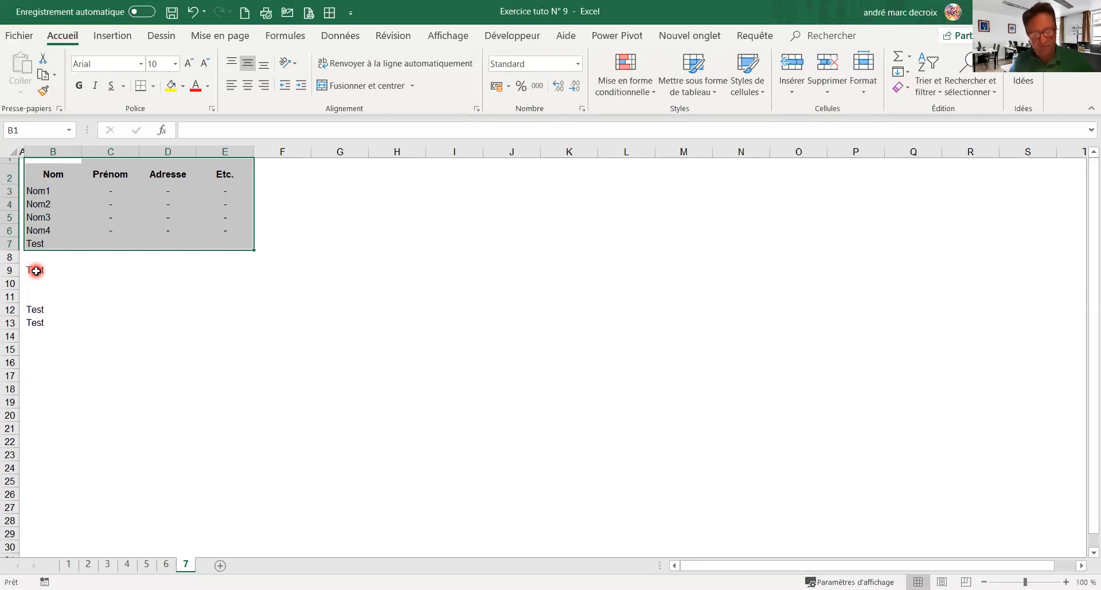
pyautogui.moveTo(36, 271); pyautogui.dragTo(215, 264)
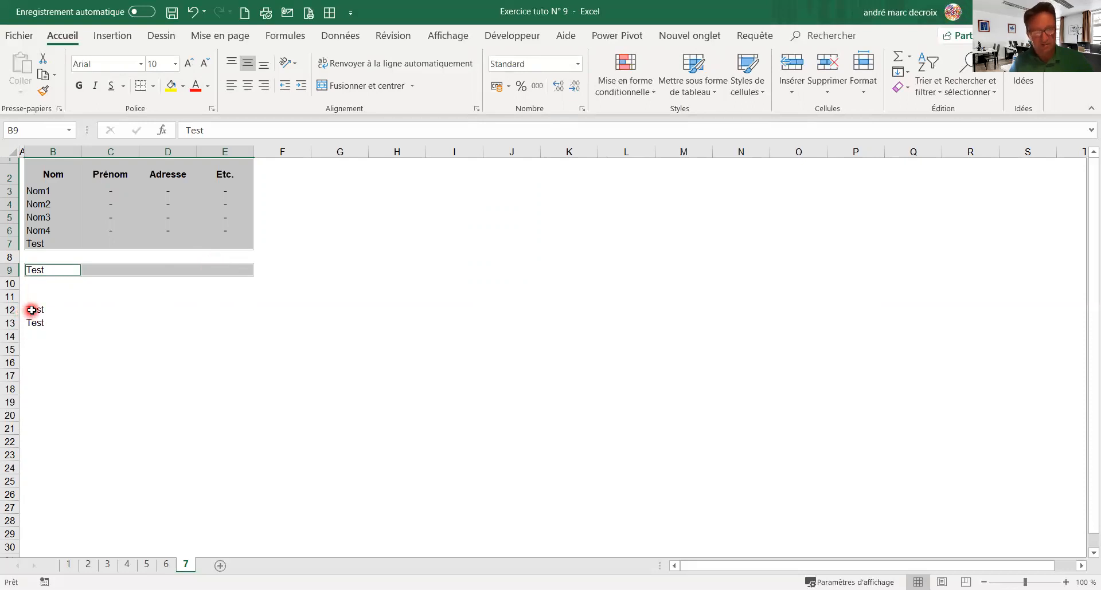
pyautogui.moveTo(31, 309); pyautogui.dragTo(228, 324)
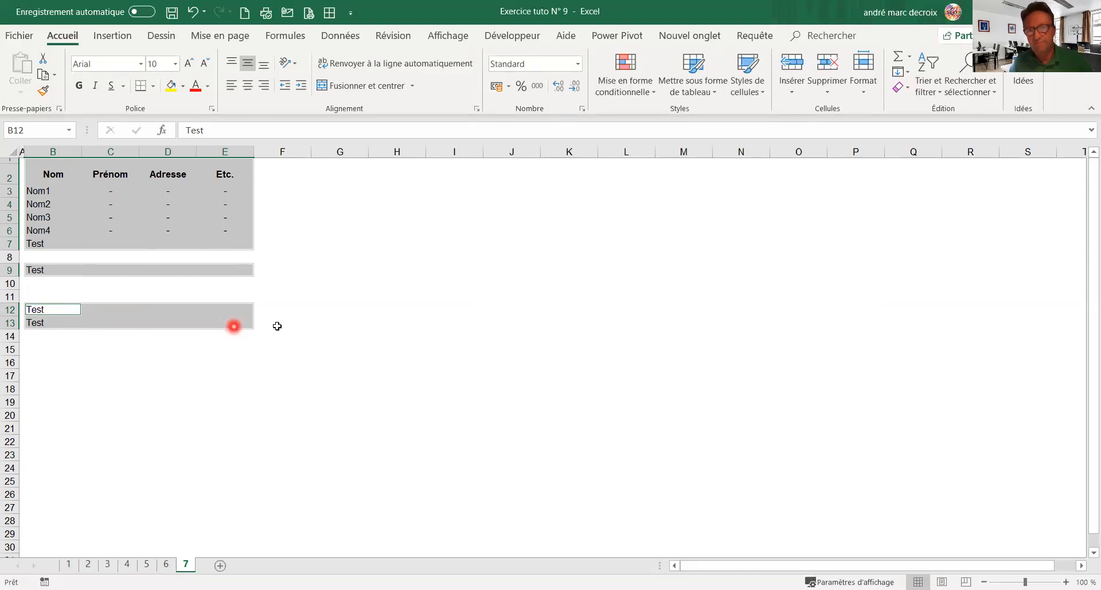
pyautogui.click(651, 95)
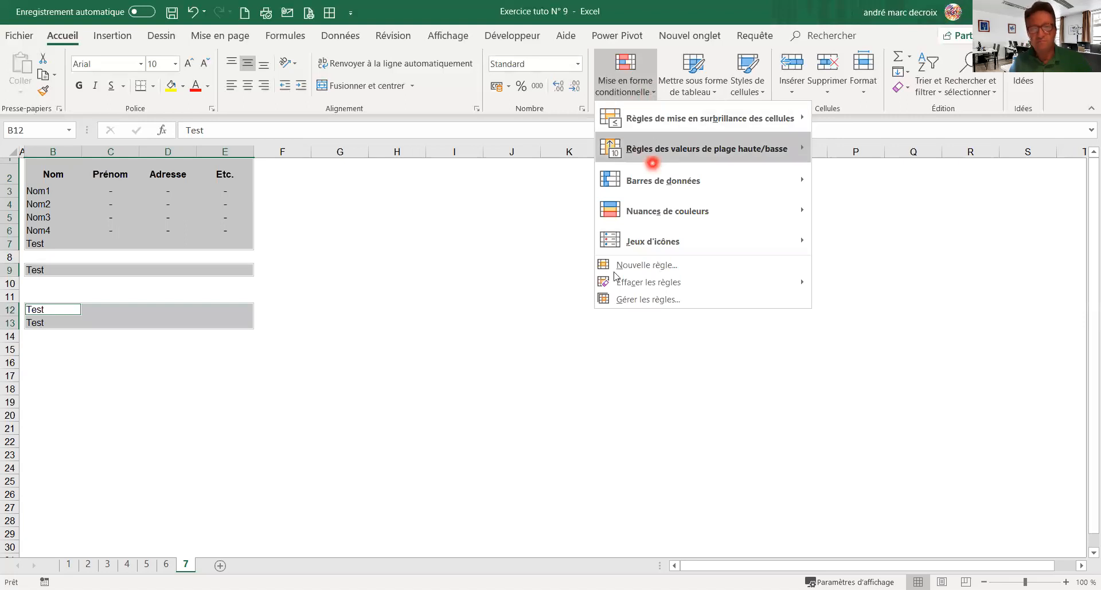
pyautogui.click(654, 266)
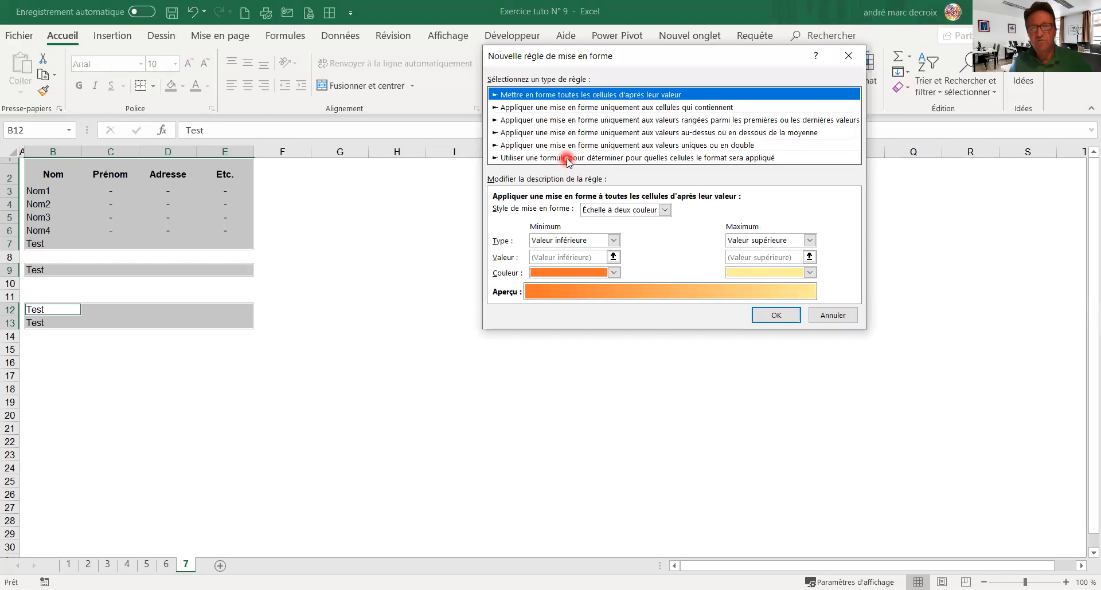
pyautogui.click(568, 158)
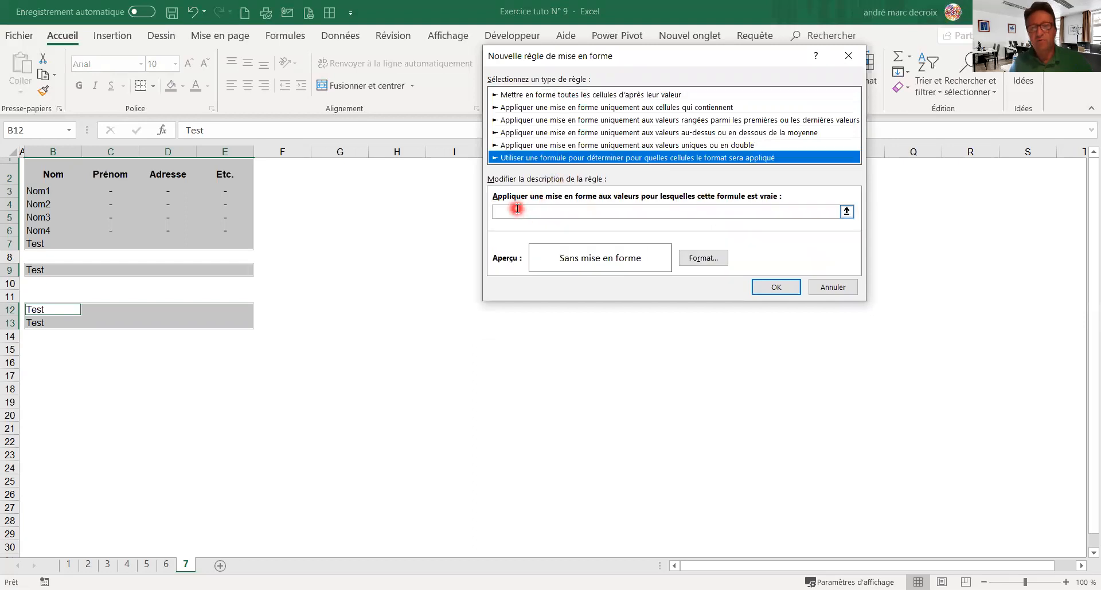
pyautogui.click(517, 209)
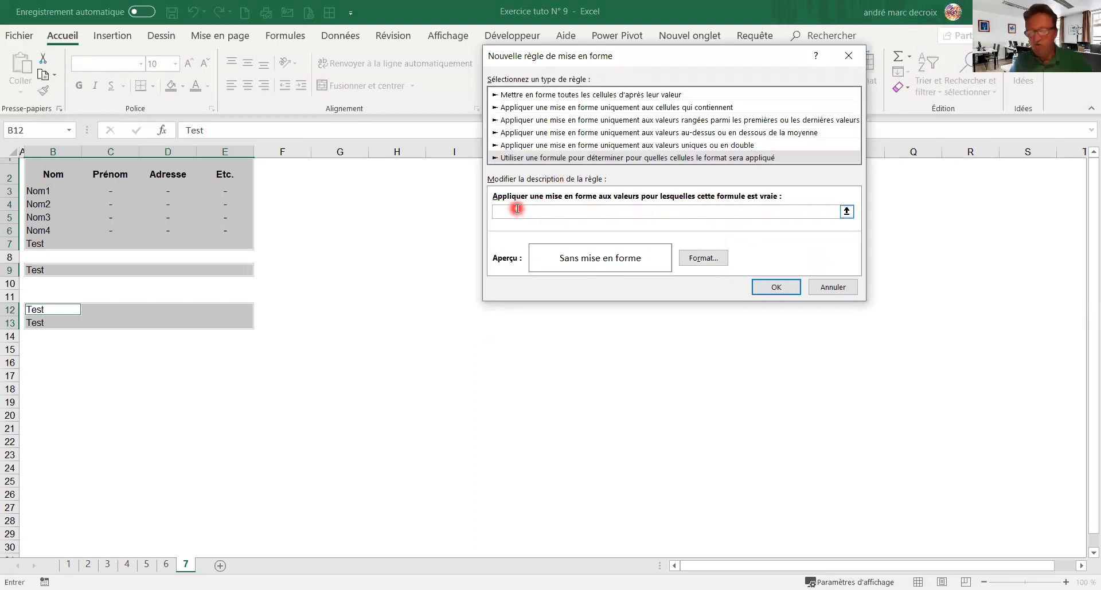
# Enter the rule's formula =$B1<>"" to target rows whose column B cell is not empty.
pyautogui.write('=')
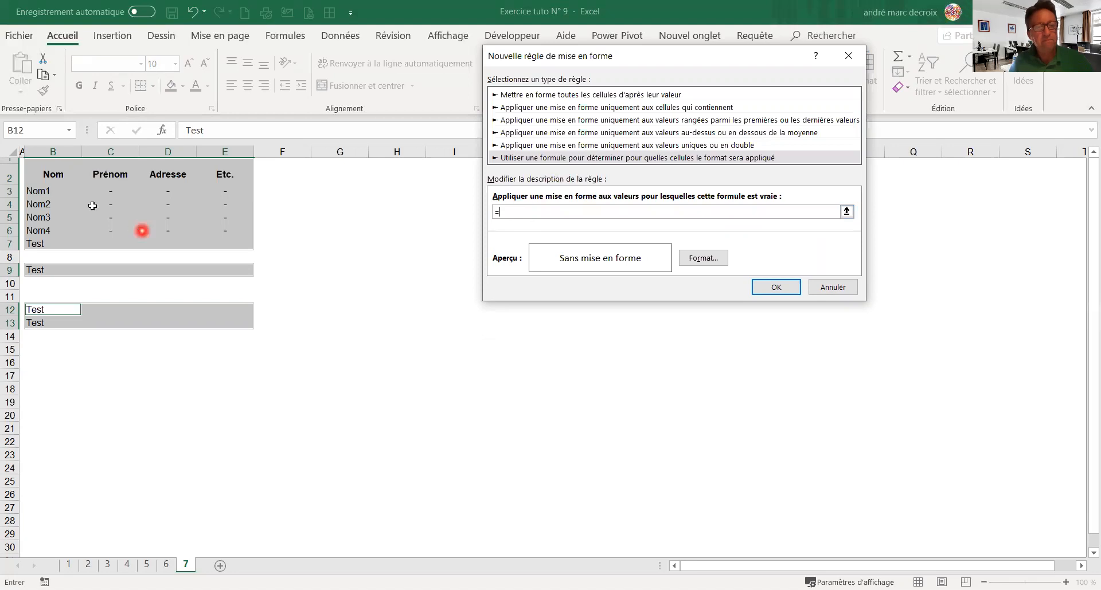
pyautogui.click(39, 161)
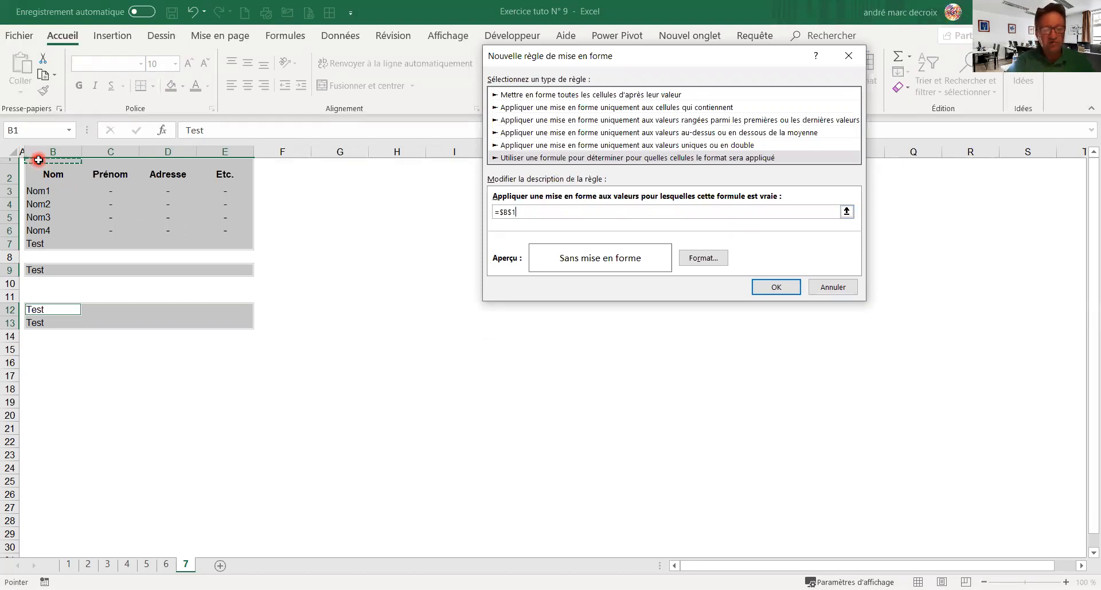
pyautogui.press('F4')
pyautogui.press('F4')
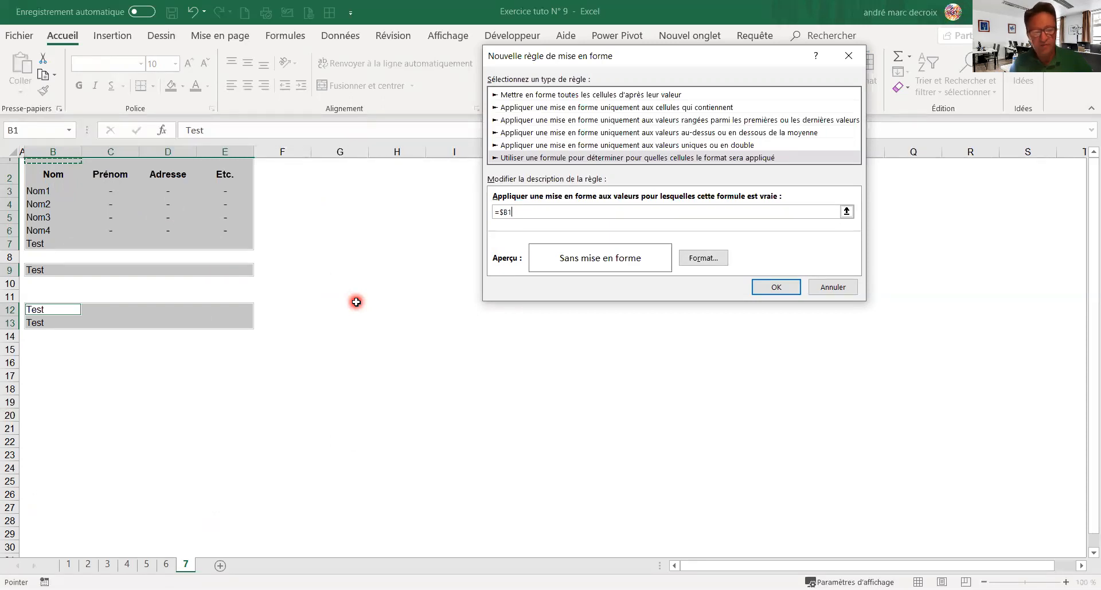
pyautogui.write('<')
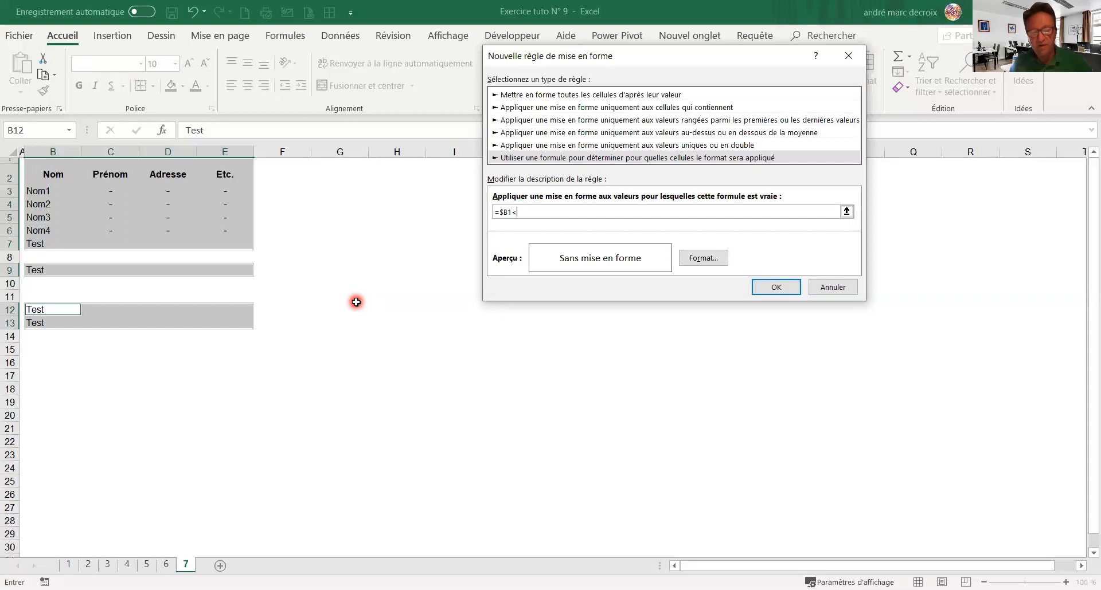
pyautogui.write('>')
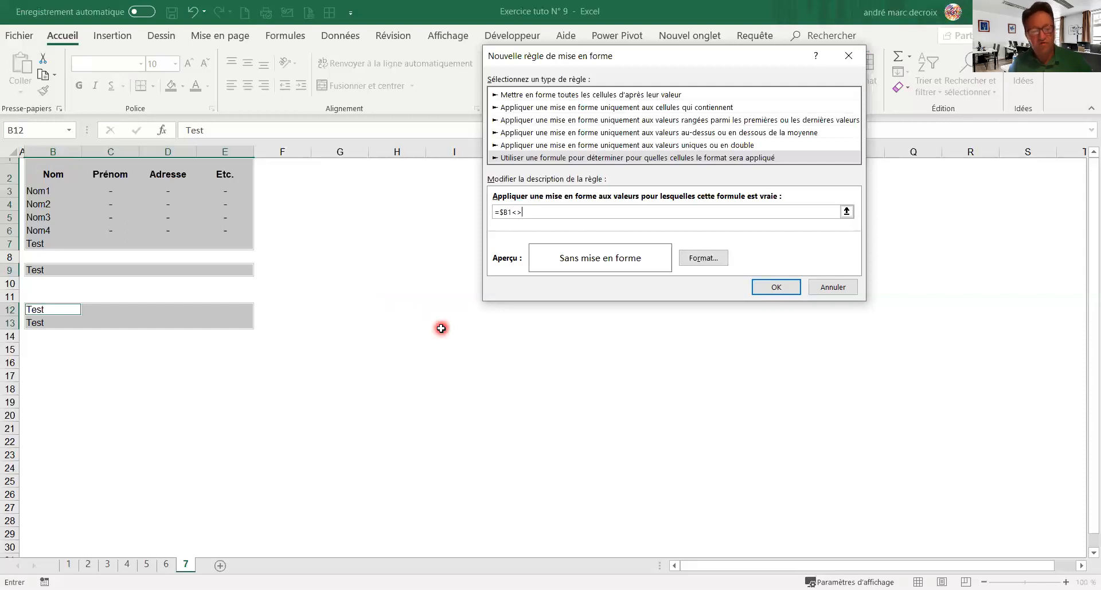
pyautogui.write('""')
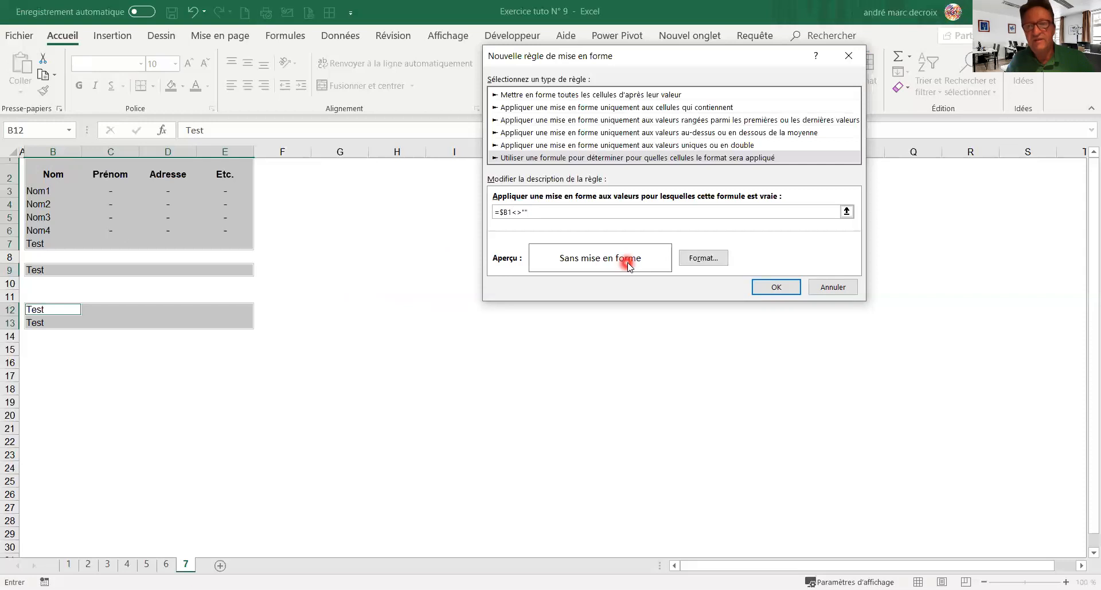
# Give the non-empty row rule a light blue fill and an outline border, and apply it to the selected ranges.
pyautogui.click(698, 260)
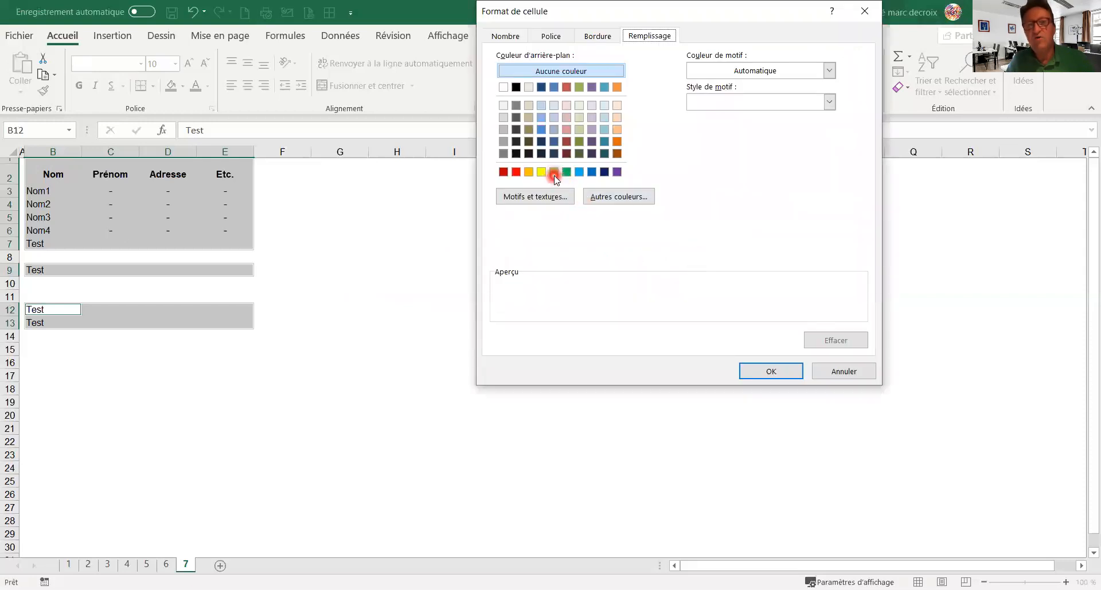
pyautogui.click(542, 106)
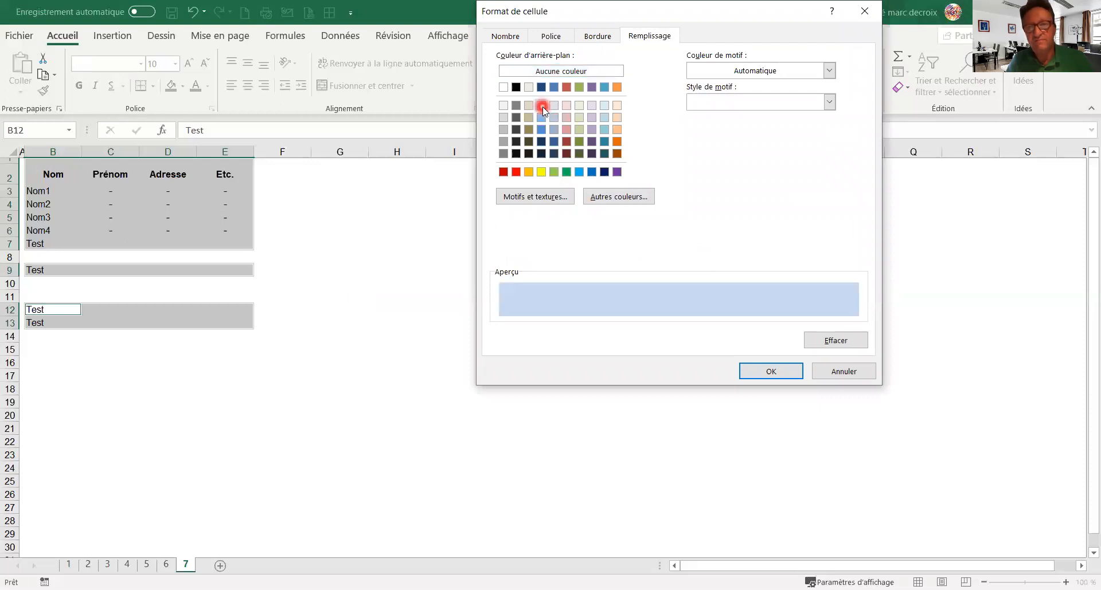
pyautogui.click(588, 36)
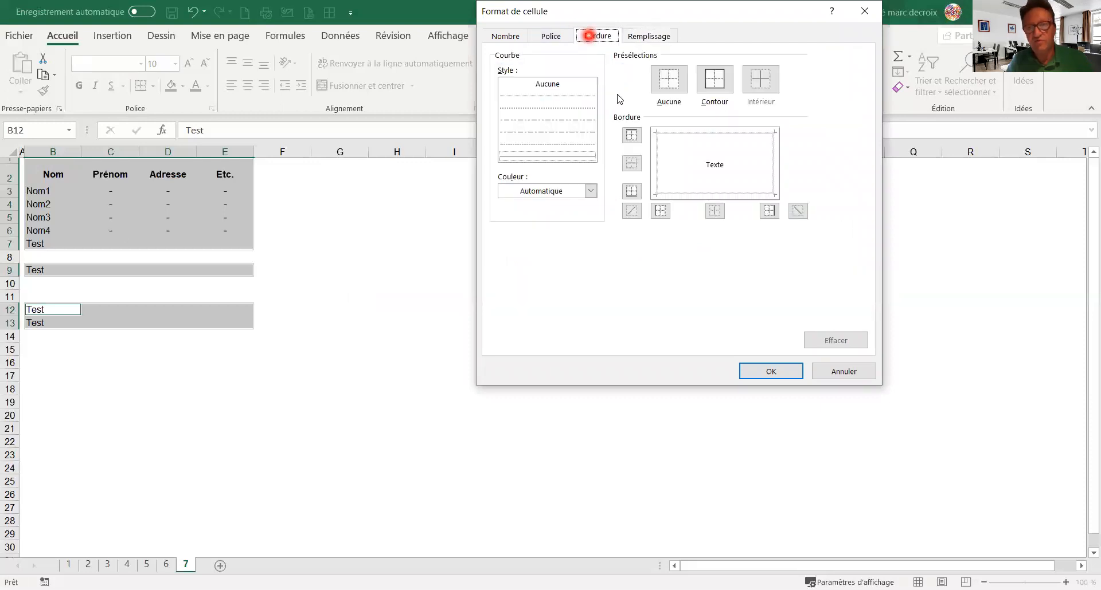
pyautogui.click(720, 84)
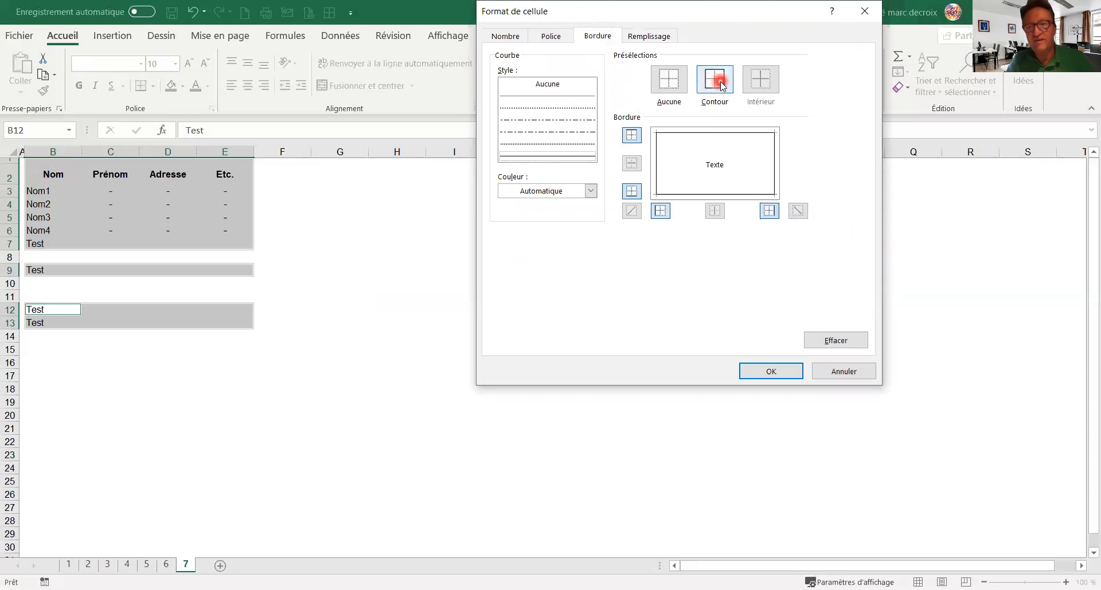
pyautogui.click(755, 368)
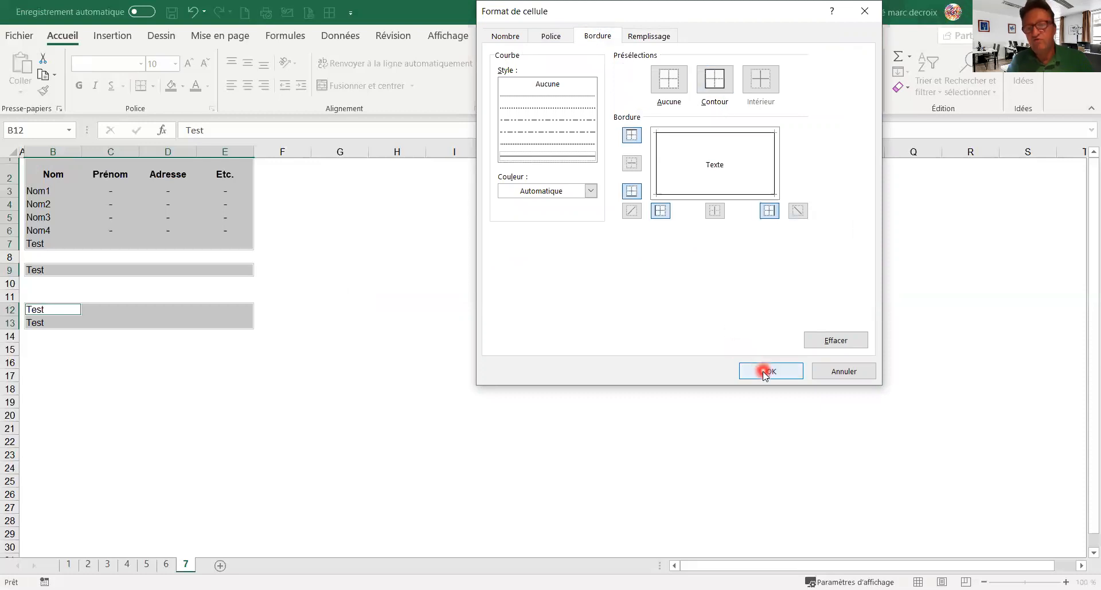
pyautogui.click(764, 373)
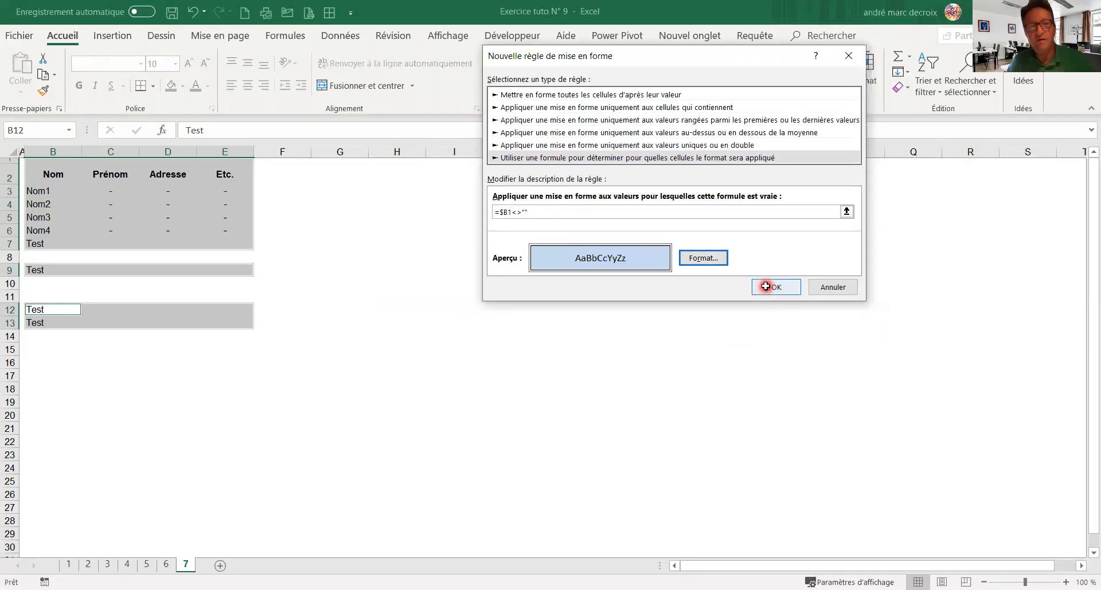
pyautogui.click(769, 289)
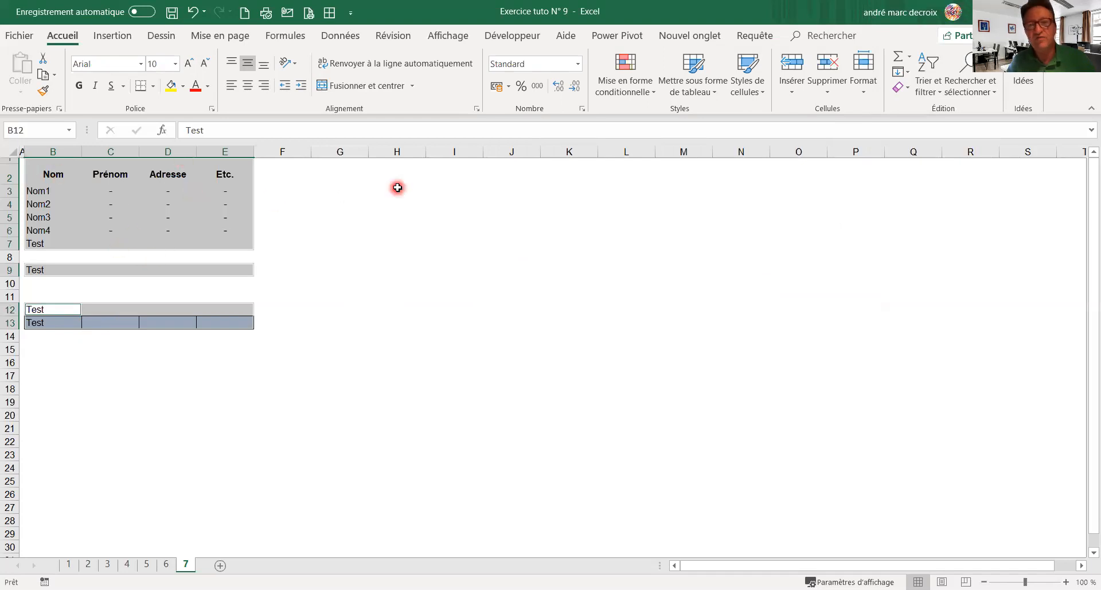
# Edit the existing rule's formula to =$B1<>"" in the rules manager, apply the correction and deselect the ranges.
pyautogui.click(653, 93)
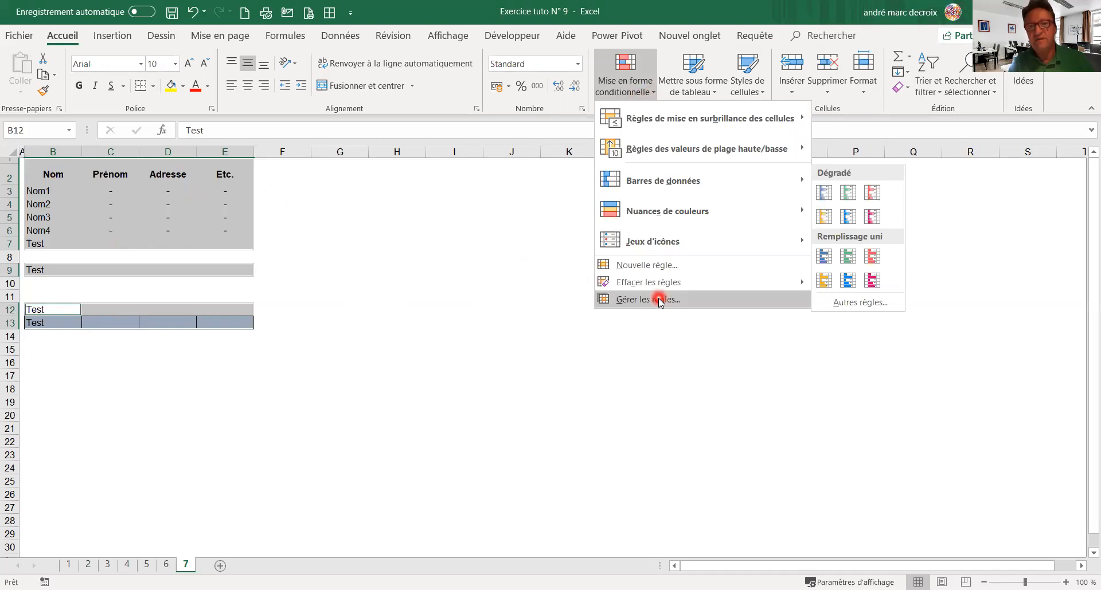
pyautogui.click(487, 244)
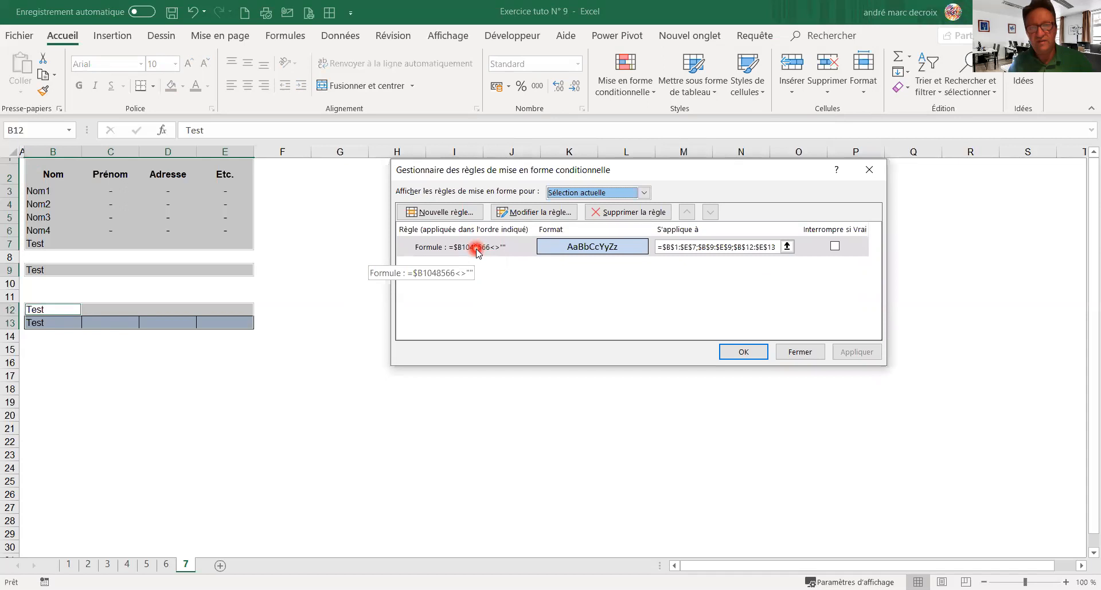
pyautogui.doubleClick(477, 250)
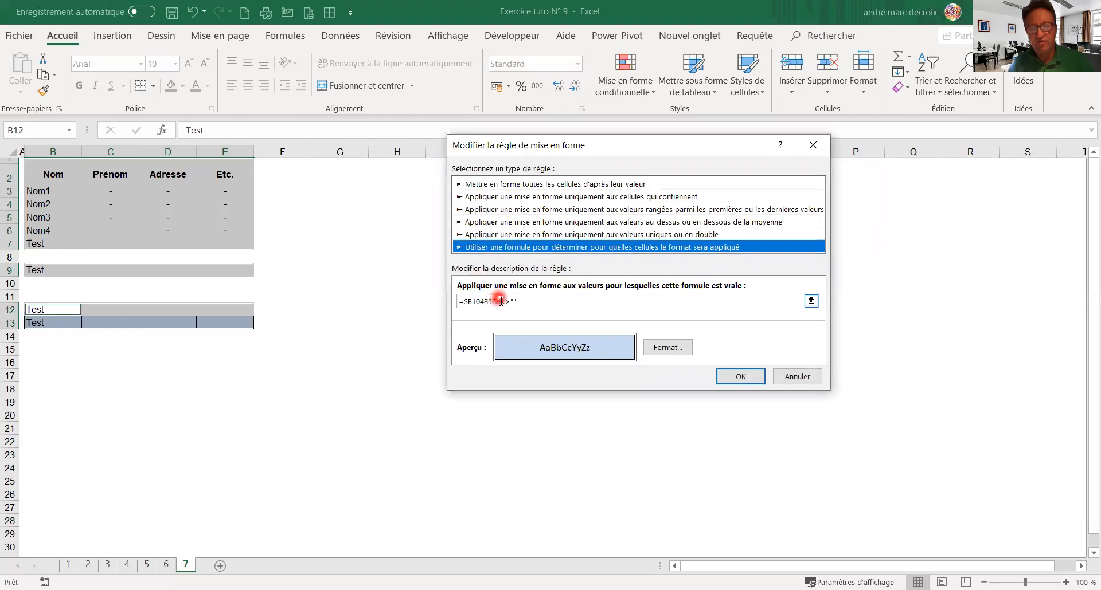
pyautogui.click(500, 300)
pyautogui.click(665, 350)
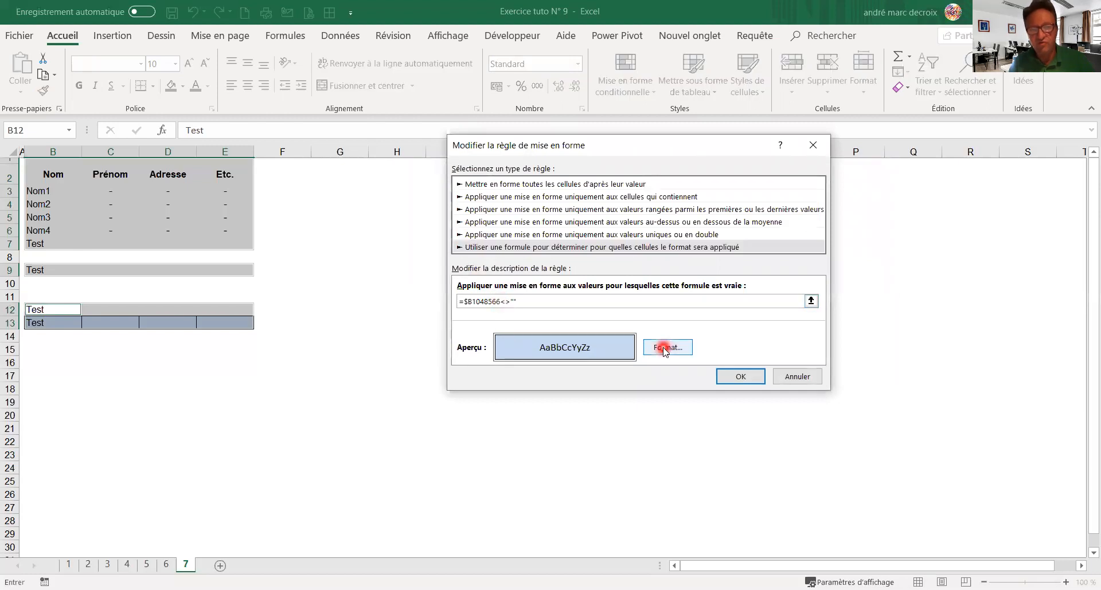
pyautogui.press('BackSpace')
pyautogui.press('BackSpace')
pyautogui.press('BackSpace')
pyautogui.press('BackSpace')
pyautogui.press('BackSpace')
pyautogui.press('BackSpace')
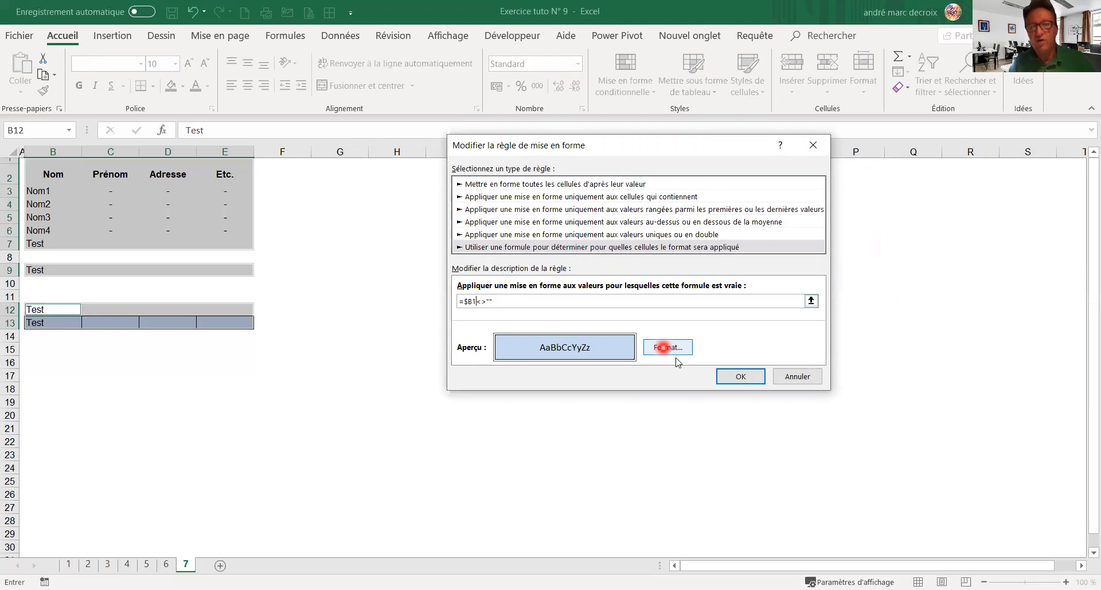
pyautogui.click(731, 376)
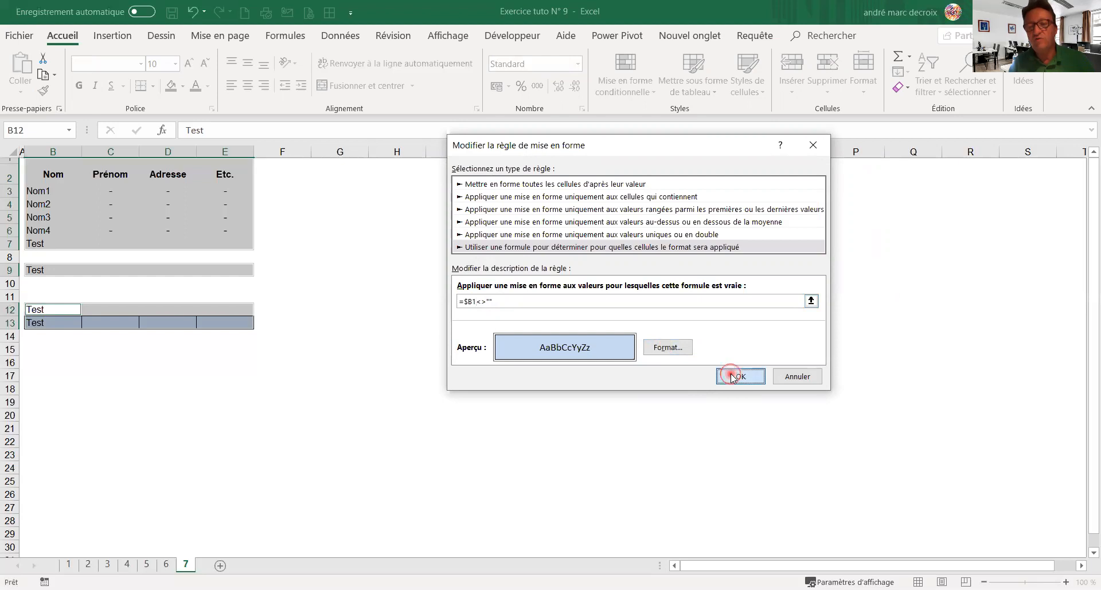
pyautogui.click(834, 352)
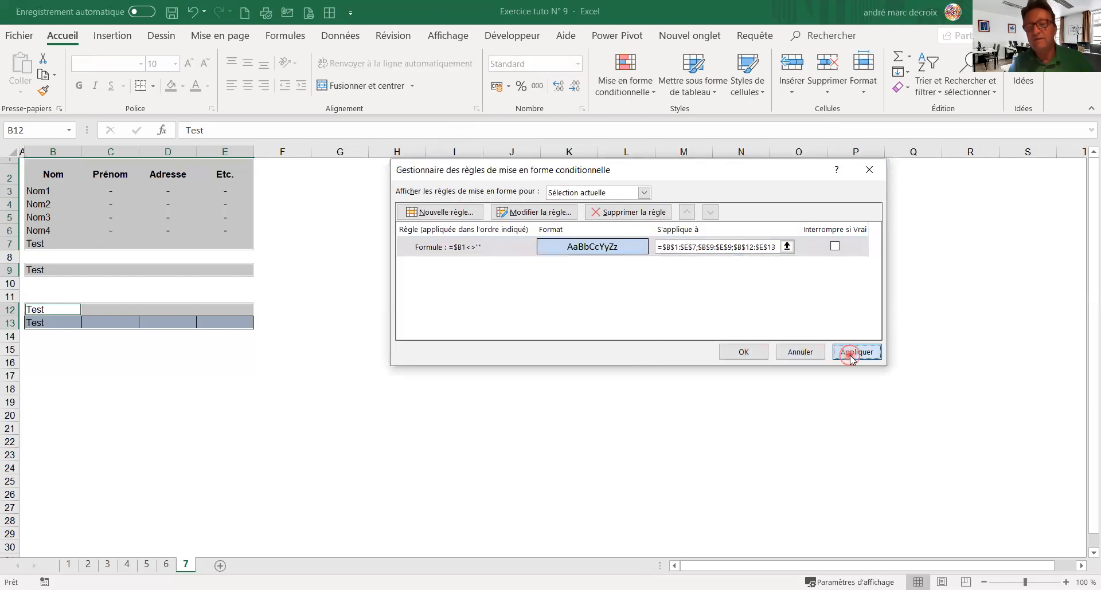
pyautogui.click(758, 354)
pyautogui.click(436, 352)
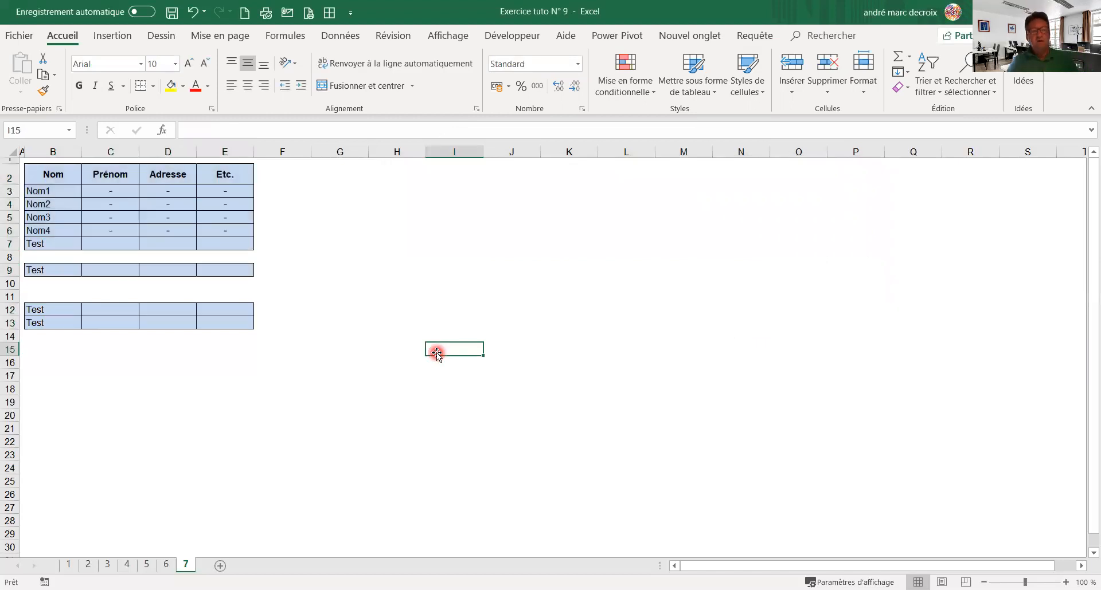